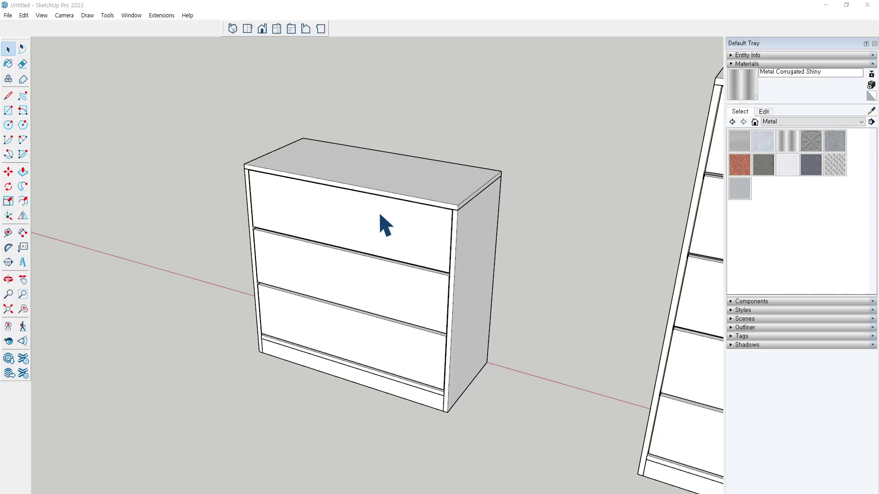
Expand the Materials section in the Default Tray.
scroll(350, 184, "up", 3)
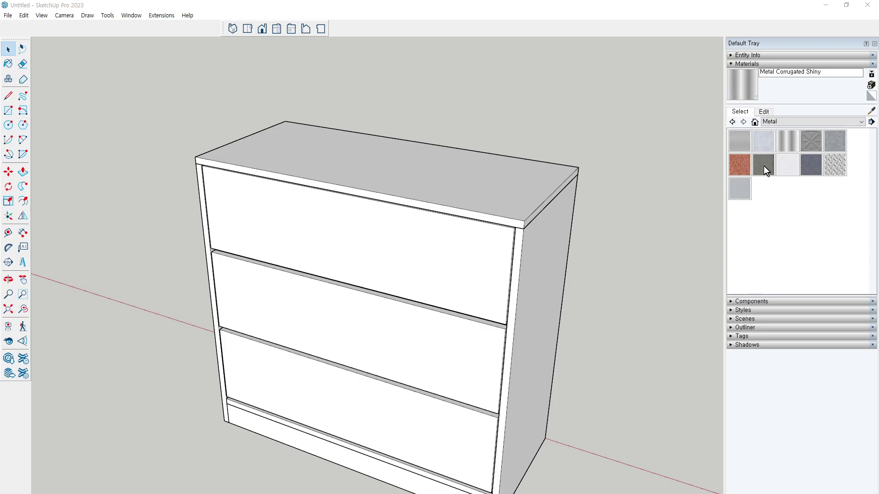
left_click(751, 64)
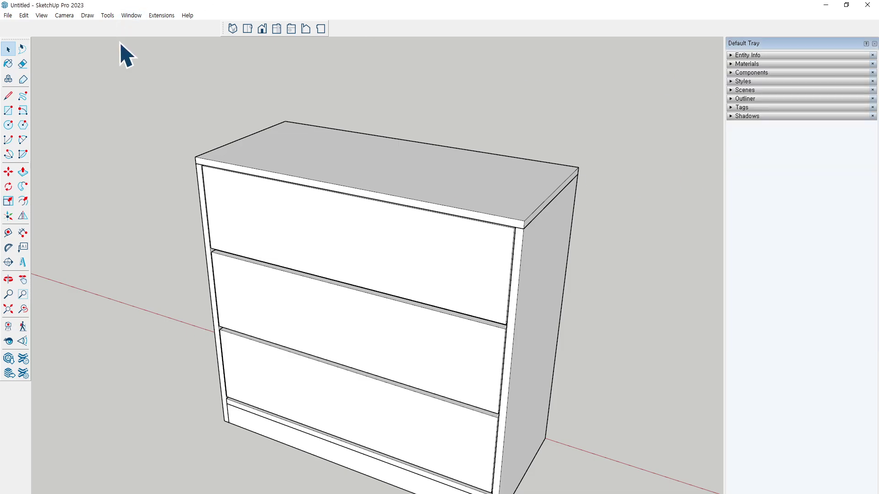
left_click(8, 65)
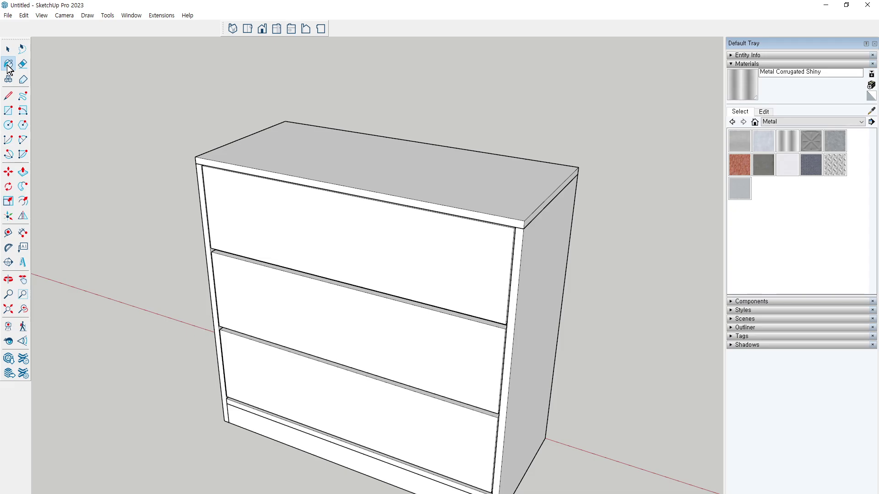
key("space")
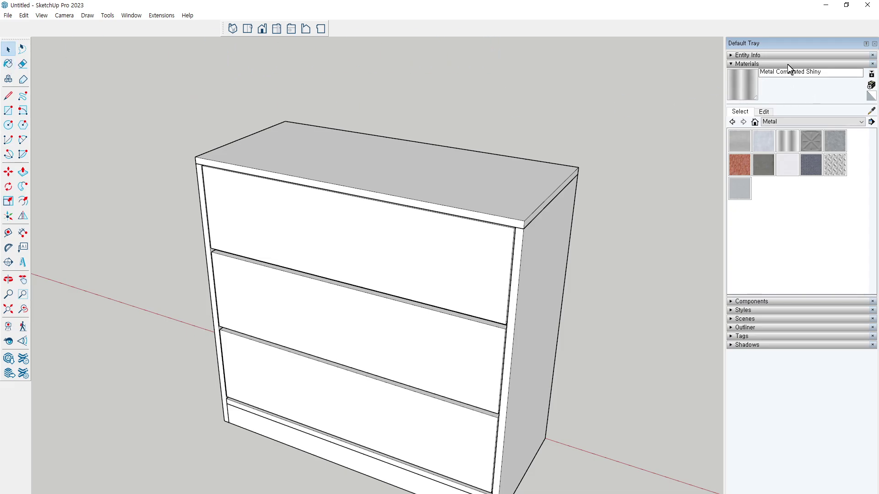
left_click(788, 64)
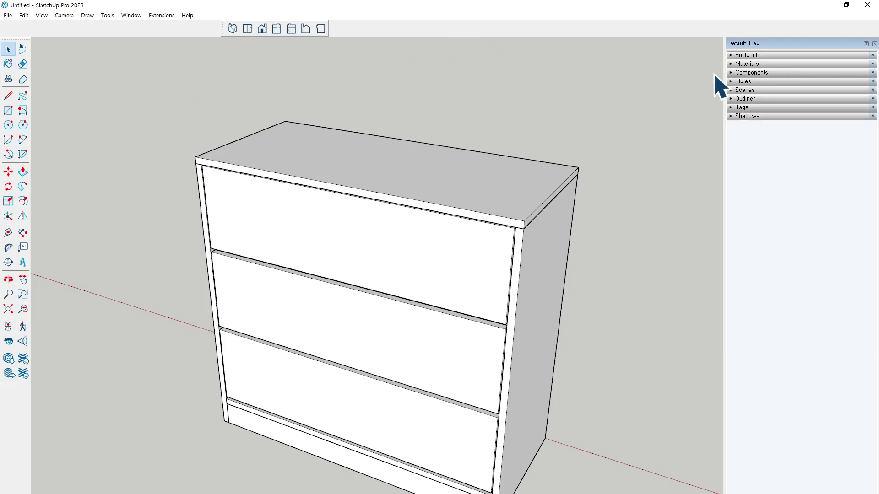
left_click(762, 63)
Switch the Materials category from Metal to Wood.
left_click(785, 122)
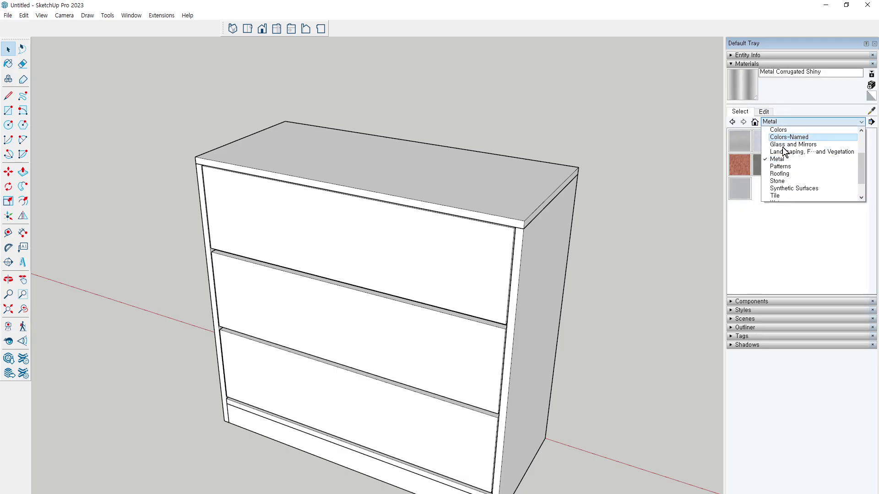
scroll(792, 158, "up", 1)
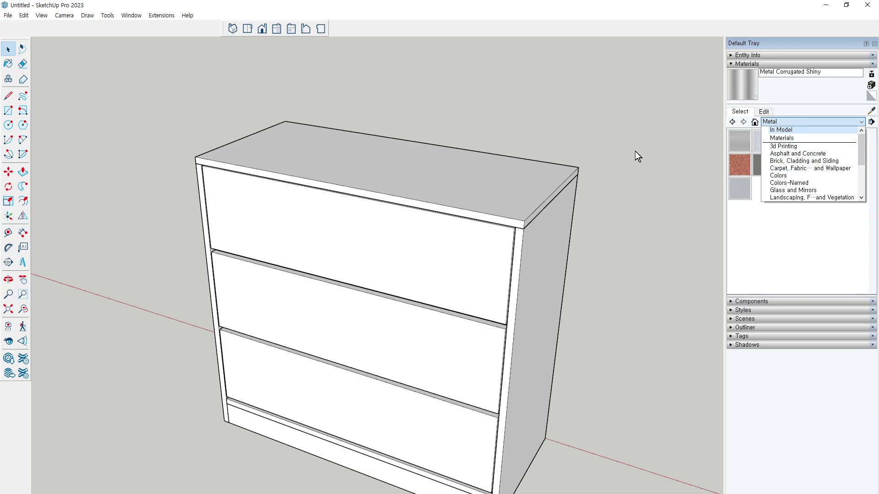
scroll(794, 138, "down", 3)
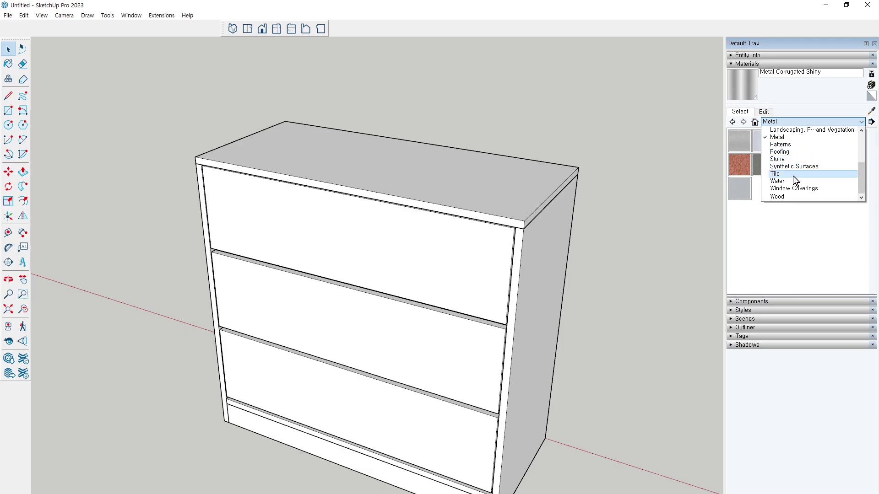
left_click(796, 199)
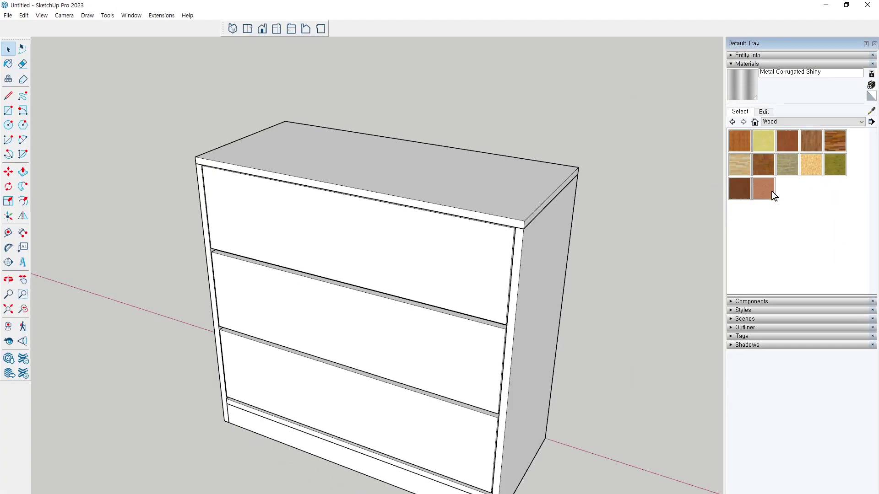
Try painting the cabinet top with Wood Floor, then undo it.
left_click(814, 139)
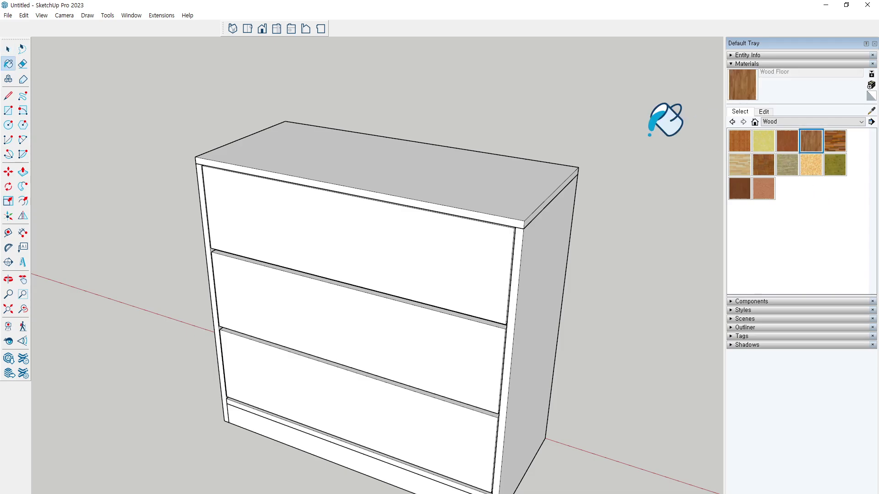
middle_click_drag(445, 130, 354, 158)
left_click(354, 158)
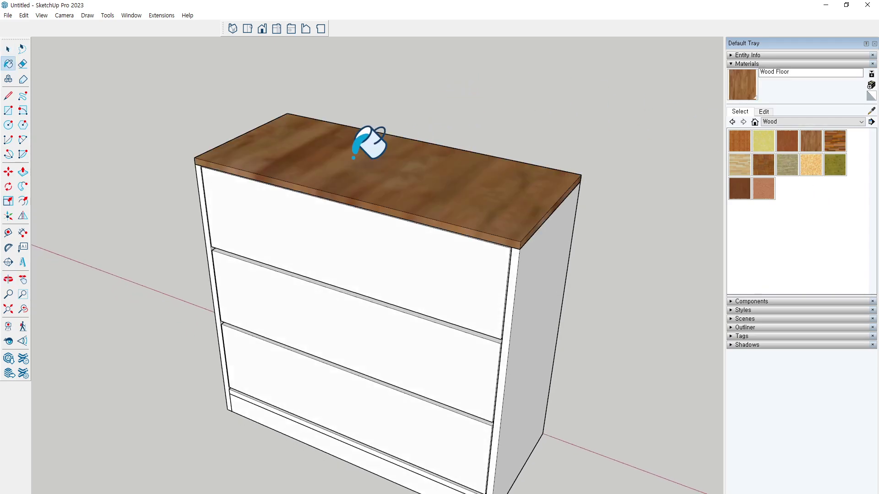
key("space")
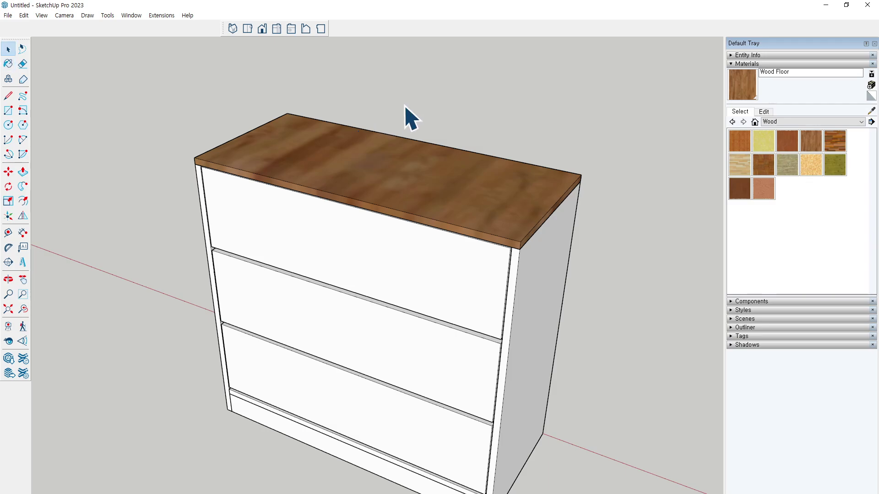
key("ctrl+z")
middle_click_drag(412, 114, 408, 141)
Enter the top slab group and paint its top face with Wood Floor.
left_click(313, 154)
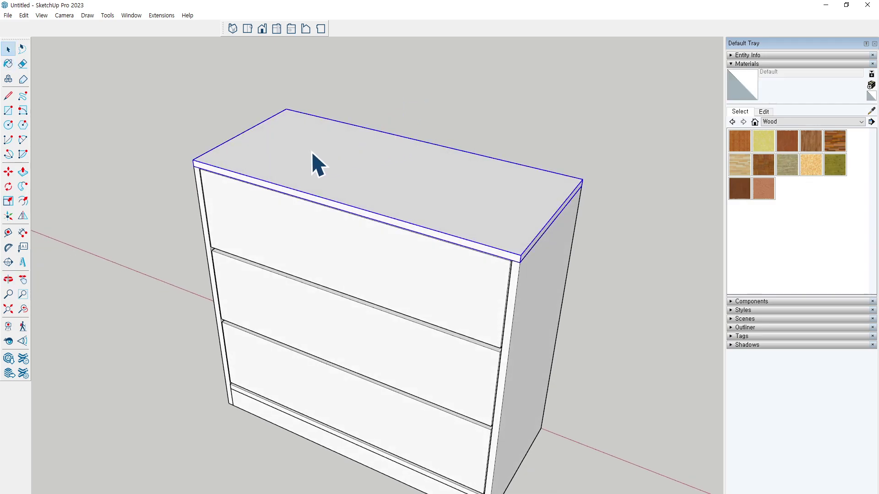
double_click(313, 154)
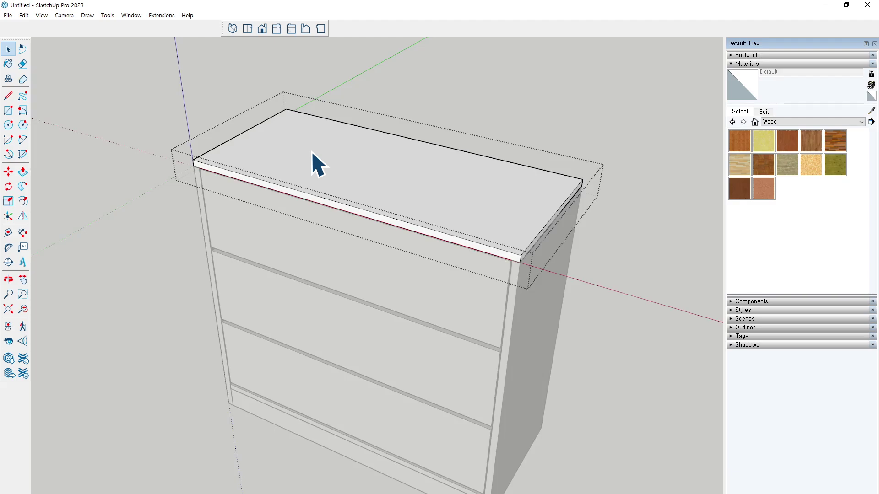
left_click(810, 142)
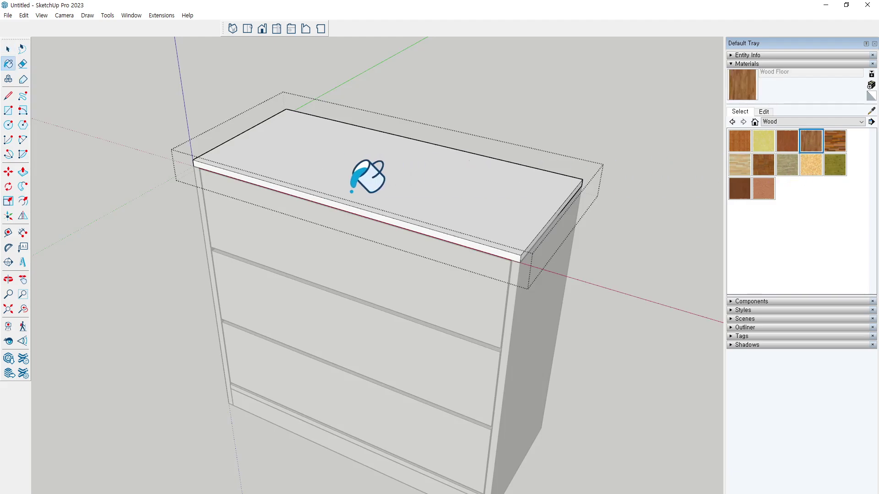
left_click(352, 191)
key("space")
left_click(353, 178)
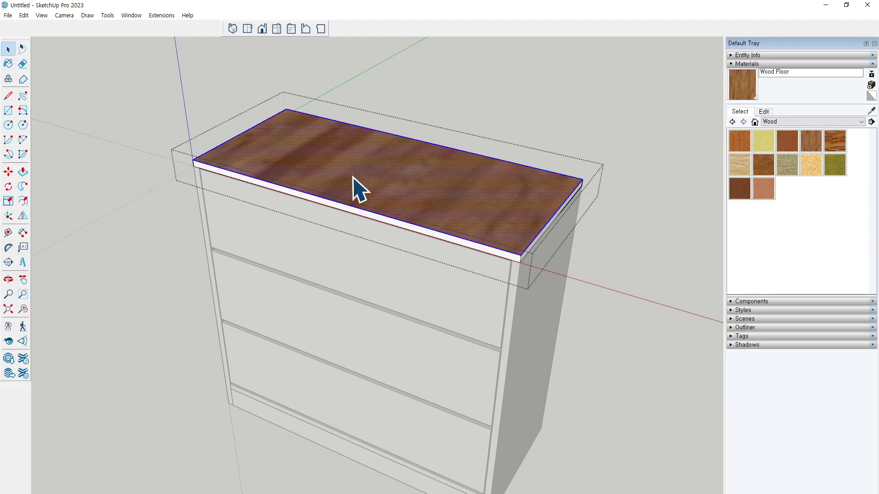
triple_click(353, 177)
scroll(380, 167, "up", 1)
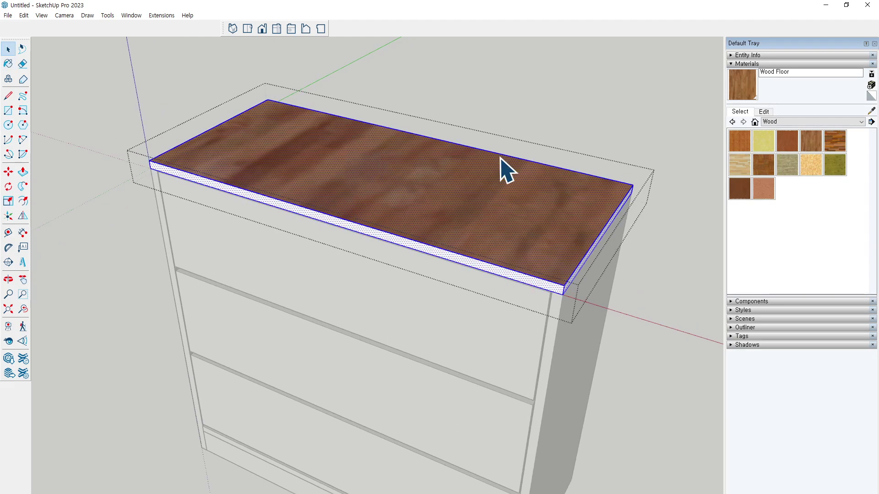
Paint the slab's front and side faces Wood Floor and bring up its Edit settings.
left_click(810, 148)
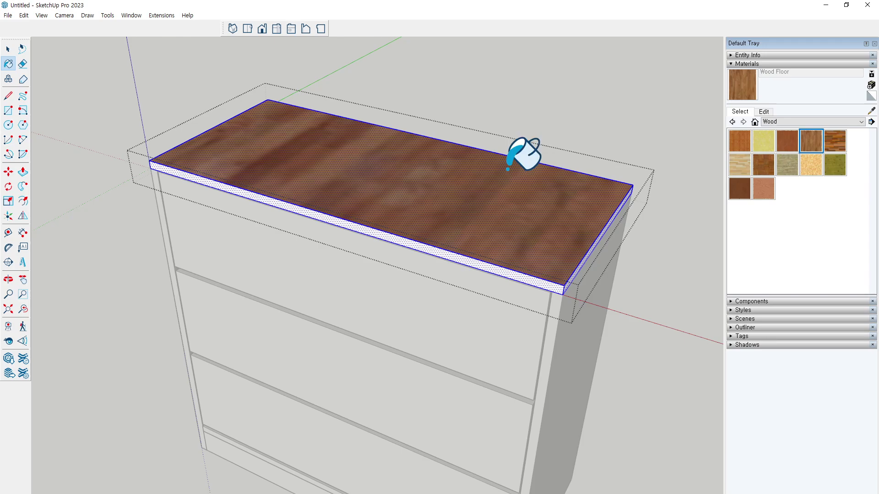
left_click(465, 176)
mouse_move(466, 175)
middle_mouse_down()
mouse_move(424, 210)
mouse_move(321, 137)
mouse_move(372, 192)
middle_mouse_up()
scroll(339, 140, "up", 2)
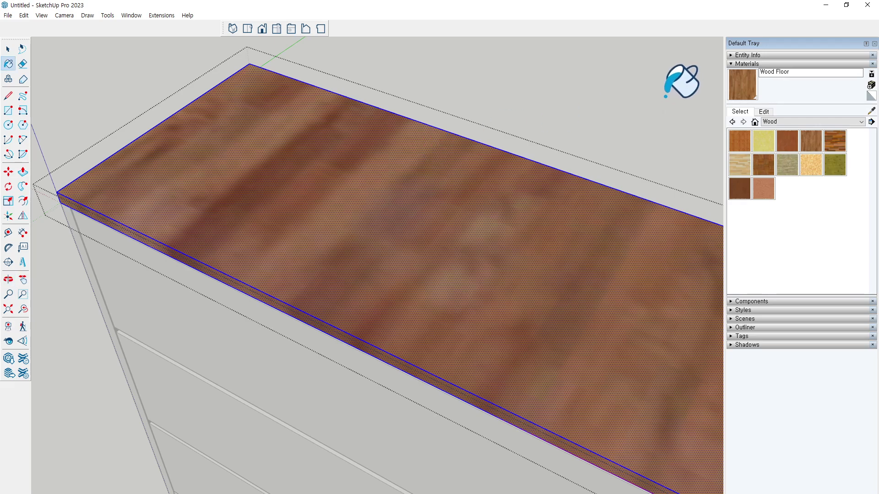
key("space")
left_click(743, 86)
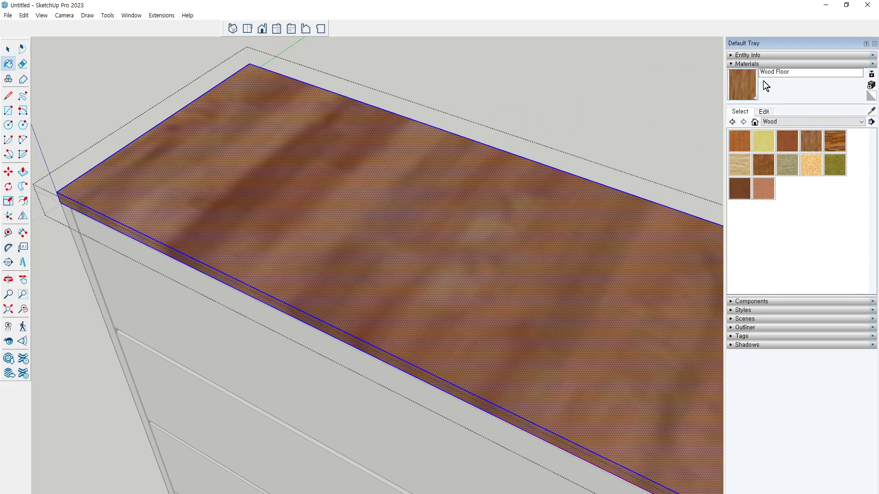
left_click(764, 111)
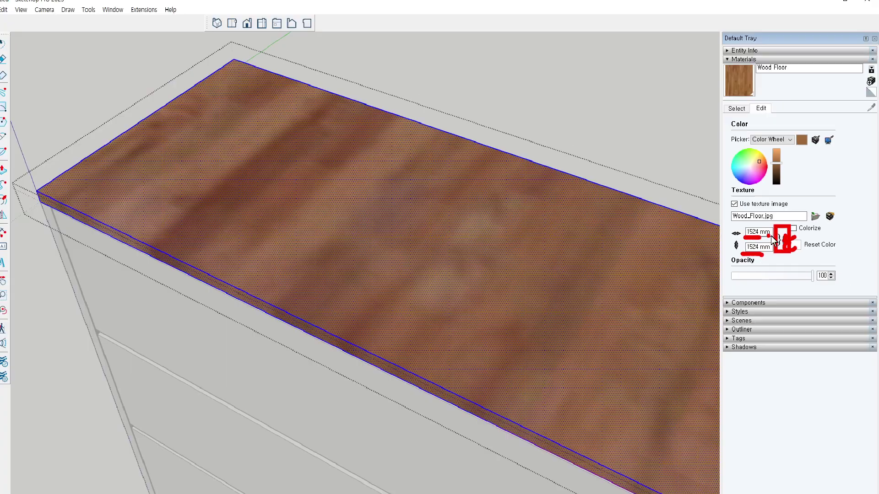
Set the Wood Floor texture width to 400 mm, making it 400 × 400 mm.
double_click(757, 232)
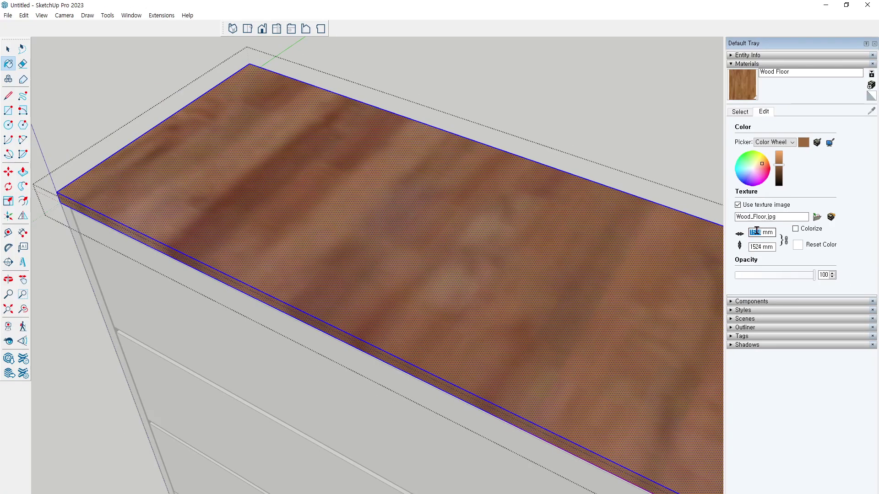
type("100")
key("Return")
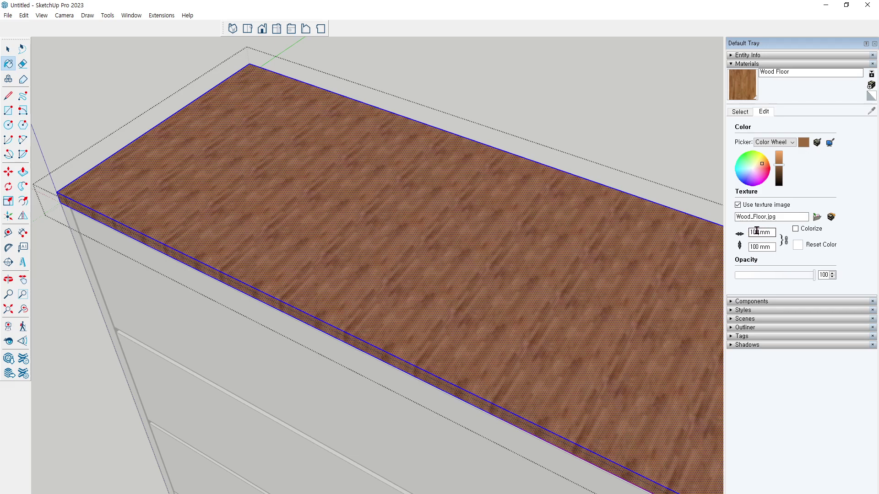
type("0")
key("Return")
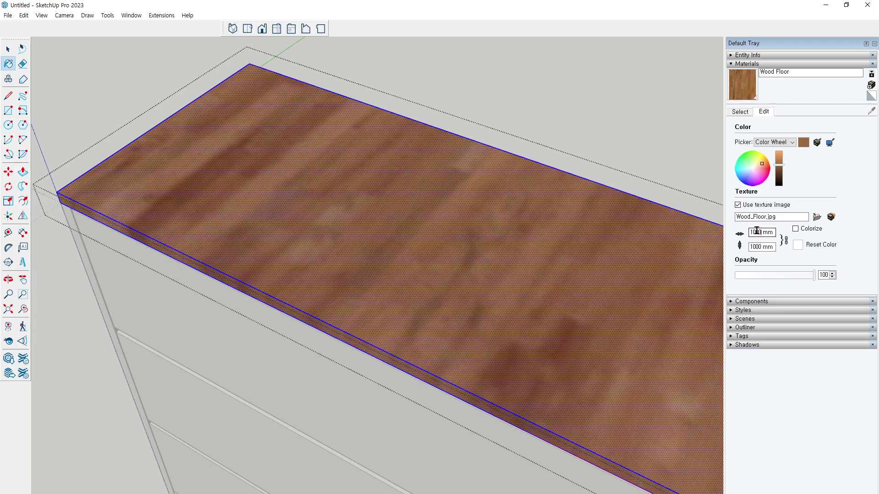
type("400")
key("Return")
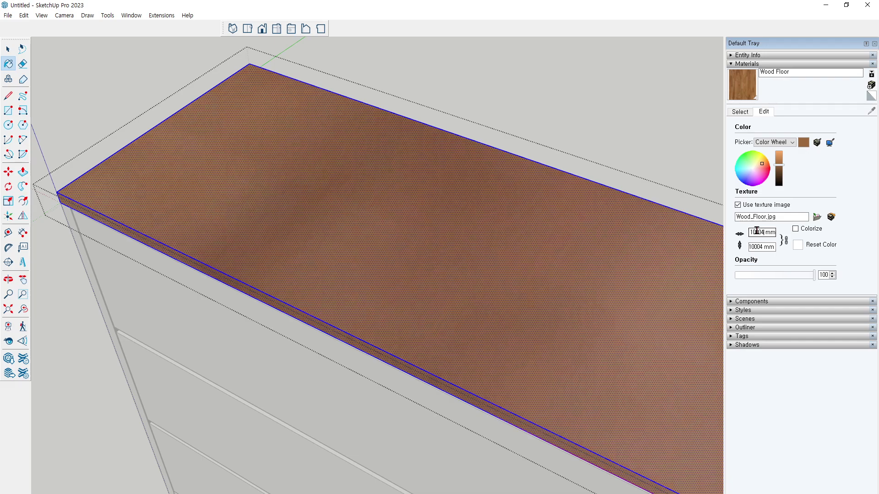
double_click(757, 232)
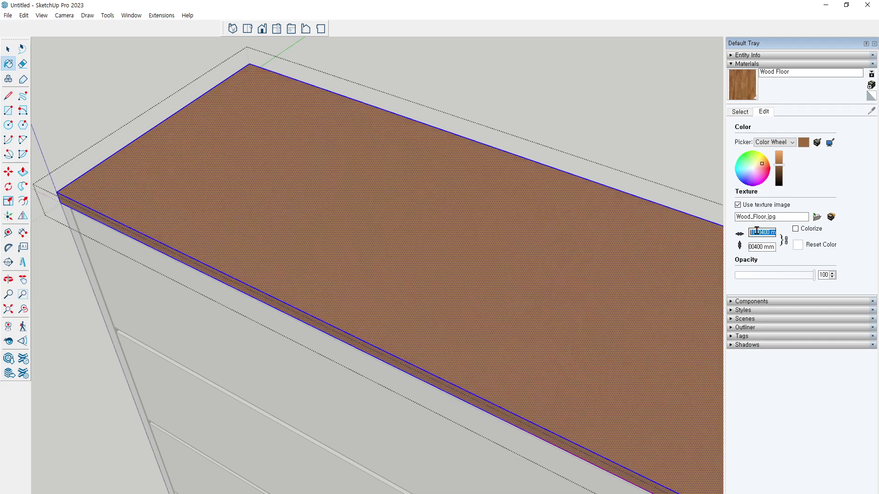
type("400")
key("Return")
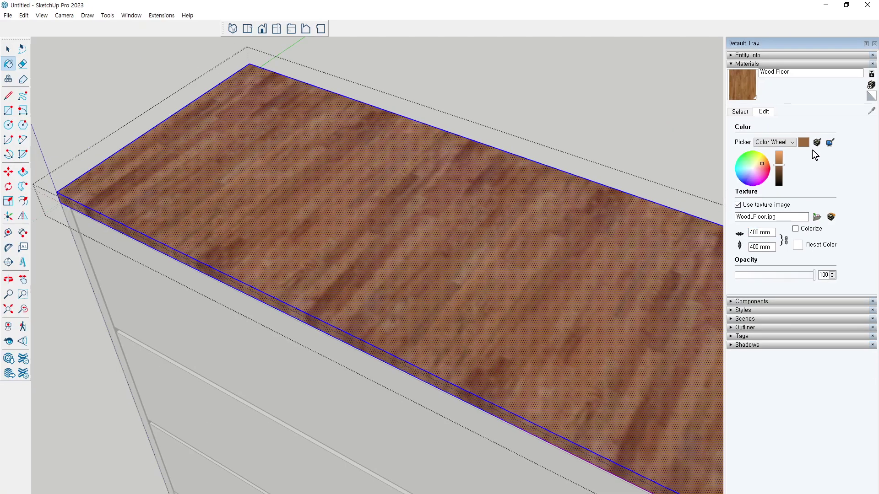
Adjust the Wood Floor colour on the colour wheel toward a reddish brown.
left_click(793, 142)
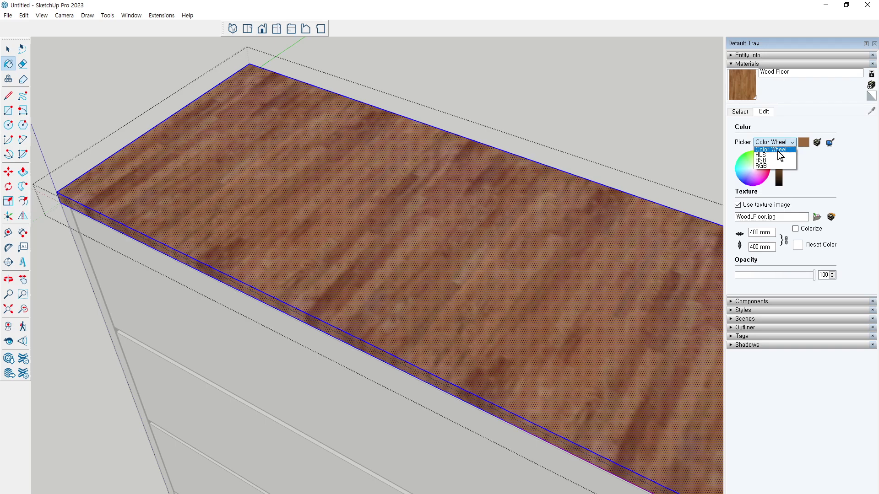
left_click(778, 150)
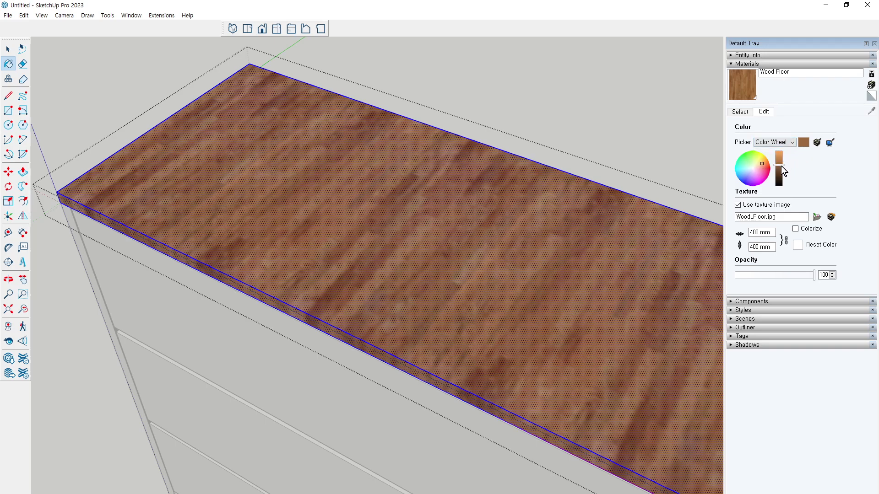
left_click_drag(781, 164, 783, 166)
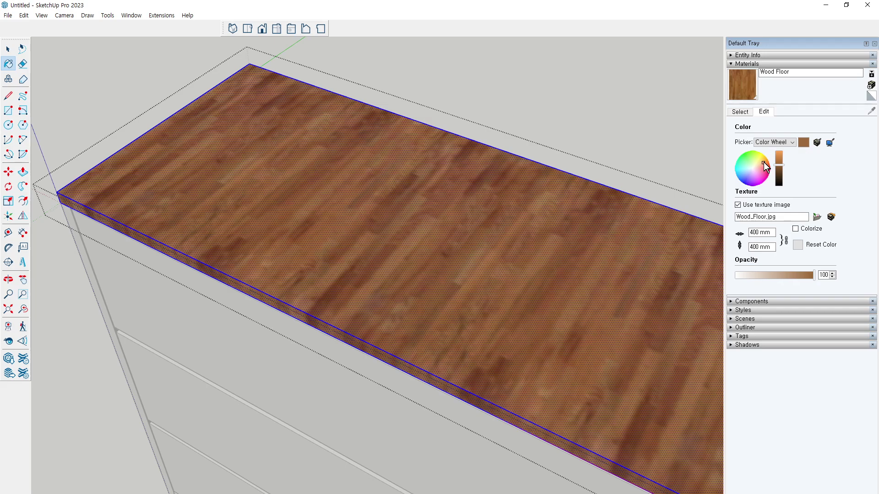
left_click_drag(765, 158, 765, 166)
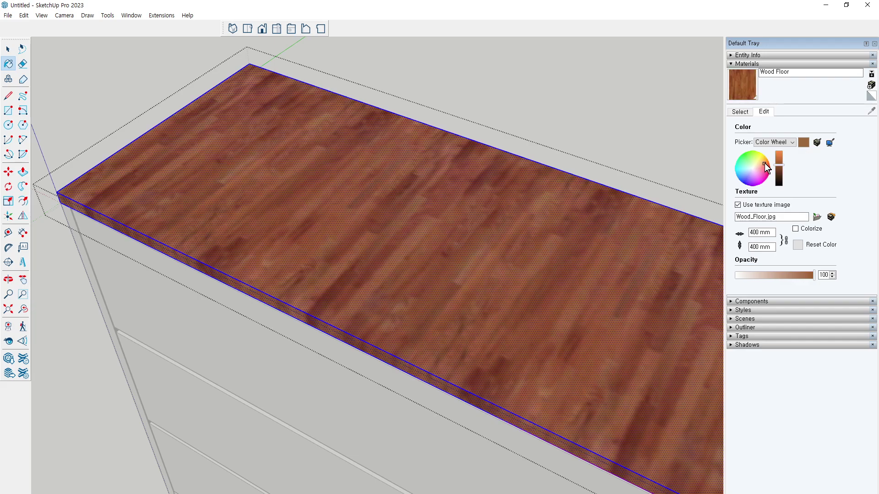
left_click_drag(798, 177, 802, 186)
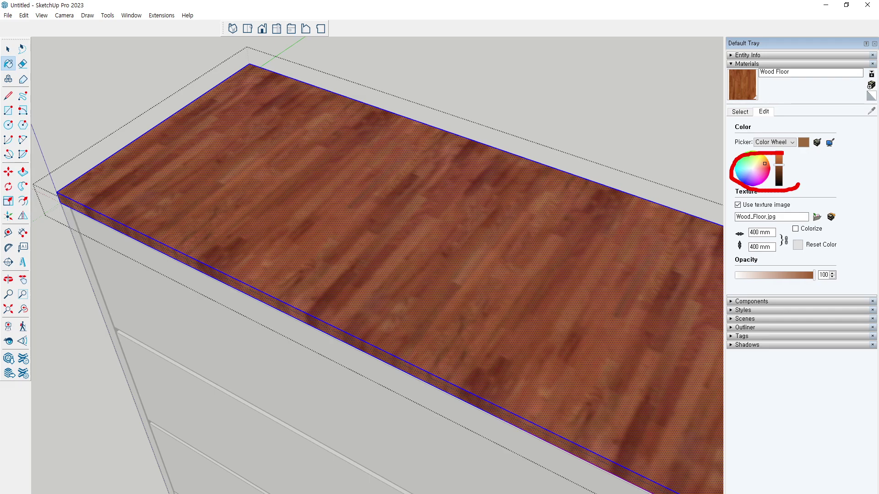
Clear the selection, view the whole cabinet, and select the top and middle drawer fronts.
key("space")
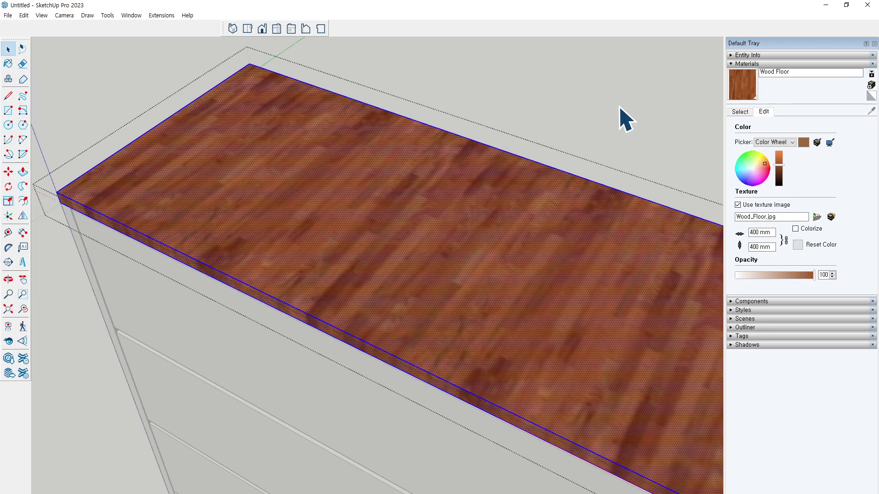
left_click(625, 119)
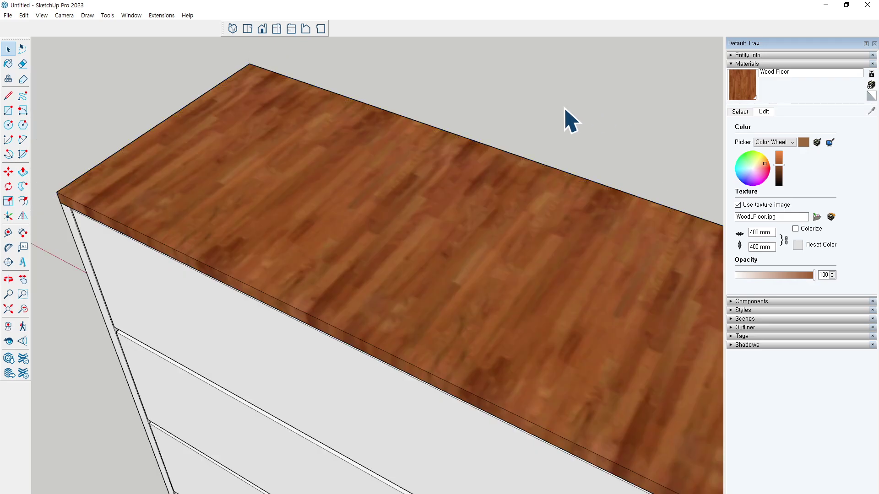
scroll(569, 118, "down", 5)
mouse_move(569, 118)
middle_mouse_down()
mouse_move(578, 212)
mouse_move(544, 157)
middle_mouse_up()
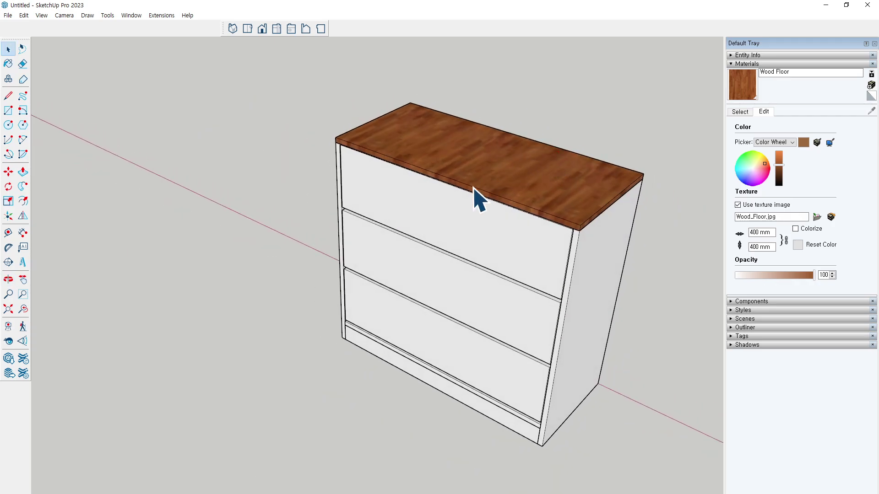
scroll(453, 222, "up", 2)
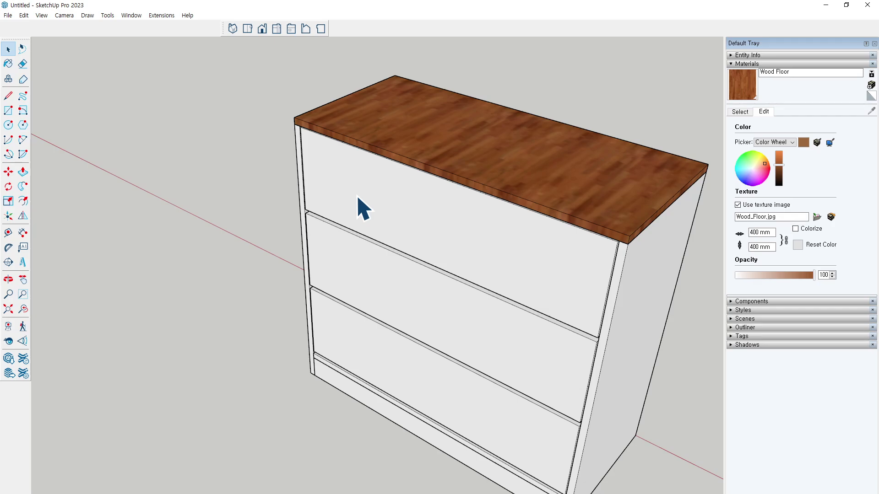
left_click(358, 197)
left_click(385, 297)
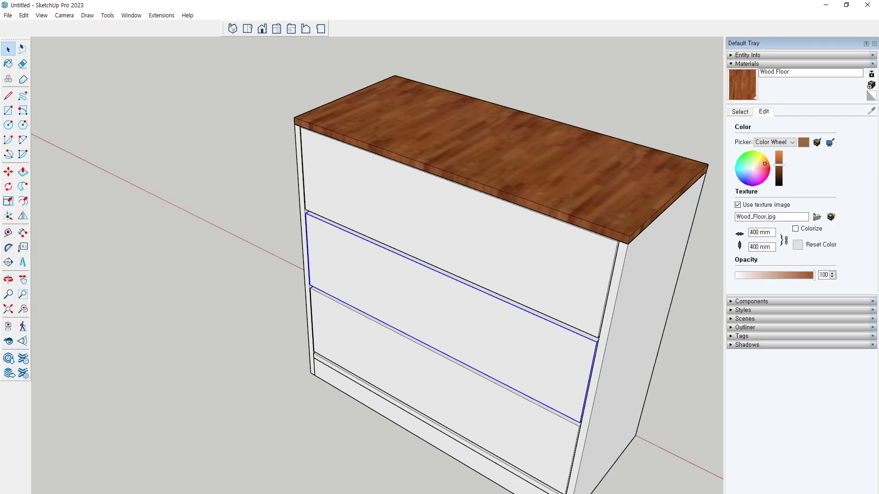
Enter the top drawer group and paint its front face with Wood Floor.
left_click(390, 364)
left_click(375, 222)
double_click(394, 203)
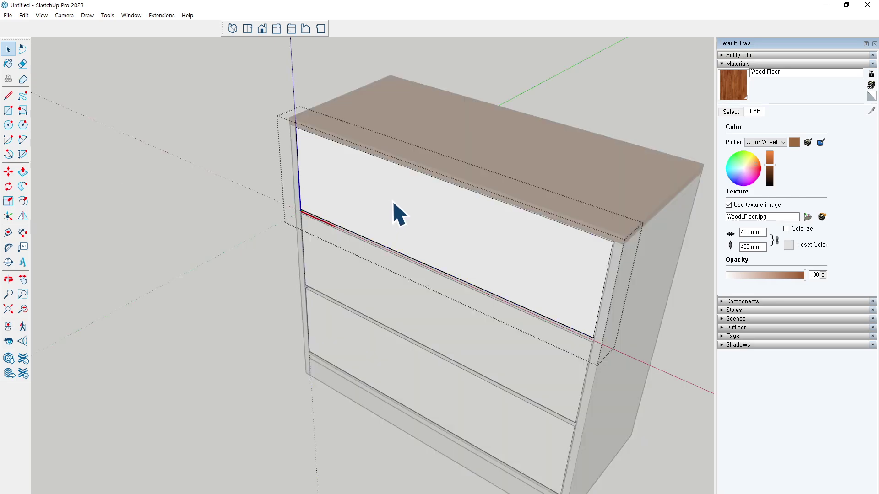
double_click(394, 207)
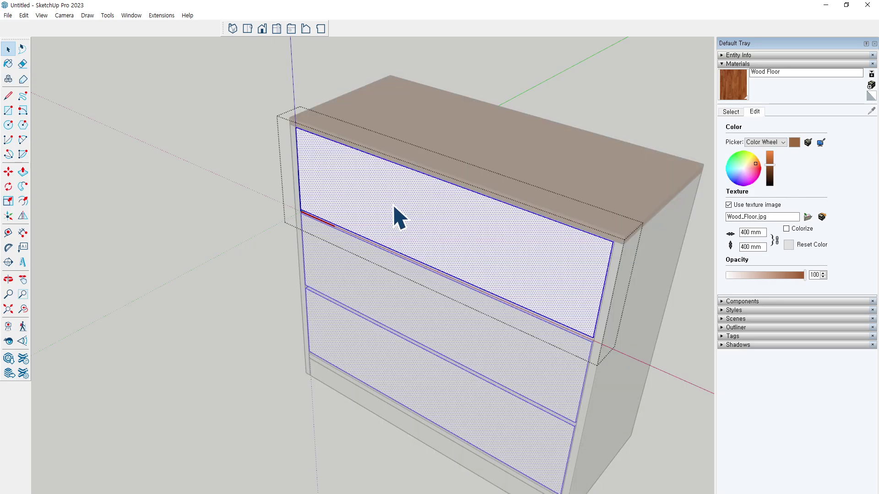
left_click(732, 112)
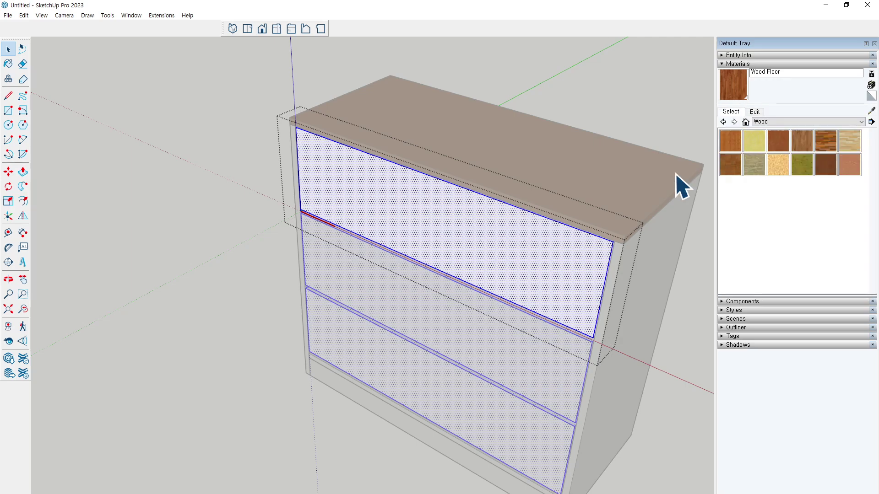
left_click(733, 88)
left_click(473, 250)
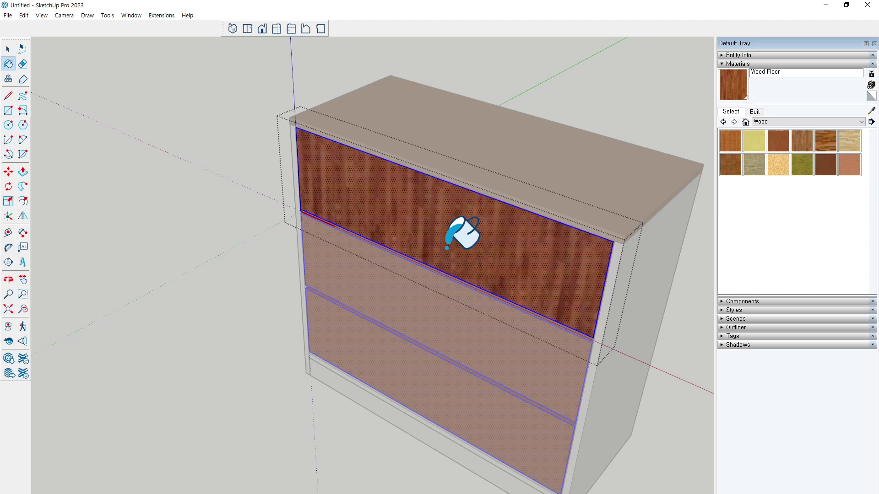
Close the drawer group and orbit to a frontal view of the cabinet.
mouse_move(450, 246)
middle_mouse_down()
mouse_move(322, 258)
mouse_move(451, 255)
mouse_move(359, 237)
middle_mouse_up()
key("space")
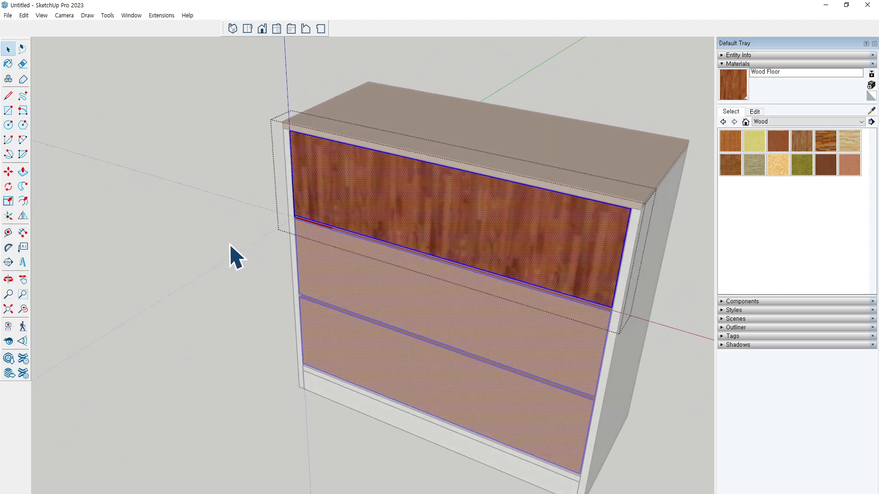
left_click(214, 293)
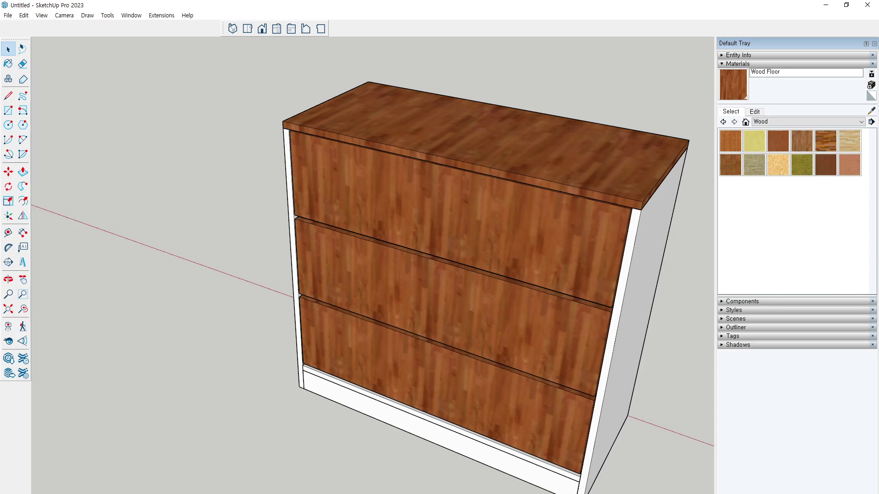
middle_click_drag(366, 257, 408, 255)
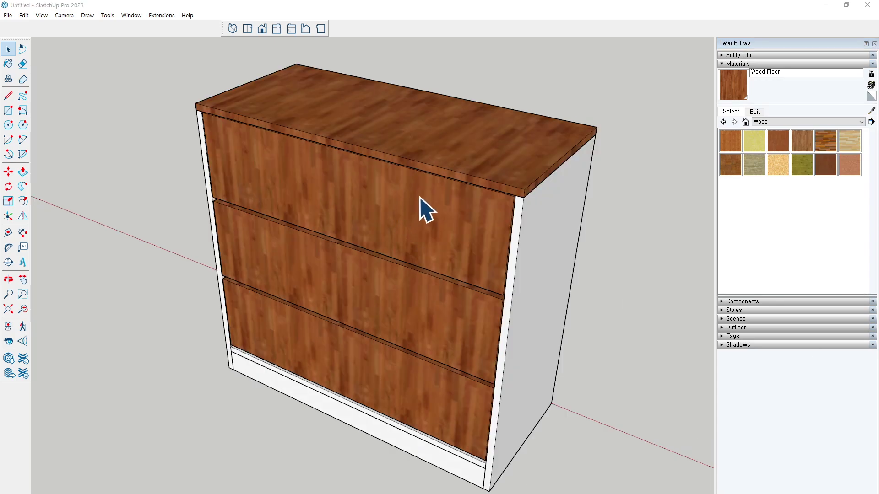
mouse_move(422, 210)
middle_mouse_down()
mouse_move(403, 225)
mouse_move(426, 200)
middle_mouse_up()
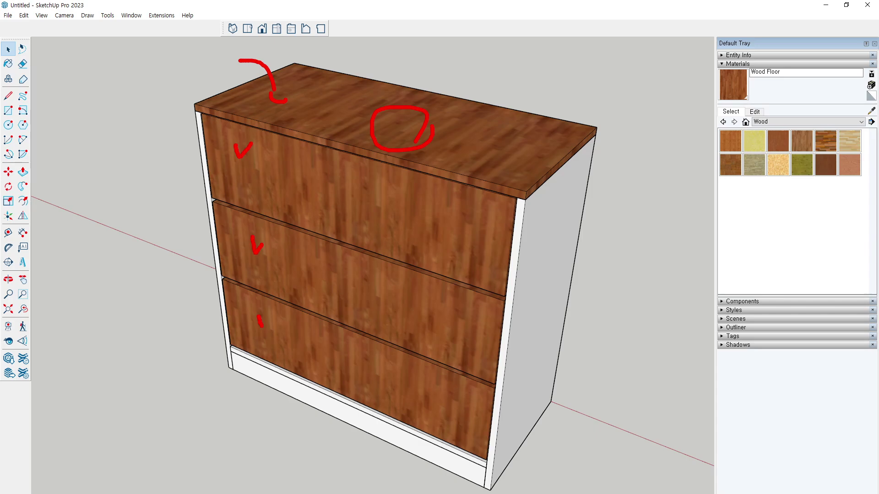
Repaint the countertop board in Wood Bamboo and close its group.
double_click(364, 138)
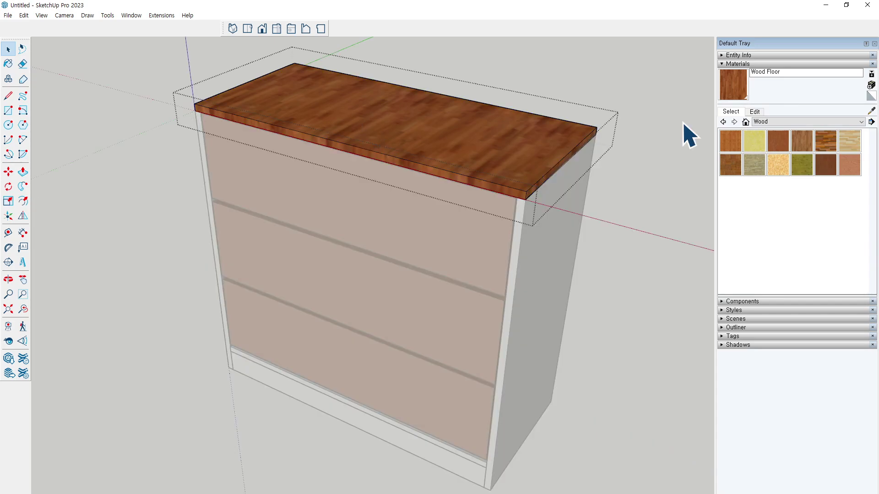
left_click(728, 147)
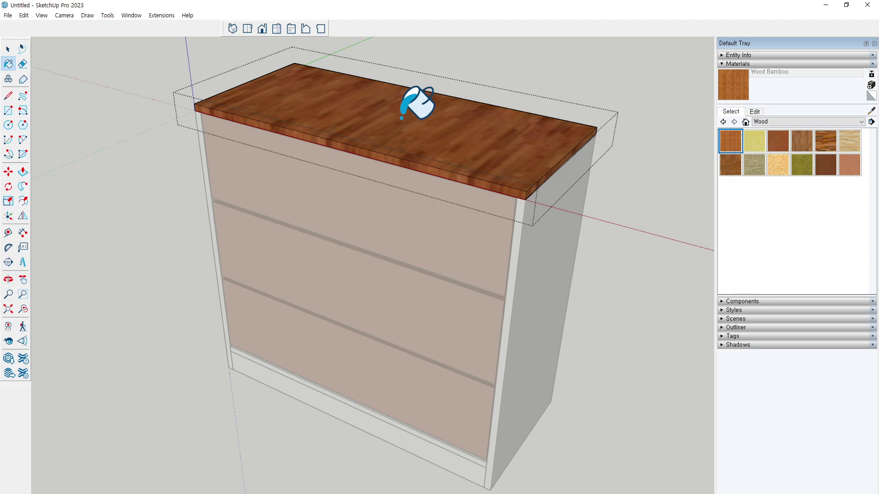
middle_click_drag(401, 118, 405, 160, "shift")
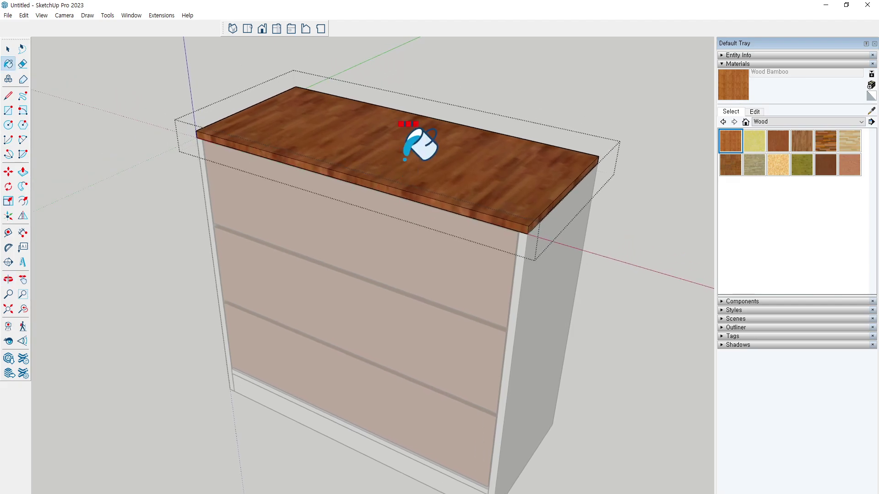
left_click(405, 160)
key("ctrl+z")
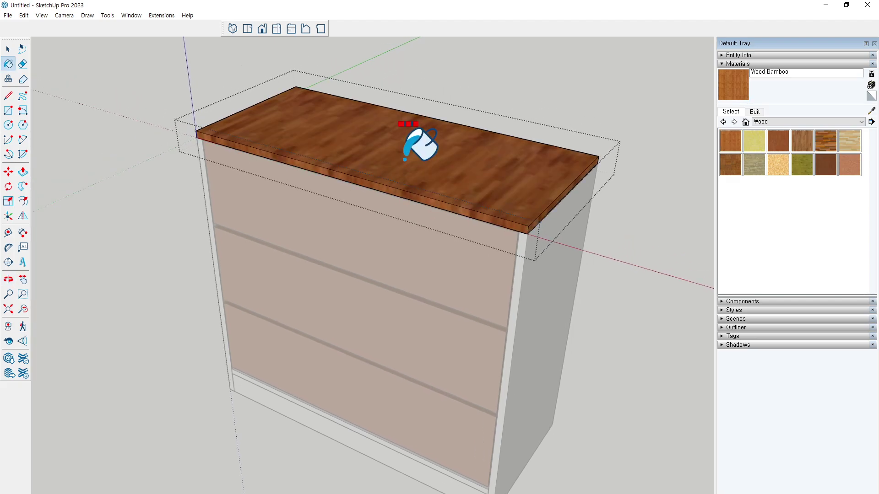
left_click(405, 160)
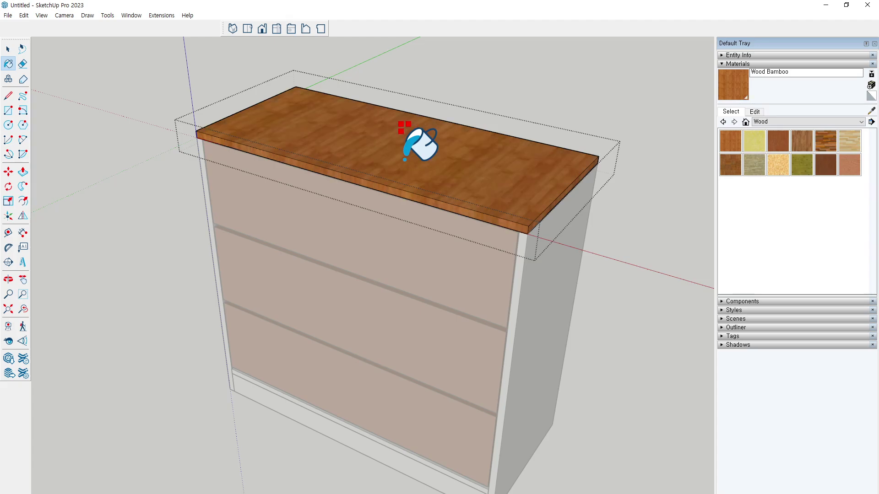
key("ctrl+z")
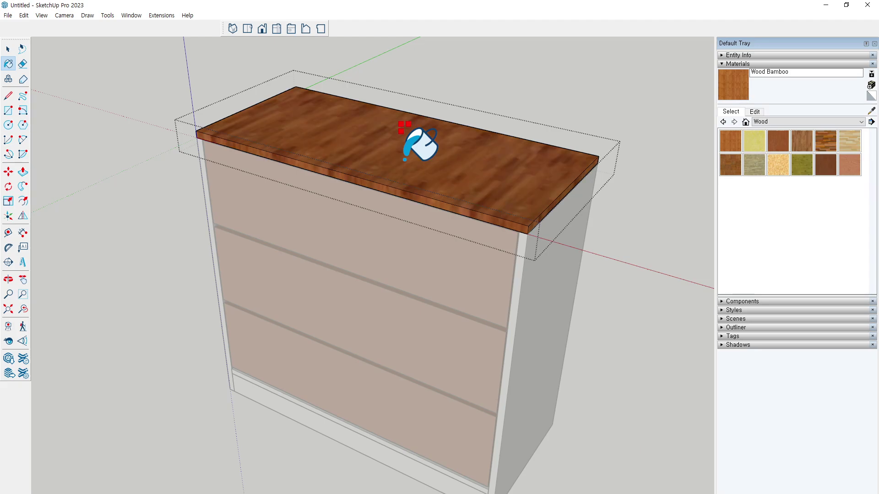
left_click(404, 159)
key("space")
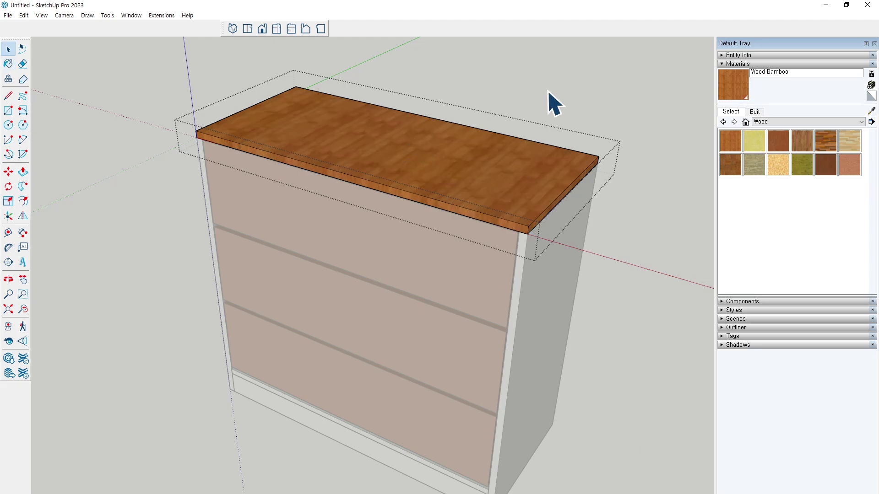
left_click(554, 106)
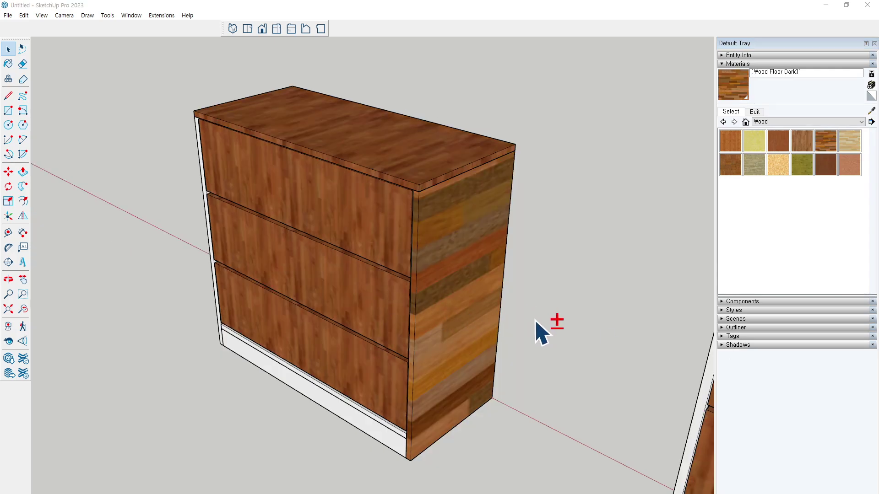
Orbit and zoom toward the cabinet's right side panel.
middle_click_drag(543, 332, 467, 284, "shift")
scroll(352, 268, "up", 2)
scroll(353, 265, "up", 2)
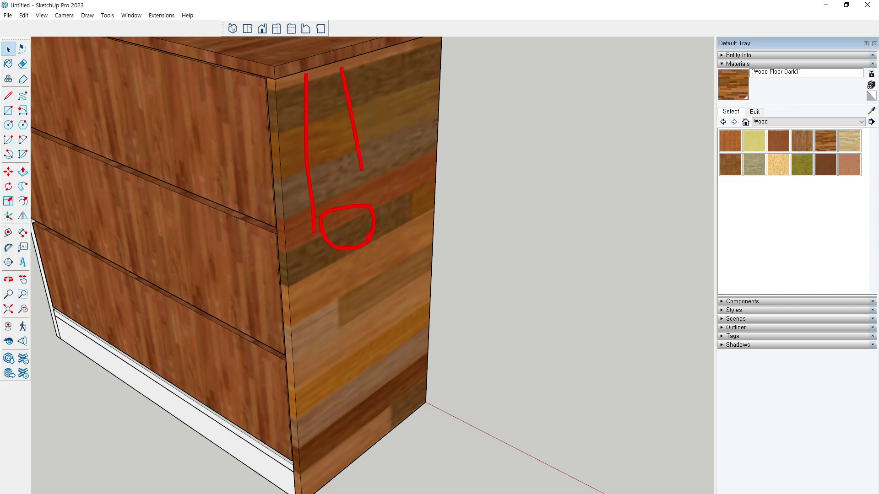
Enter the side panel group, select its wood face, and bring up its context menu.
double_click(364, 287)
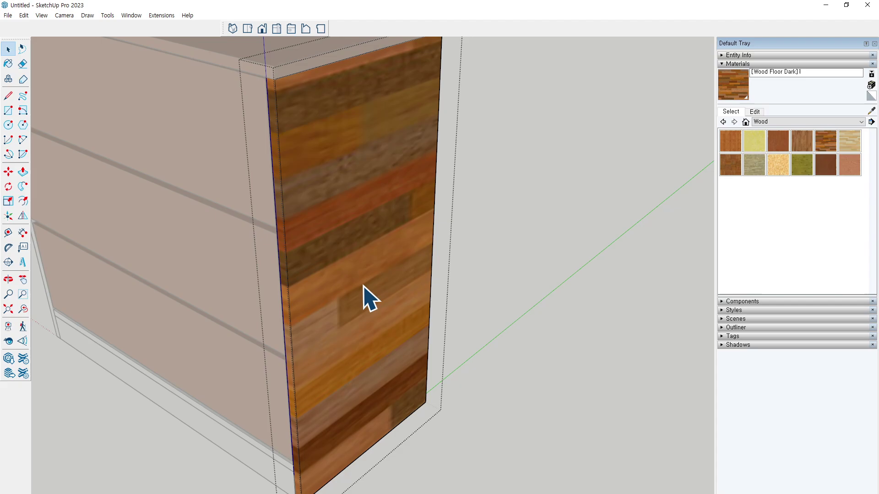
left_click(359, 212)
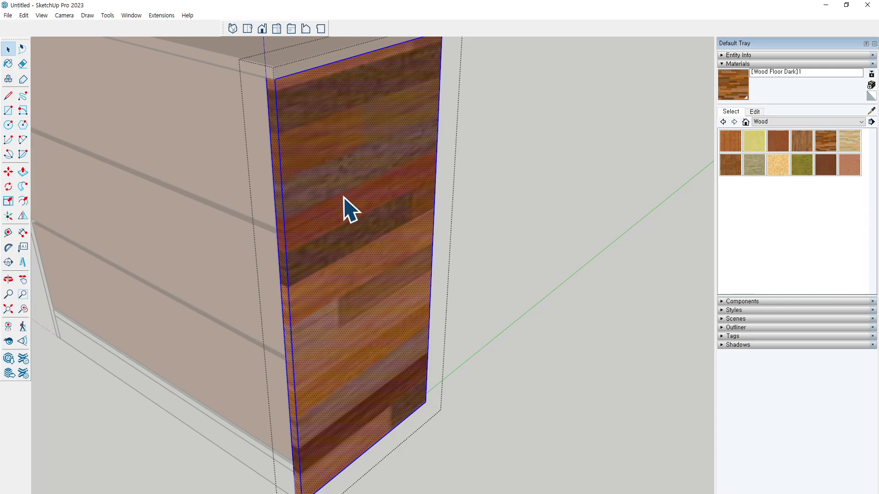
right_click(343, 197)
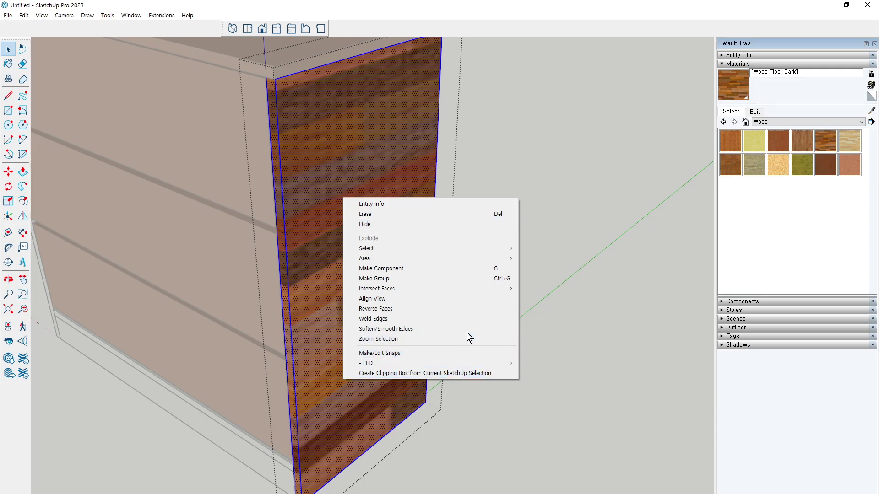
left_click(555, 173)
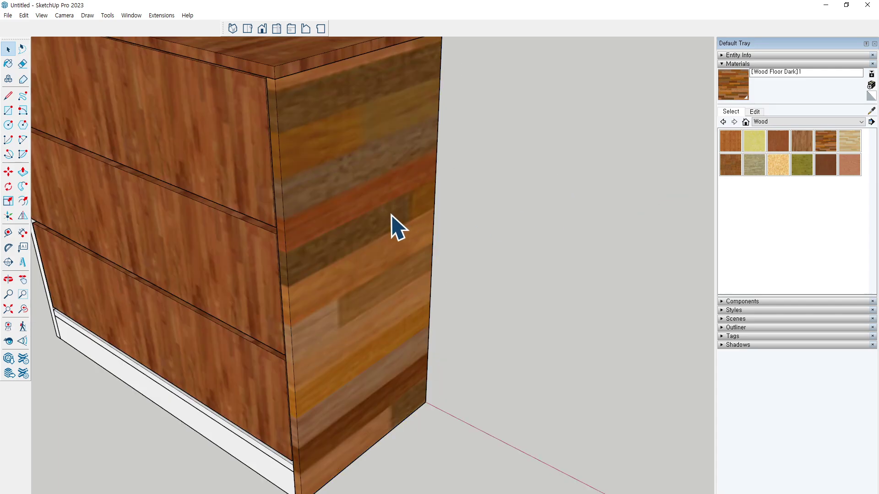
right_click(351, 215)
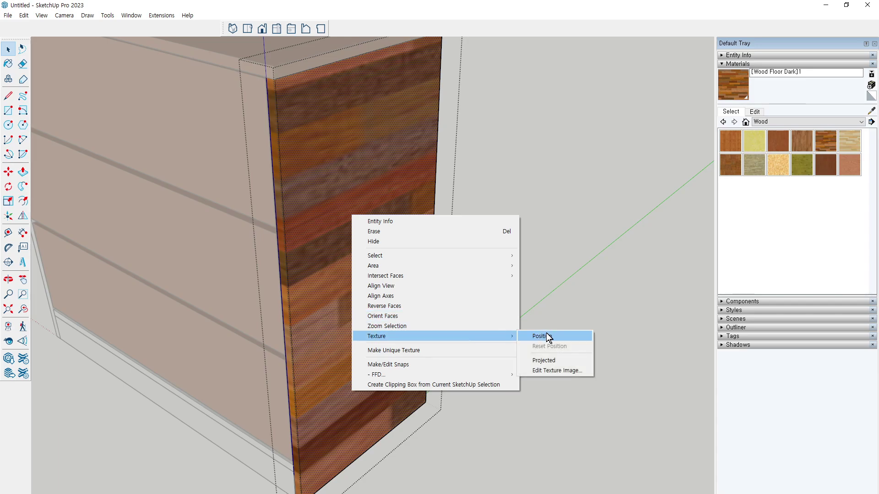
Start Texture > Position on the side face and orbit to a frontal view of the panel.
mouse_move(377, 336)
left_click(555, 336)
scroll(554, 334, "down", 3)
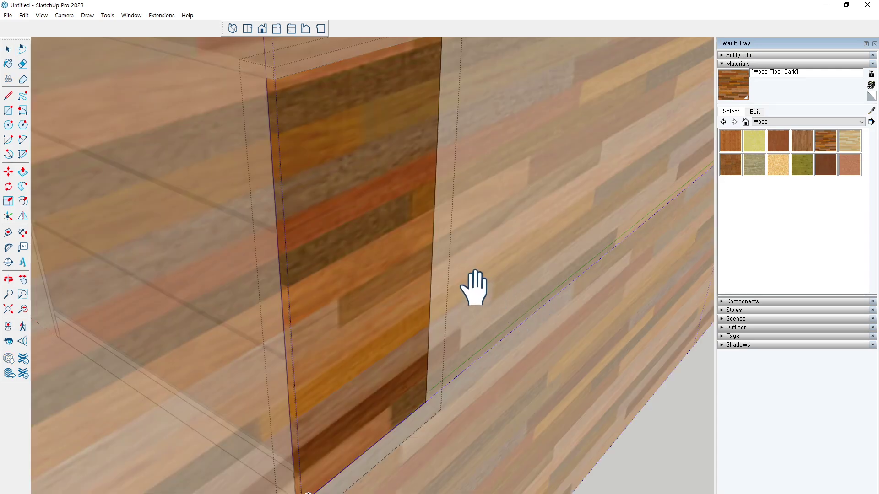
scroll(473, 289, "down", 2)
scroll(463, 290, "down", 2)
mouse_move(435, 271)
middle_mouse_down()
mouse_move(503, 311)
mouse_move(412, 314)
middle_mouse_up()
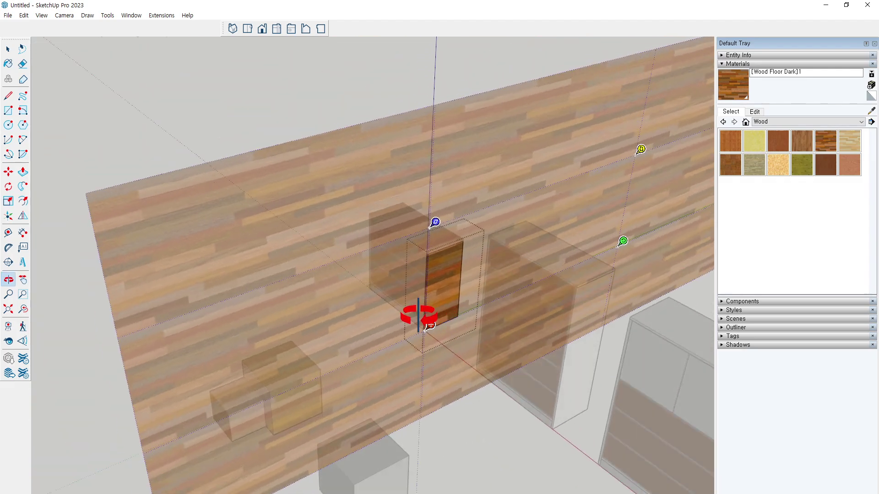
middle_click_drag(573, 314, 452, 274, "shift")
scroll(454, 275, "up", 1)
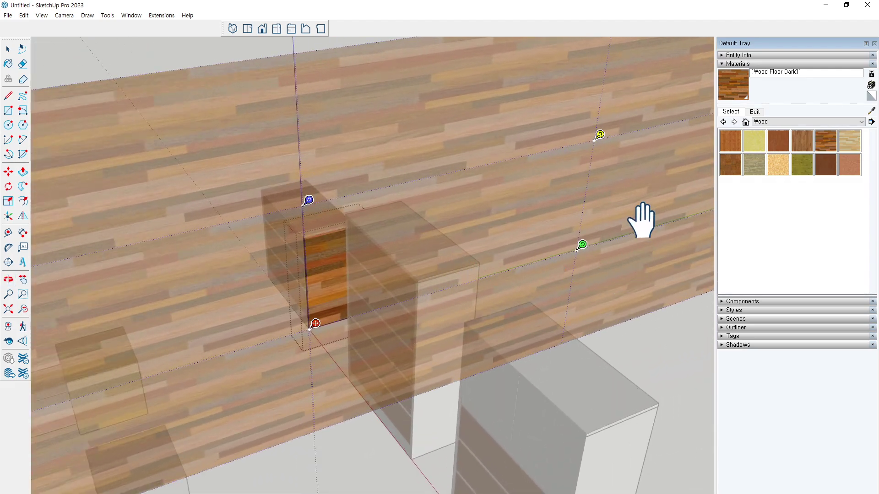
scroll(646, 201, "up", 1)
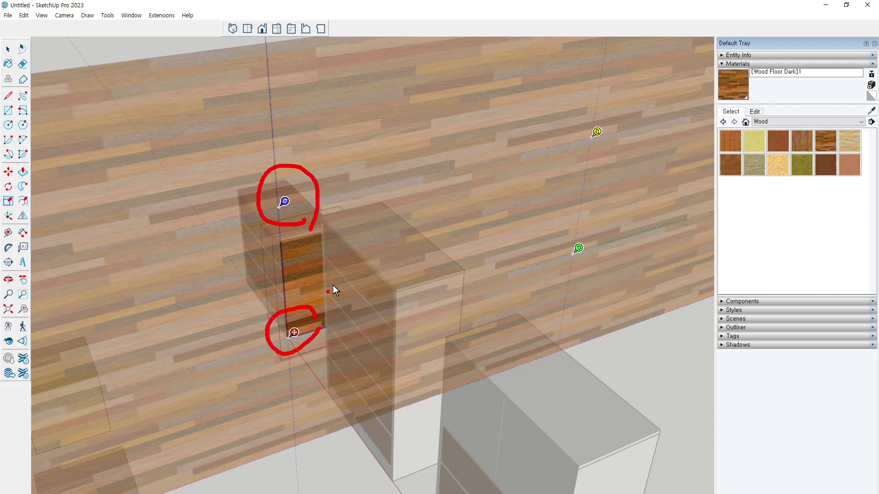
key("Escape")
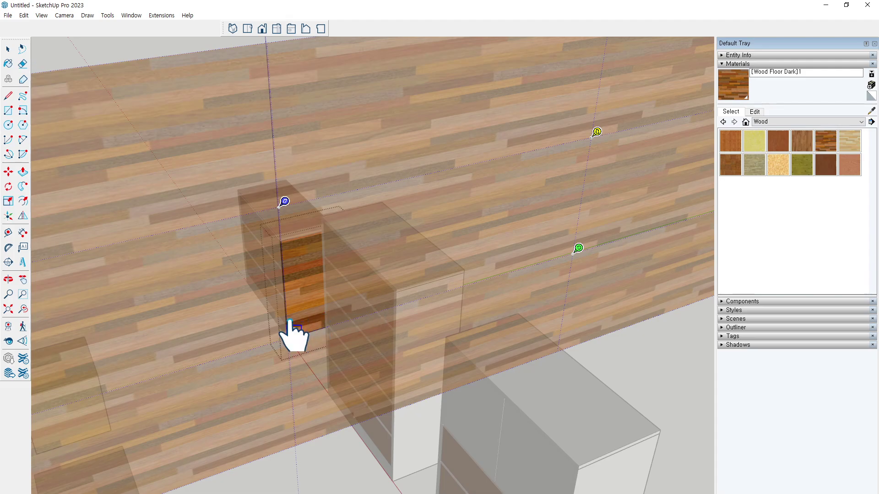
Slide the Wood Floor Dark plank texture down and left across the side panel.
left_click_drag(289, 323, 406, 240)
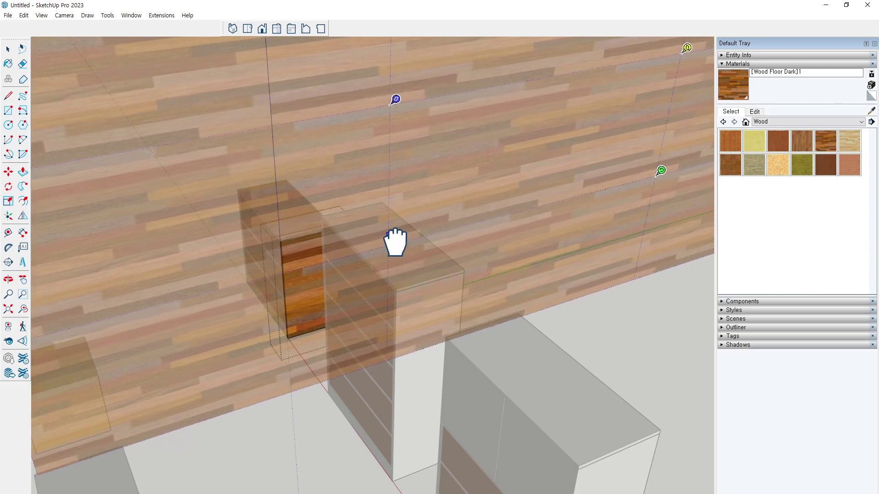
left_click_drag(407, 240, 394, 239)
scroll(297, 338, "up", 2)
scroll(298, 334, "up", 2)
scroll(317, 304, "up", 1)
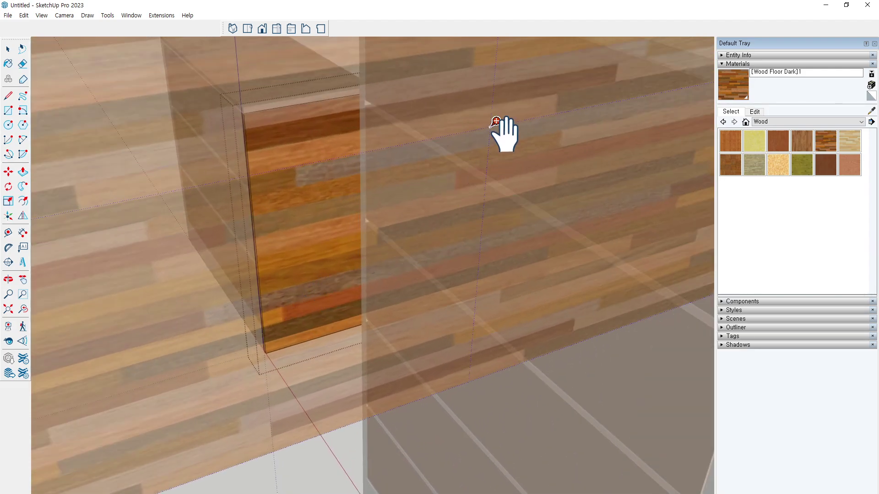
scroll(496, 130, "up", 1)
left_click_drag(459, 180, 385, 235)
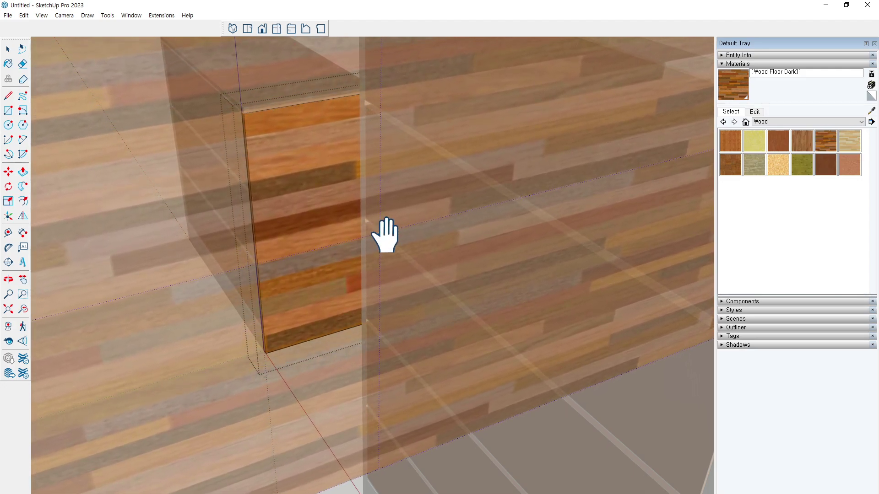
mouse_move(389, 229)
left_mouse_down()
mouse_move(390, 221)
mouse_move(388, 228)
left_mouse_up()
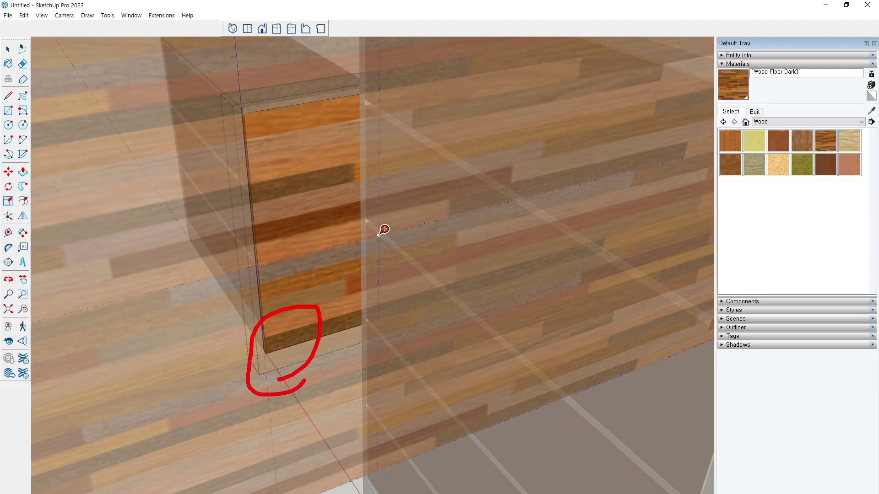
scroll(293, 353, "down", 2)
scroll(297, 350, "down", 2)
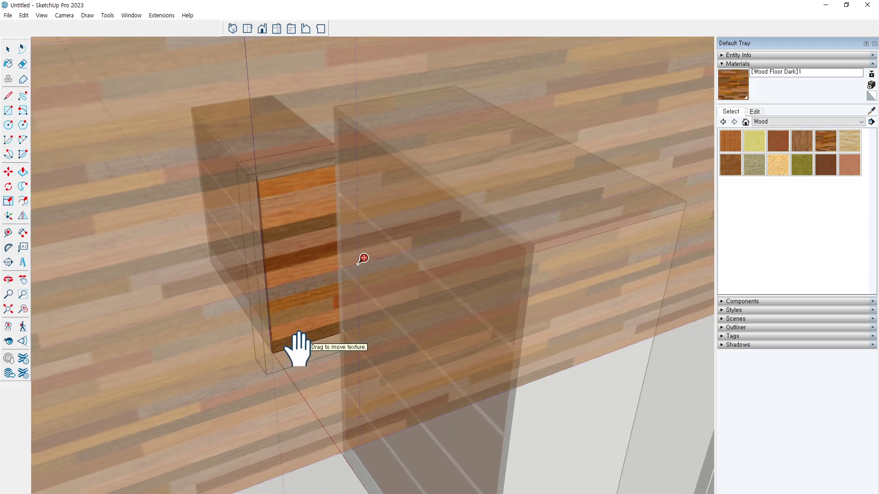
scroll(295, 349, "down", 2)
scroll(302, 334, "down", 2)
scroll(293, 298, "down", 2)
scroll(277, 276, "down", 1)
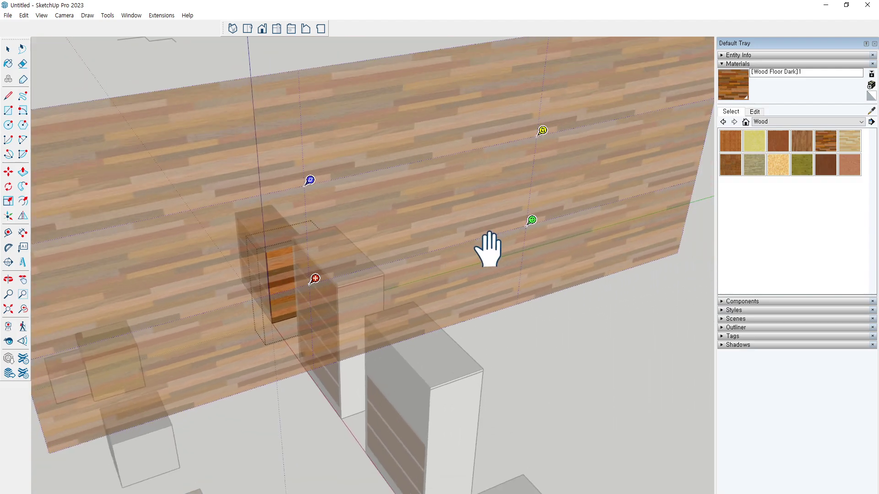
scroll(489, 250, "up", 1)
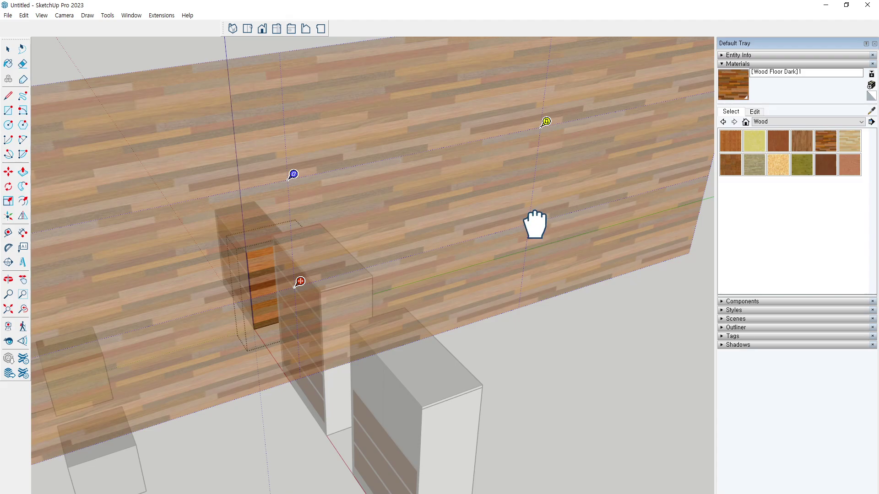
Finish the previous positioning and restart Texture > Position on the side panel face.
key("Return")
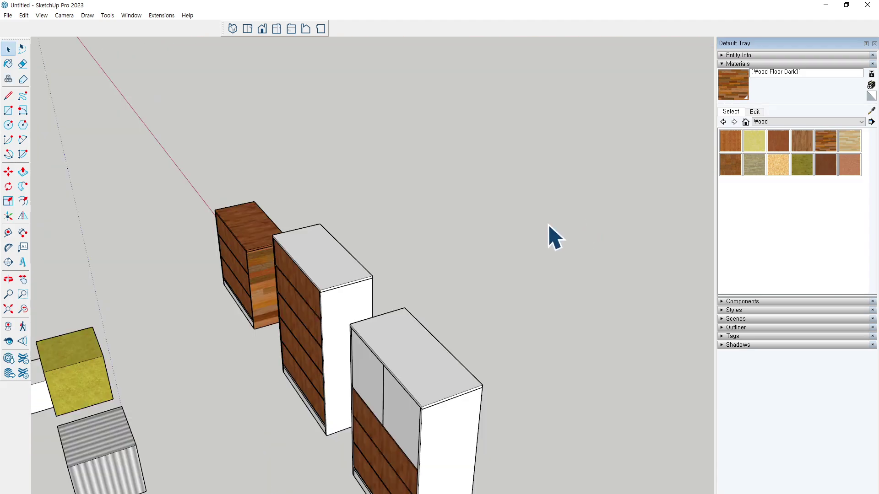
scroll(269, 309, "up", 2)
scroll(265, 311, "up", 3)
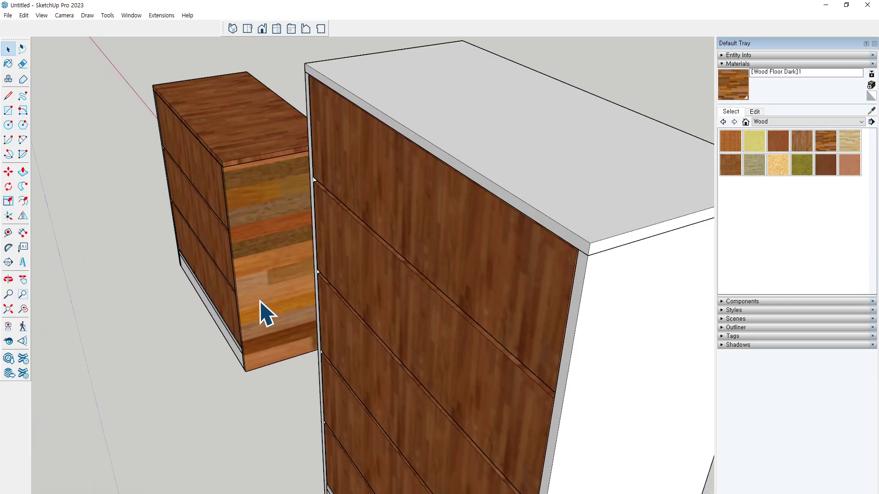
double_click(262, 308)
right_click(260, 306)
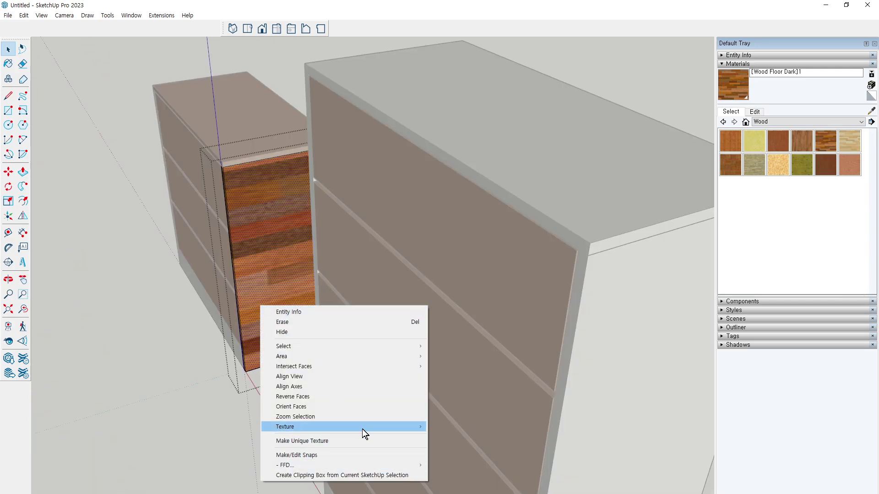
left_click(451, 427)
Rotate and rescale the plank texture around its anchor pin.
middle_click_drag(432, 412, 350, 369)
scroll(314, 308, "down", 3)
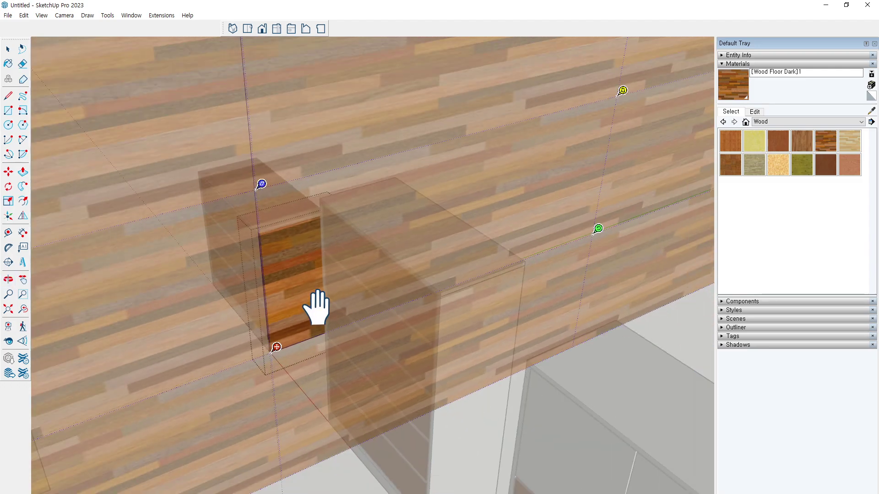
scroll(346, 343, "down", 1)
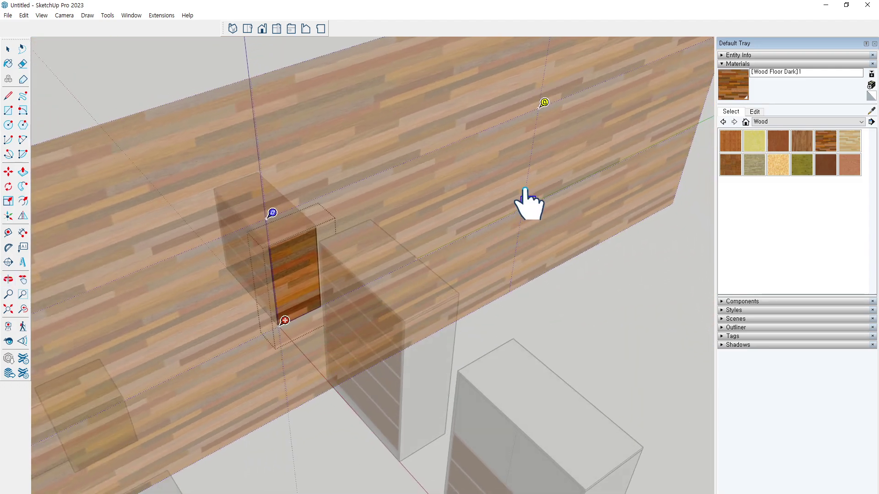
mouse_move(527, 194)
left_mouse_down()
mouse_move(450, 128)
mouse_move(553, 191)
mouse_move(466, 226)
mouse_move(431, 245)
mouse_move(508, 218)
mouse_move(406, 263)
mouse_move(521, 214)
mouse_move(455, 243)
mouse_move(462, 242)
left_mouse_up()
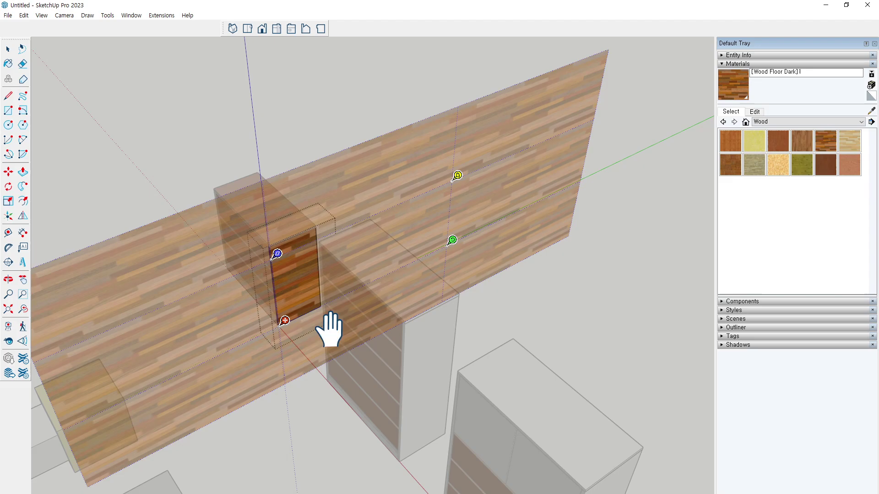
scroll(328, 323, "up", 2)
scroll(323, 317, "up", 2)
mouse_move(393, 326)
middle_mouse_down()
mouse_move(402, 333)
mouse_move(421, 304)
mouse_move(415, 328)
middle_mouse_up()
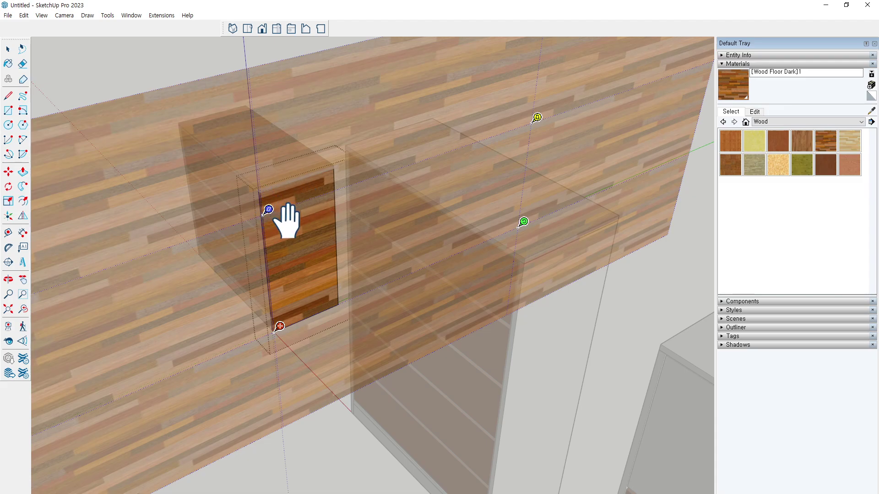
scroll(282, 220, "up", 2)
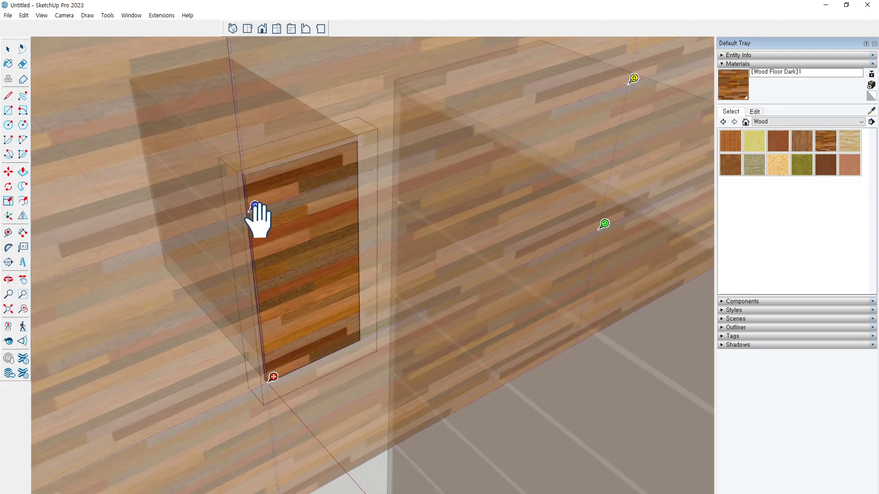
mouse_move(247, 190)
left_mouse_down()
mouse_move(190, 223)
mouse_move(388, 165)
mouse_move(180, 223)
left_mouse_up()
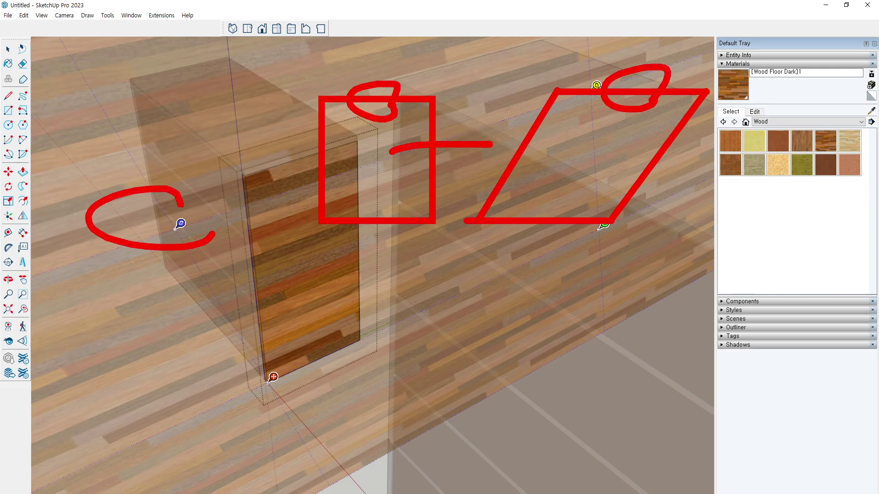
Reopen the side panel group and enter Texture Position on its wood face.
key("Return")
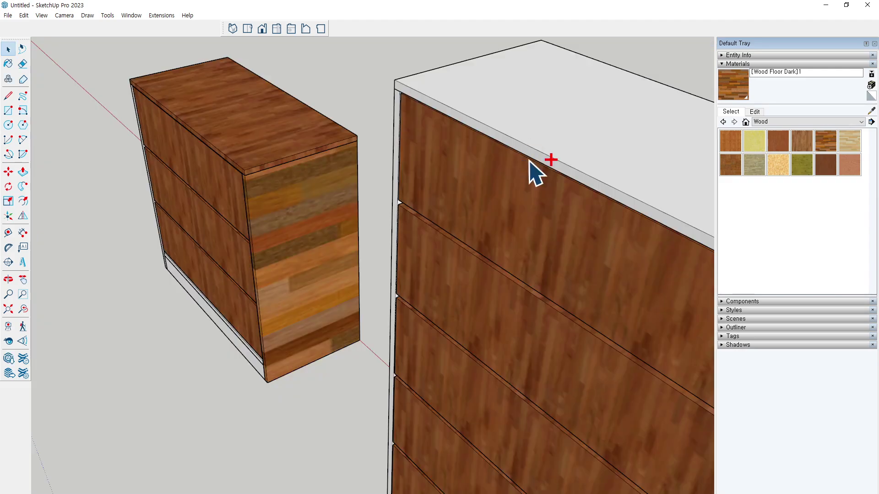
double_click(309, 225)
right_click(295, 245)
mouse_move(375, 364)
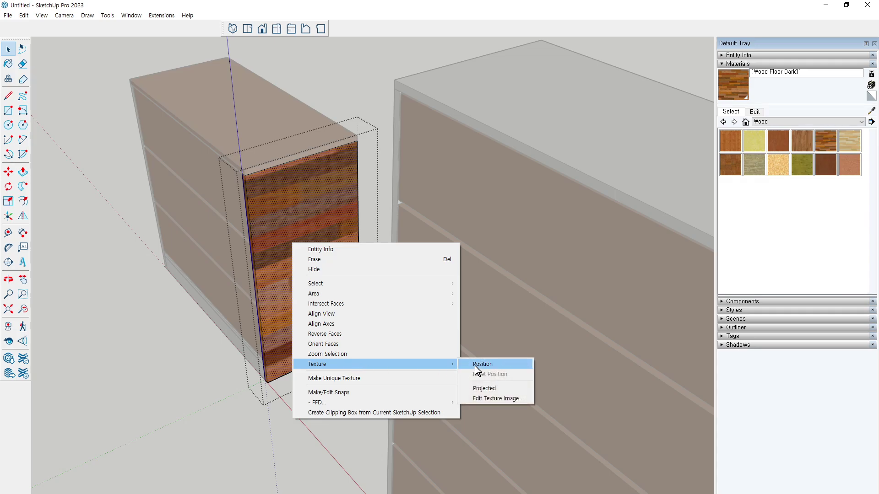
left_click(475, 366)
scroll(432, 251, "down", 2)
scroll(439, 243, "down", 2)
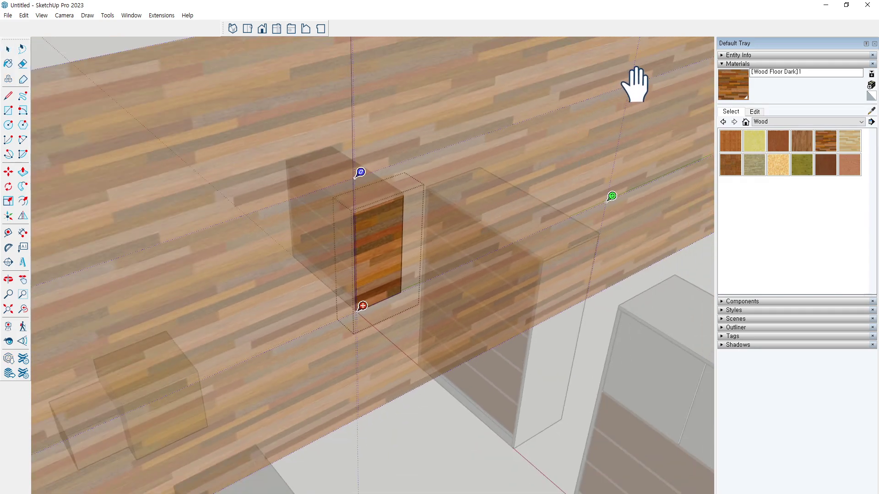
Distort the Wood Floor Dark texture with the yellow pin into horizontal planks, then exit the group.
left_click_drag(635, 84, 637, 75)
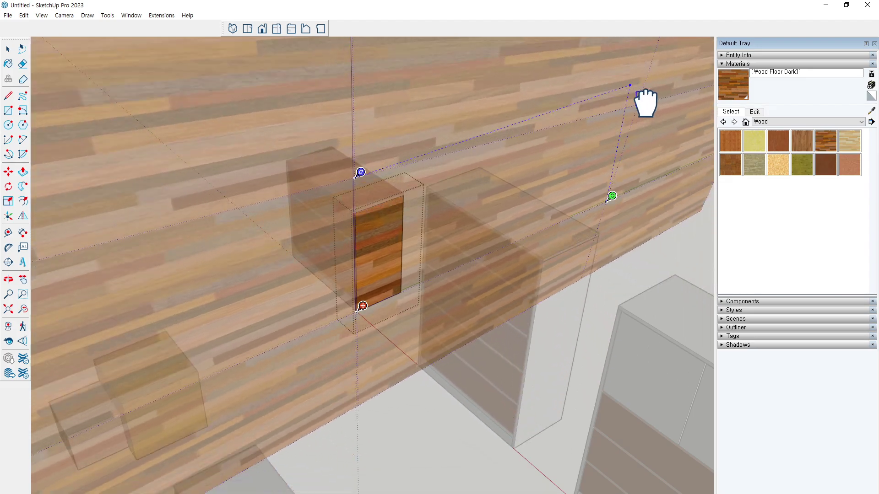
mouse_move(637, 75)
middle_mouse_down()
mouse_move(645, 21)
mouse_move(634, 171)
middle_mouse_up()
left_click_drag(635, 170, 624, 131)
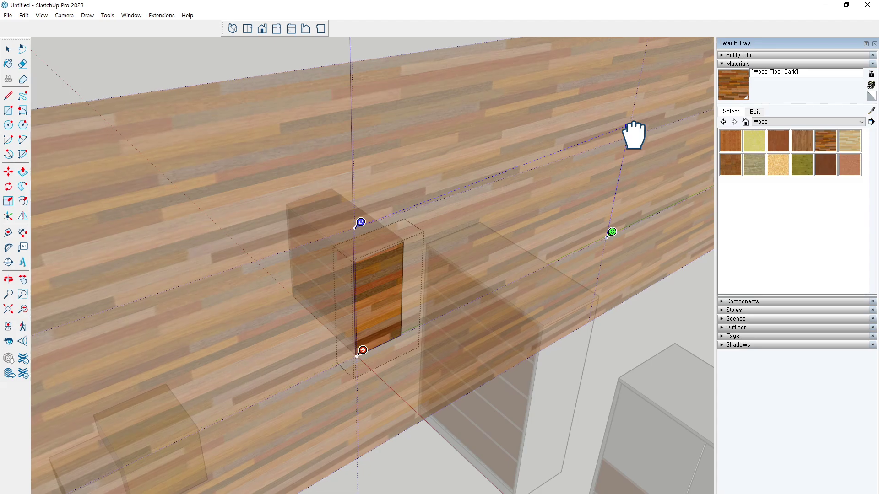
left_click_drag(634, 135, 633, 124)
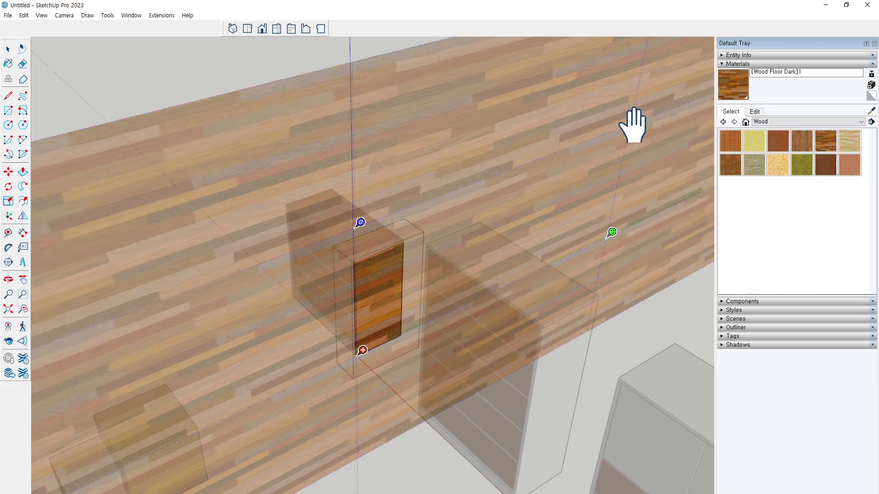
left_click_drag(633, 125, 634, 124)
left_click(196, 68)
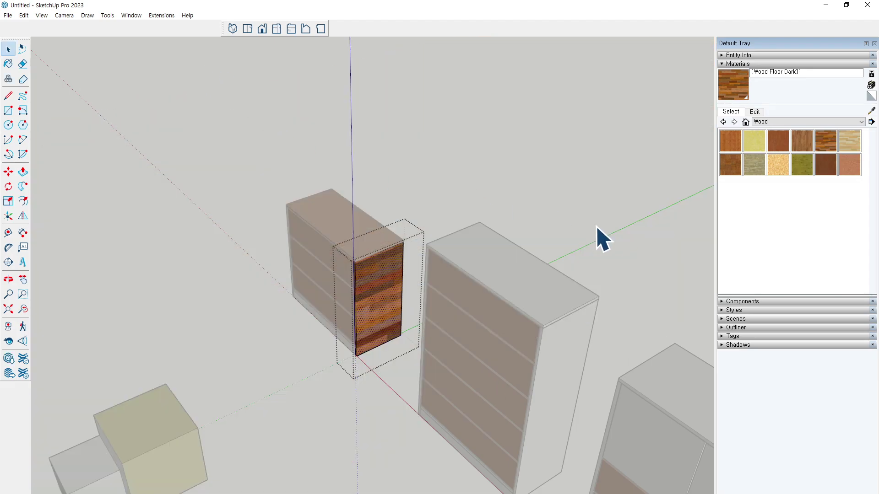
left_click(549, 169)
Window-select the whole small chest of drawers.
scroll(378, 320, "up", 3)
scroll(395, 235, "up", 3)
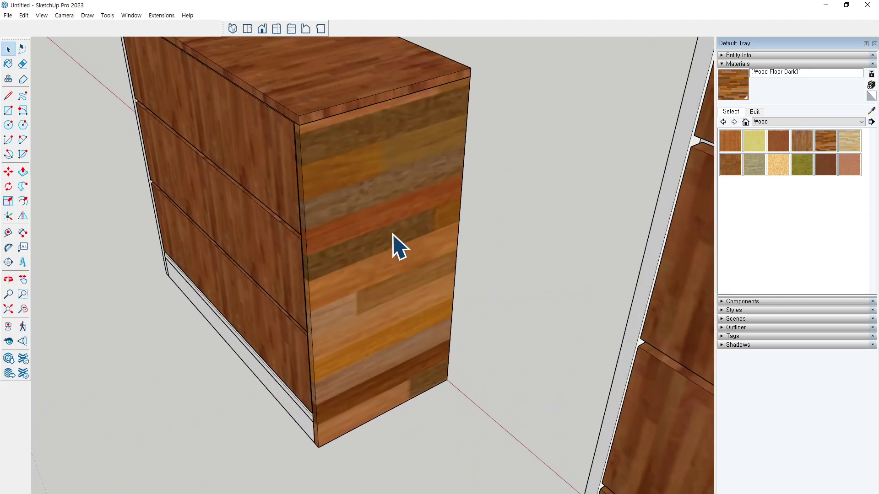
scroll(393, 236, "down", 2)
scroll(391, 239, "down", 2)
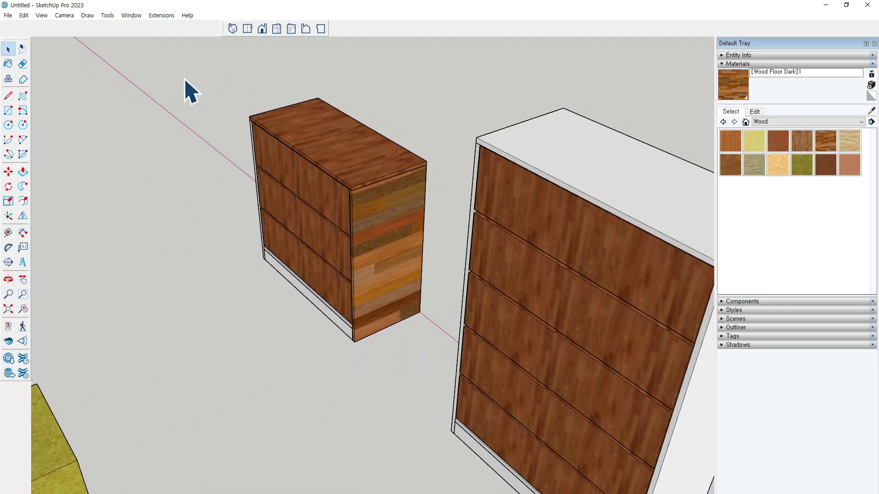
left_click_drag(185, 79, 447, 359)
middle_click_drag(359, 338, 422, 348)
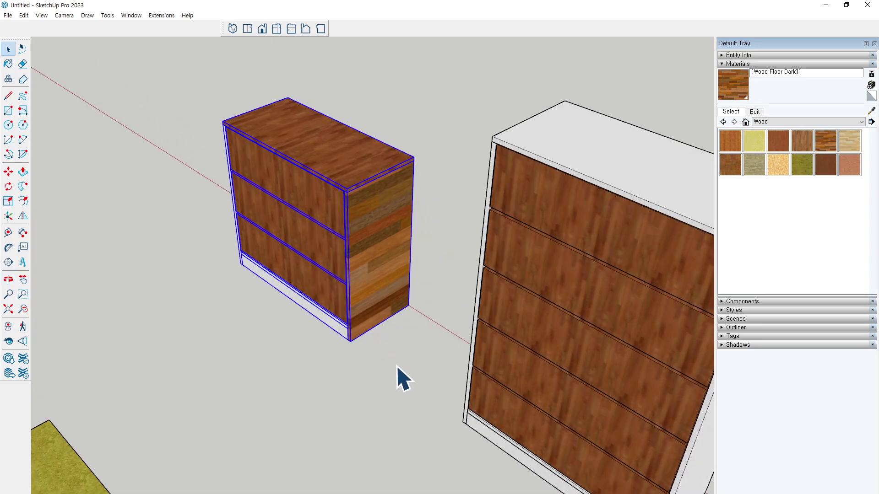
Move the small chest along the red axis away from the other cabinets.
key("m")
scroll(526, 279, "down", 2)
scroll(353, 280, "down", 3)
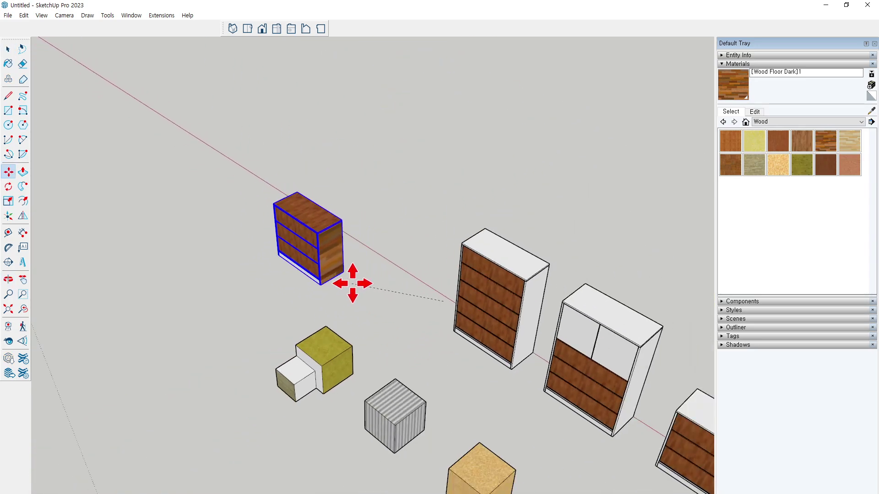
mouse_move(353, 280)
middle_mouse_down("shift")
mouse_move(480, 339)
mouse_move(486, 247)
middle_mouse_up("shift")
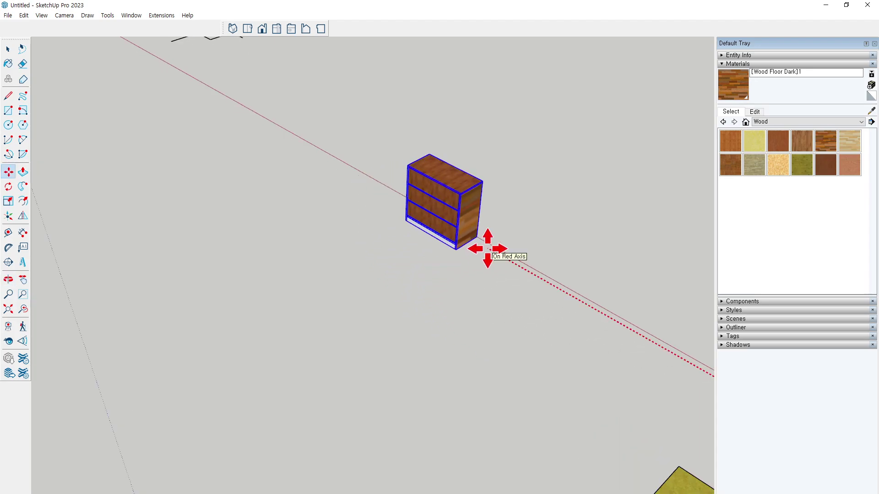
scroll(510, 186, "up", 3)
scroll(477, 249, "up", 4)
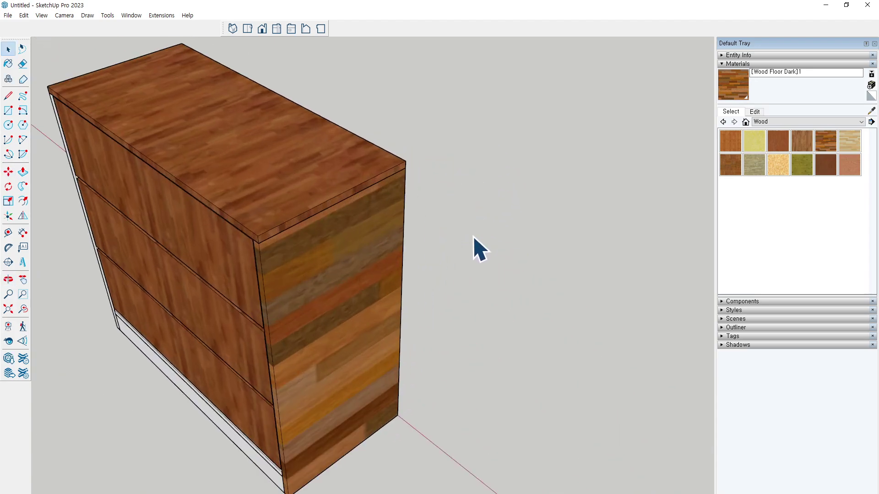
mouse_move(477, 249)
middle_mouse_down()
mouse_move(455, 266)
mouse_move(359, 285)
mouse_move(403, 286)
middle_mouse_up()
key("space")
Open the side panel group and put its face's texture into Position mode.
double_click(401, 275)
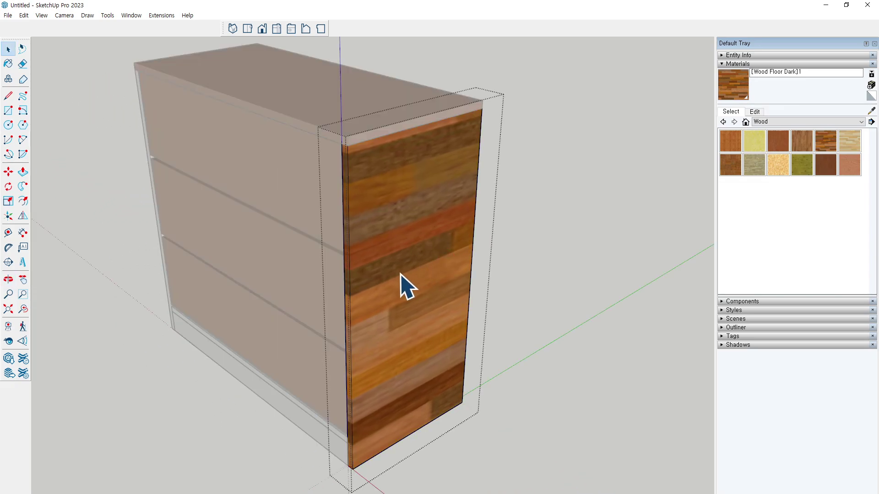
right_click(399, 274)
mouse_move(424, 396)
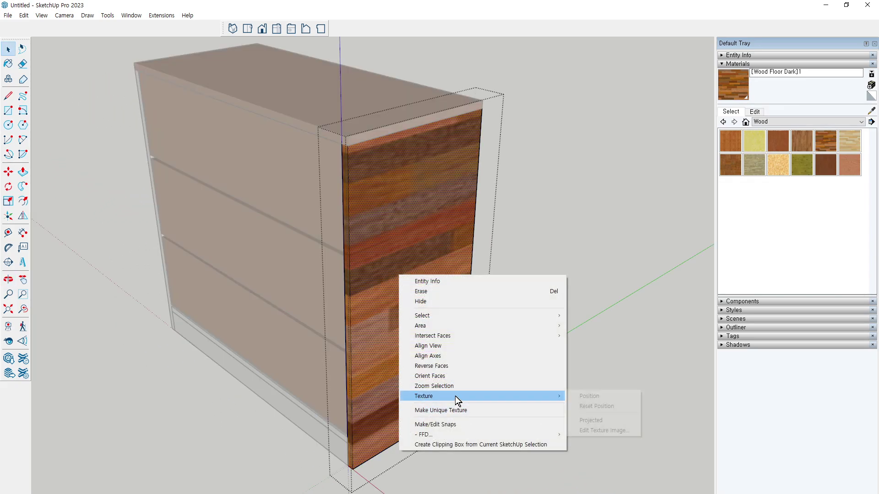
left_click(612, 397)
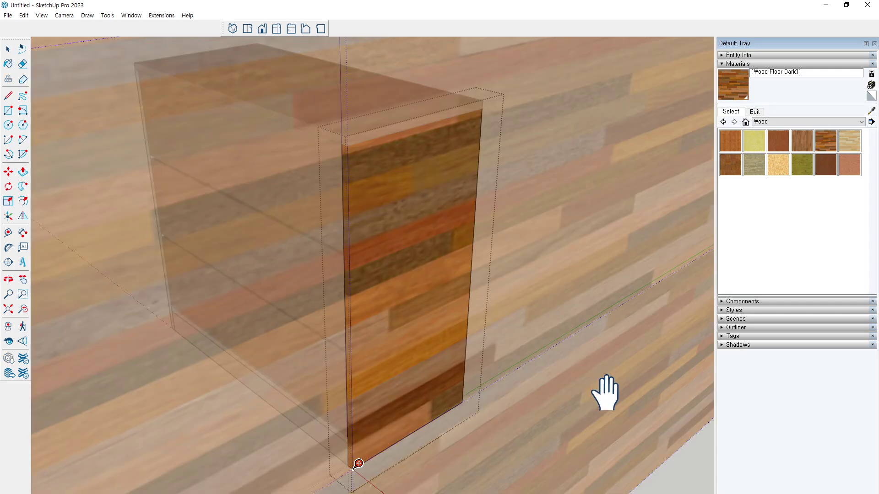
scroll(454, 361, "down", 3)
mouse_move(456, 366)
middle_mouse_down()
mouse_move(475, 412)
mouse_move(385, 364)
middle_mouse_up()
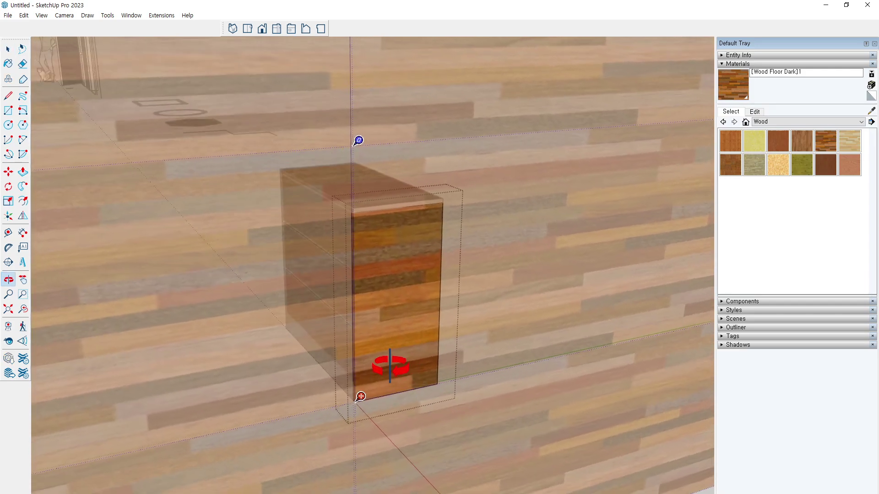
scroll(389, 398, "up", 3)
scroll(389, 399, "up", 2)
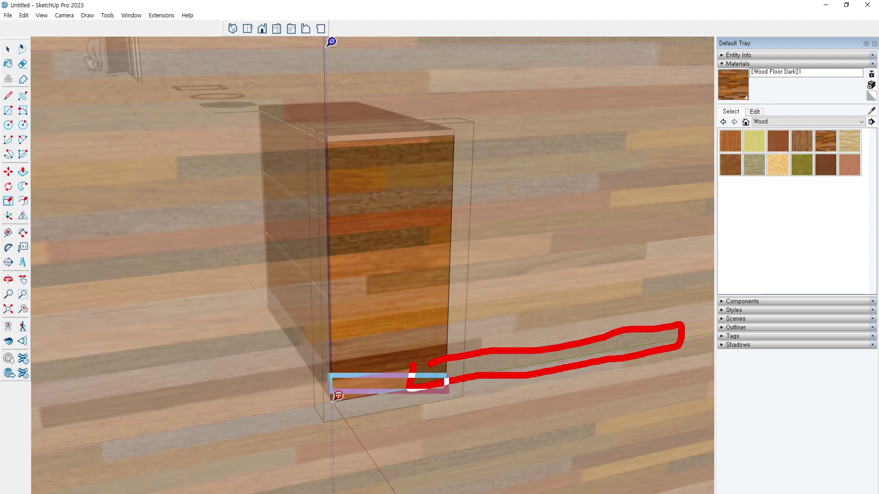
Shift the wood texture across the panel and relocate the red pin to a new spot.
mouse_move(338, 406)
left_mouse_down()
mouse_move(399, 369)
mouse_move(343, 366)
left_mouse_up()
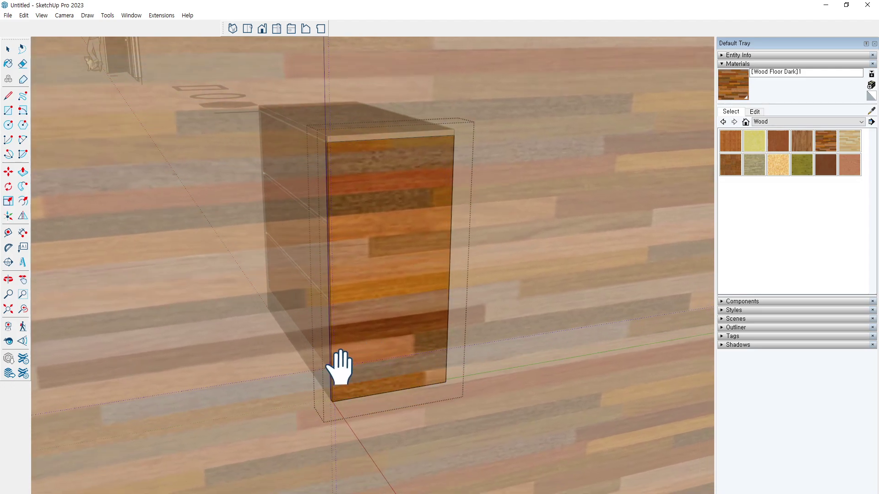
left_click(333, 350)
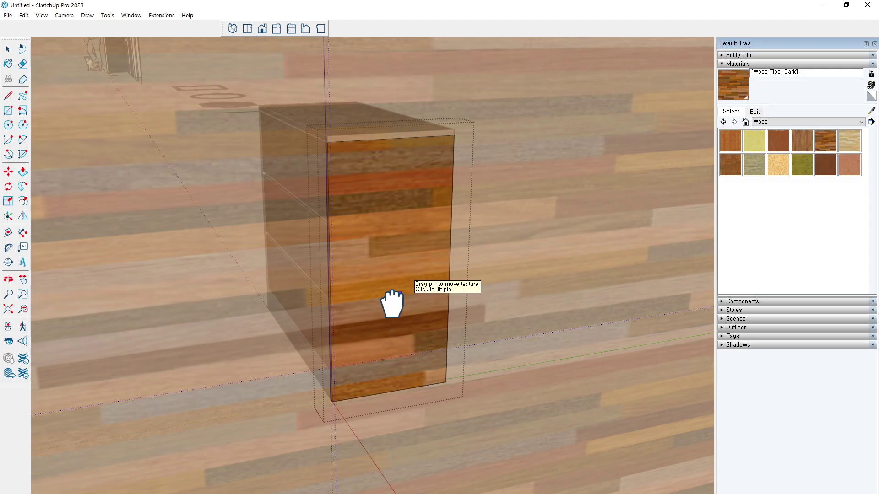
scroll(424, 348, "up", 2)
scroll(421, 352, "up", 2)
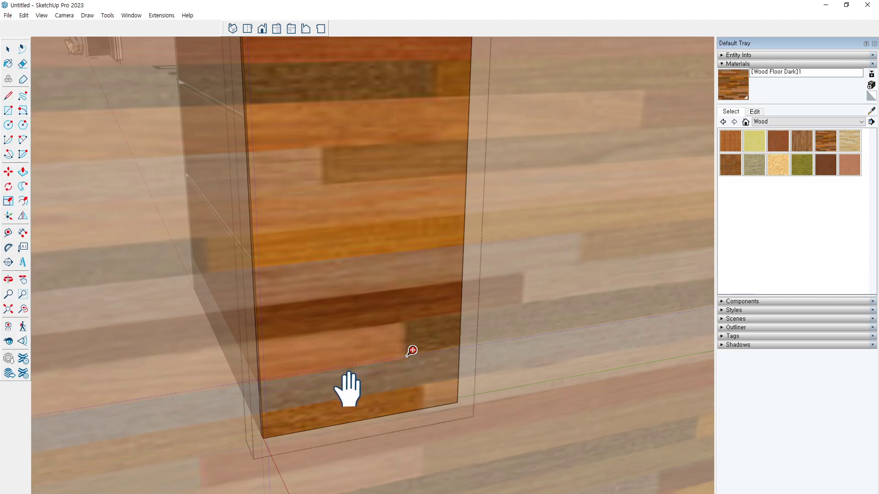
scroll(348, 389, "down", 3)
scroll(359, 379, "down", 3)
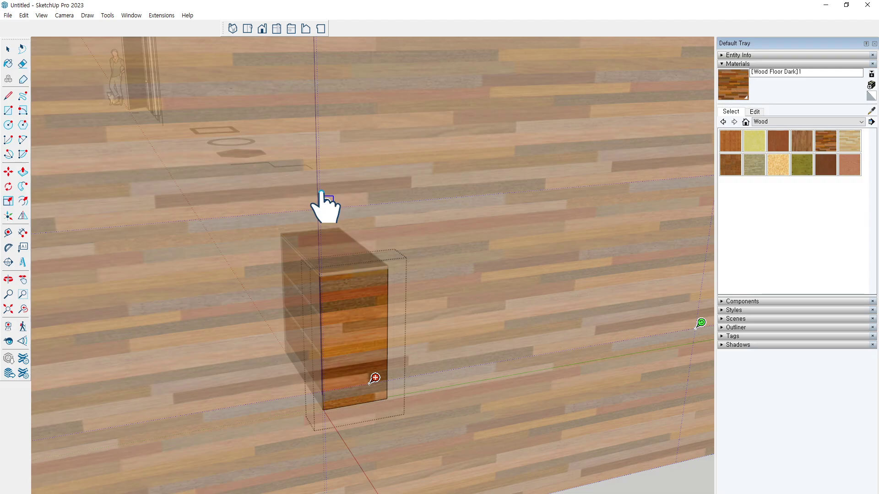
scroll(392, 360, "up", 2)
scroll(390, 362, "up", 2)
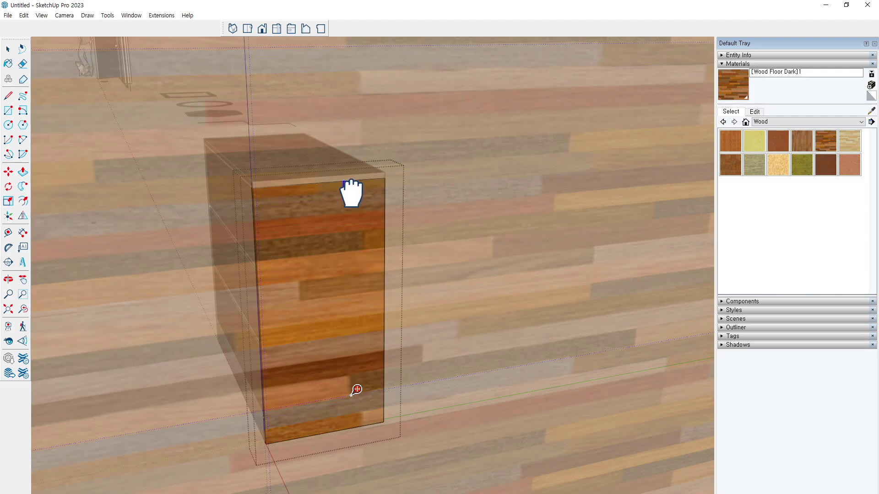
scroll(275, 272, "down", 3)
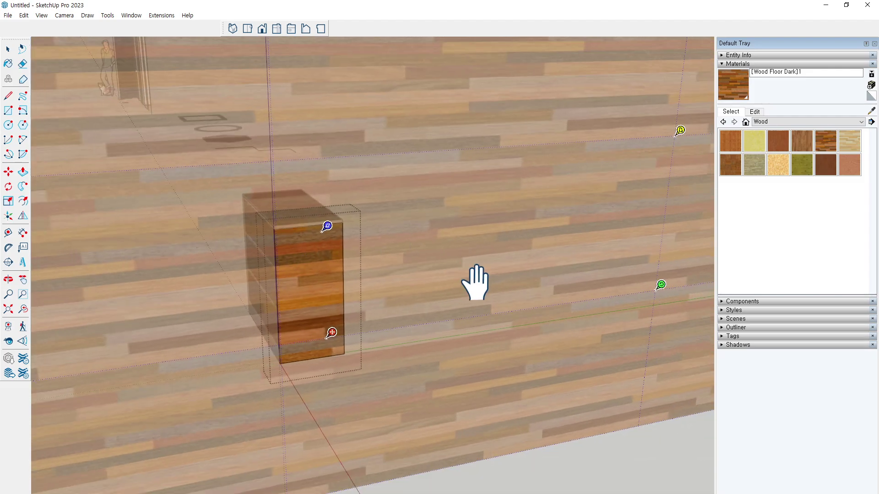
scroll(476, 282, "down", 1)
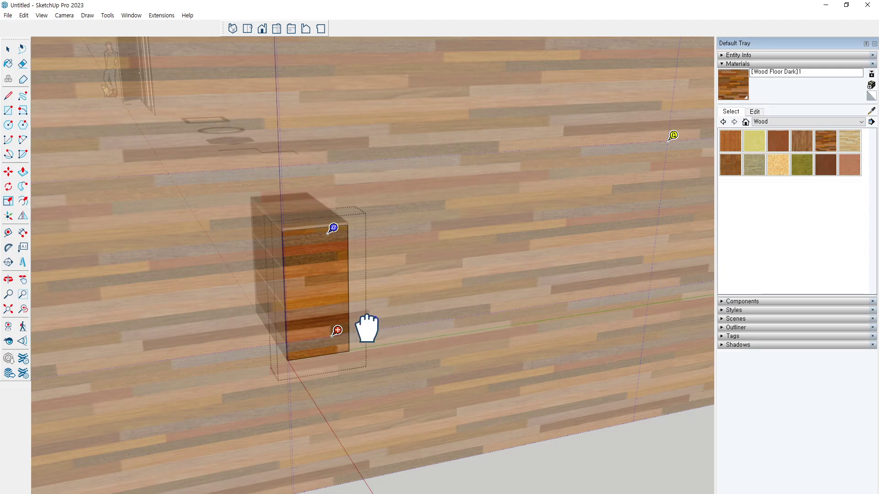
scroll(348, 337, "up", 3)
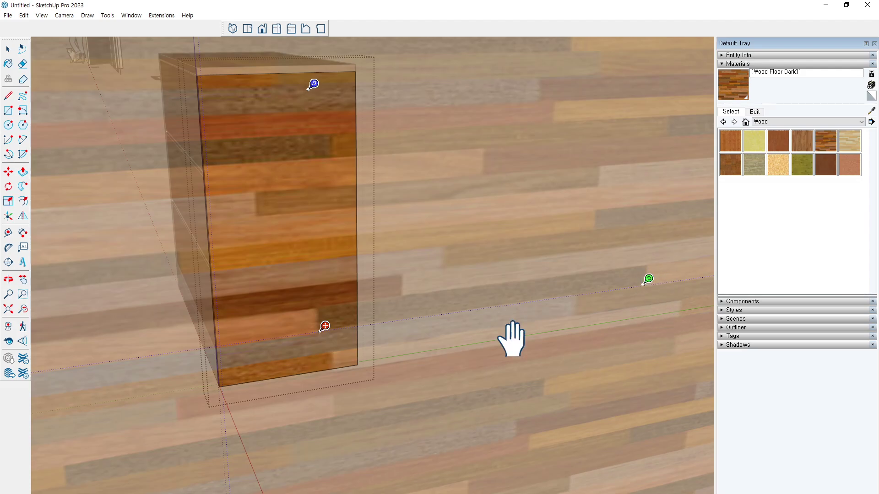
scroll(511, 339, "down", 5)
scroll(411, 330, "down", 2)
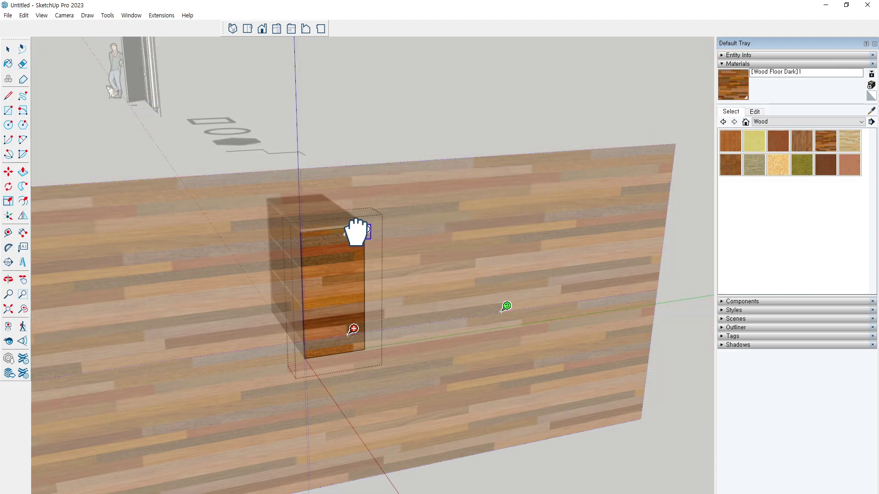
left_click(502, 216)
Move the Wood Floor Dark texture down and to the left on the side panel.
scroll(412, 339, "up", 1)
scroll(348, 330, "up", 1)
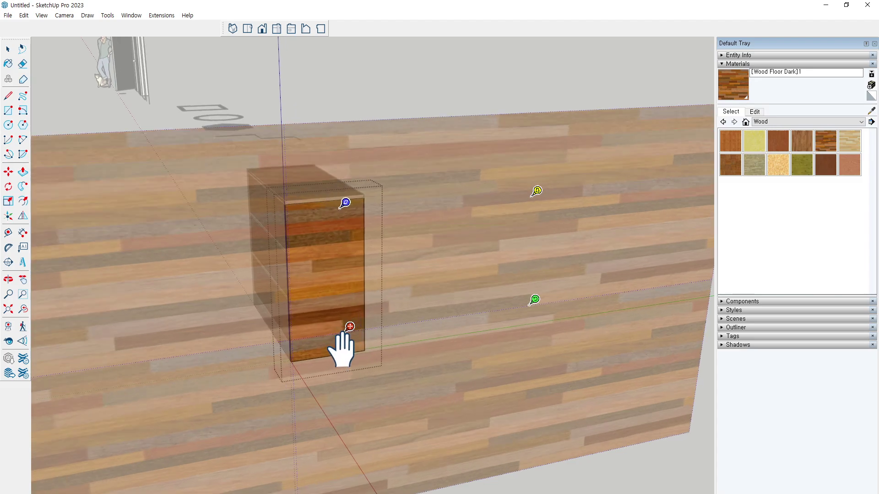
scroll(346, 329, "up", 1)
left_click_drag(341, 311, 283, 331)
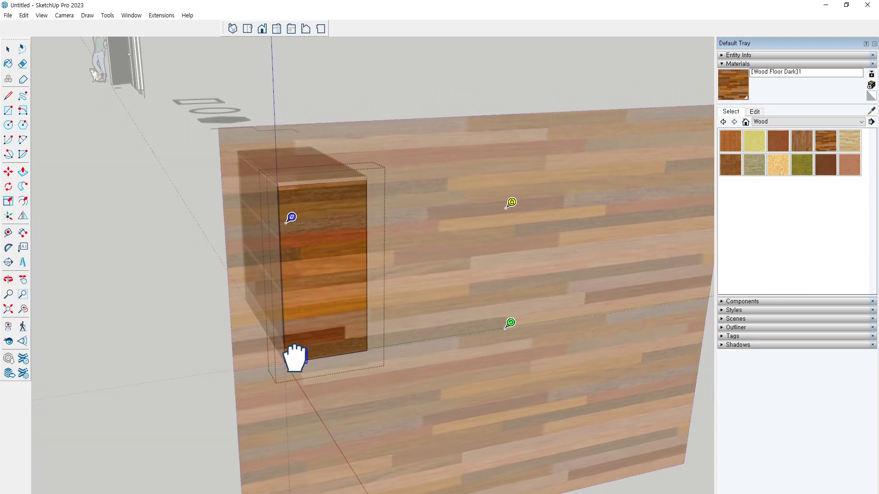
scroll(288, 239, "up", 1)
scroll(276, 220, "up", 1)
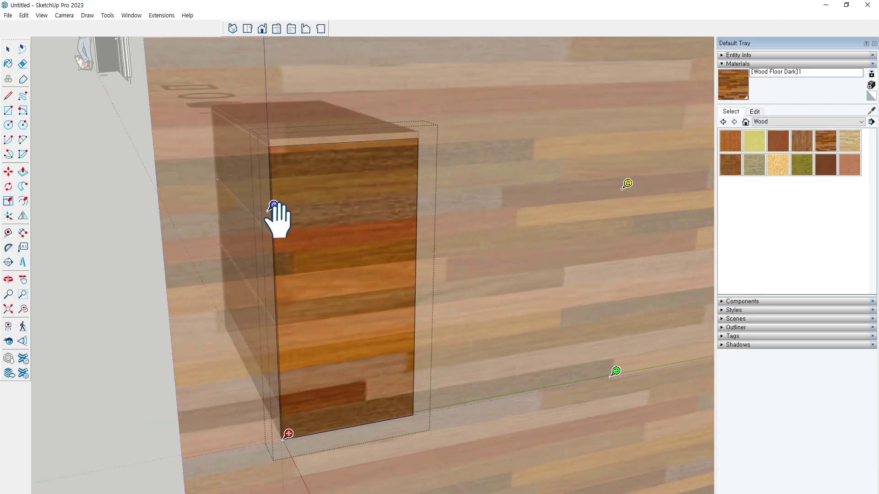
scroll(398, 257, "down", 1)
scroll(554, 352, "up", 1)
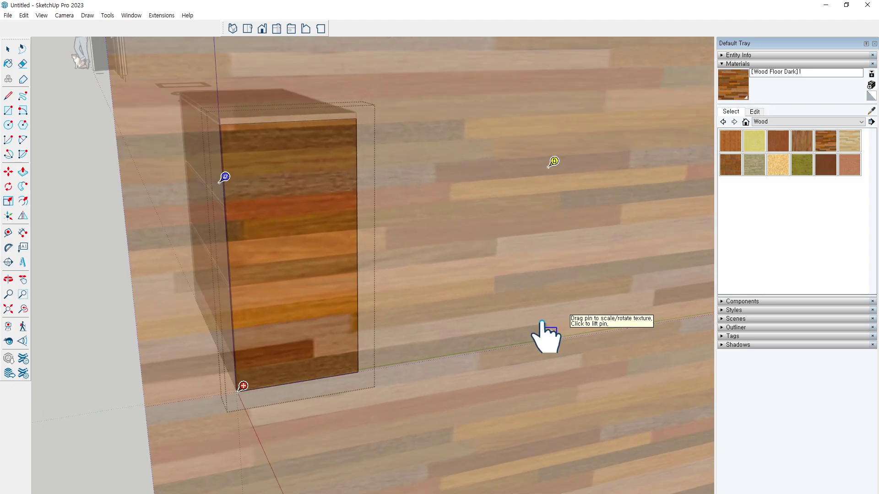
Enlarge and rotate the planks with the green pin, then stretch them to the panel height.
left_click_drag(550, 338, 383, 357)
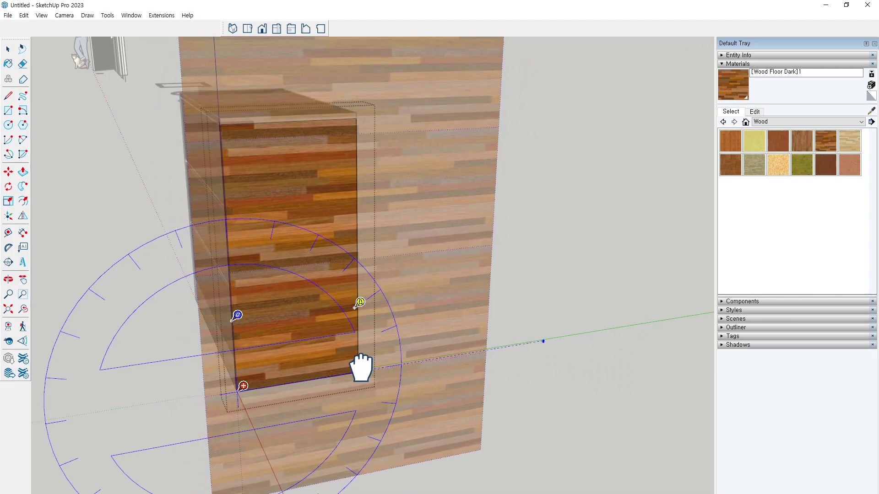
left_click_drag(383, 357, 361, 367)
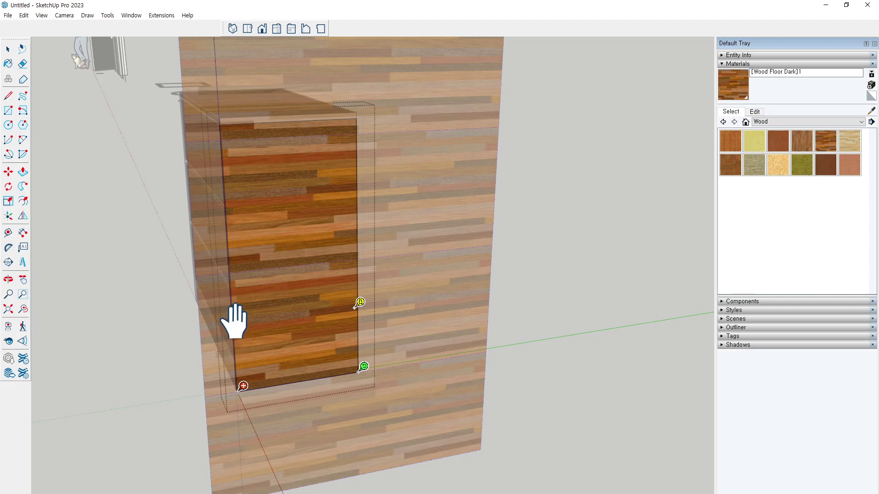
left_click_drag(231, 313, 220, 128)
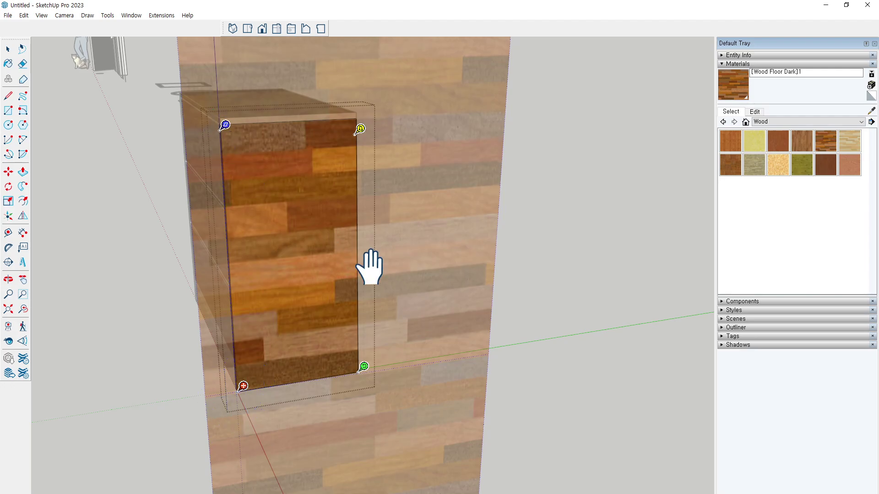
Commit the enlarged side-panel texture and orbit and pan to inspect the cabinet.
left_click(388, 286)
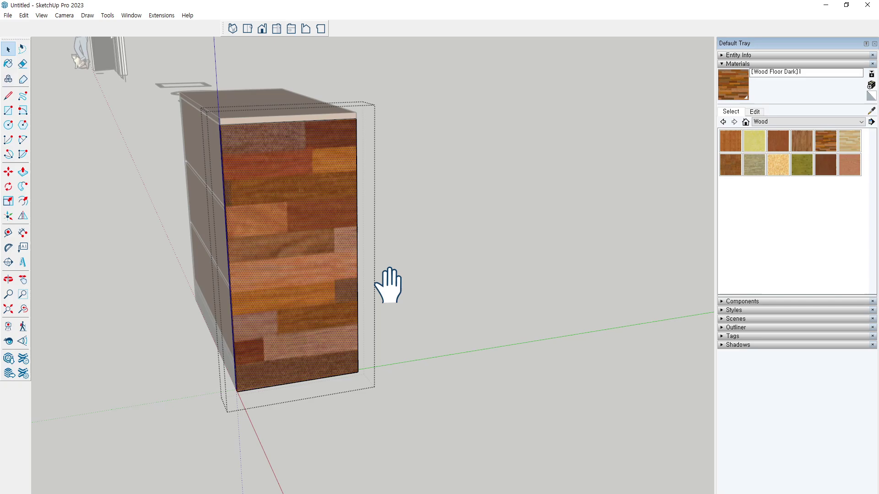
mouse_move(490, 275)
middle_mouse_down()
mouse_move(422, 226)
mouse_move(441, 235)
middle_mouse_up()
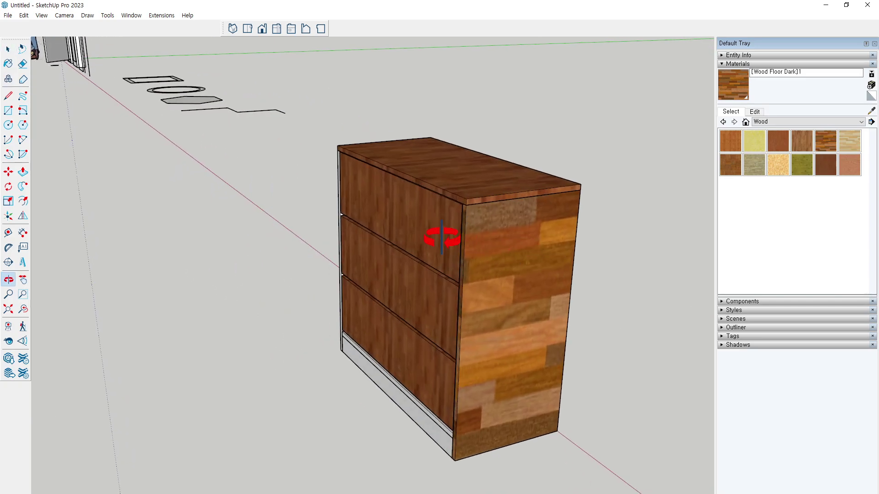
middle_click_drag(504, 298, 452, 263, "shift")
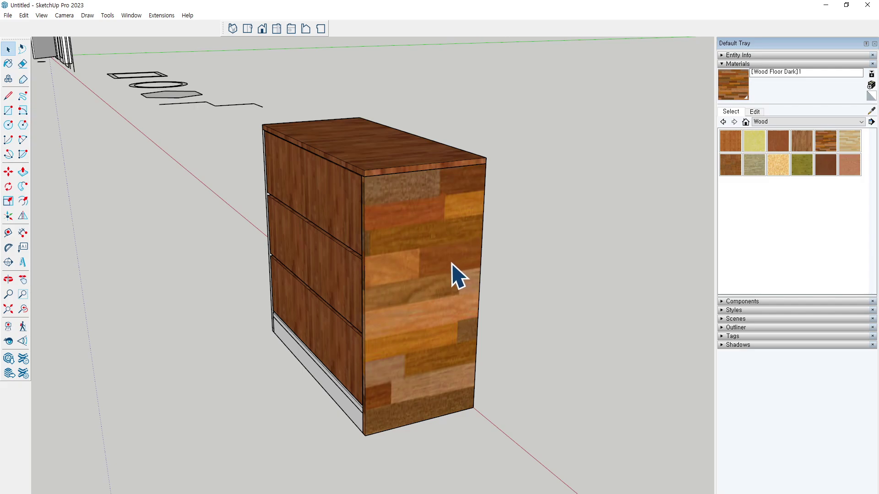
mouse_move(458, 274)
middle_mouse_down()
mouse_move(421, 284)
mouse_move(443, 300)
middle_mouse_up()
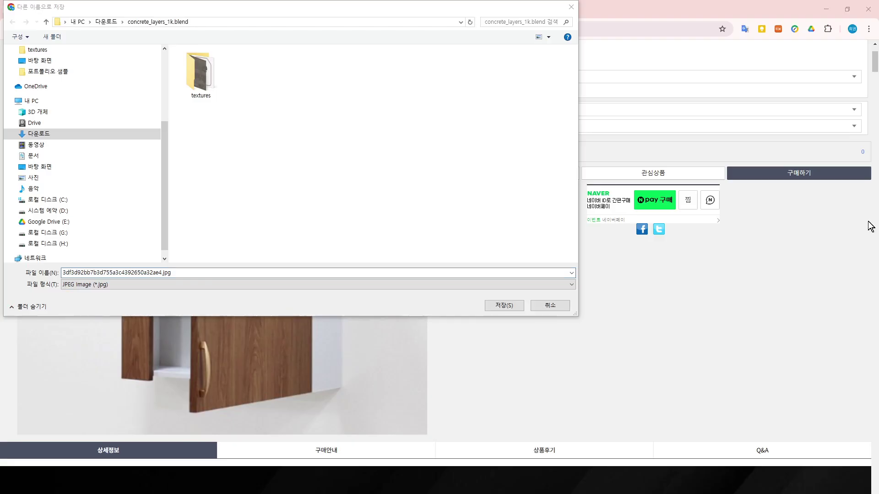
Save the wood-door cabinet product photo as a JPEG on the Desktop, then minimize Chrome.
left_click(566, 306)
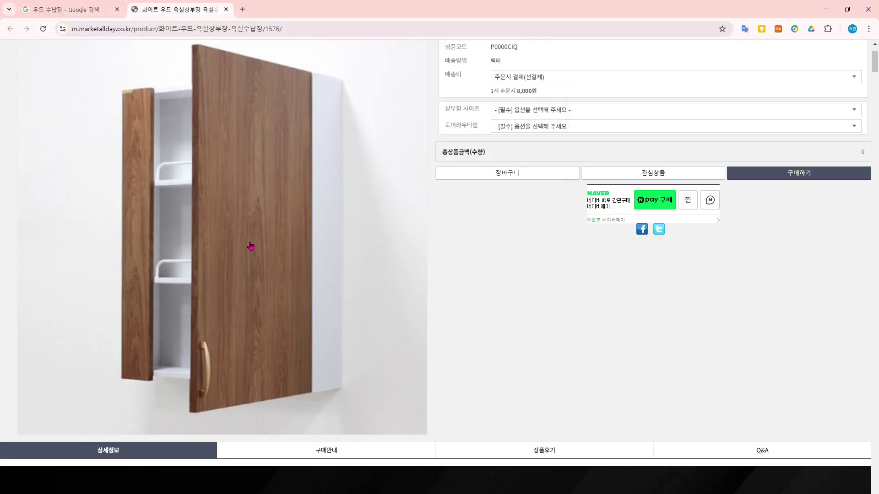
right_click(269, 209)
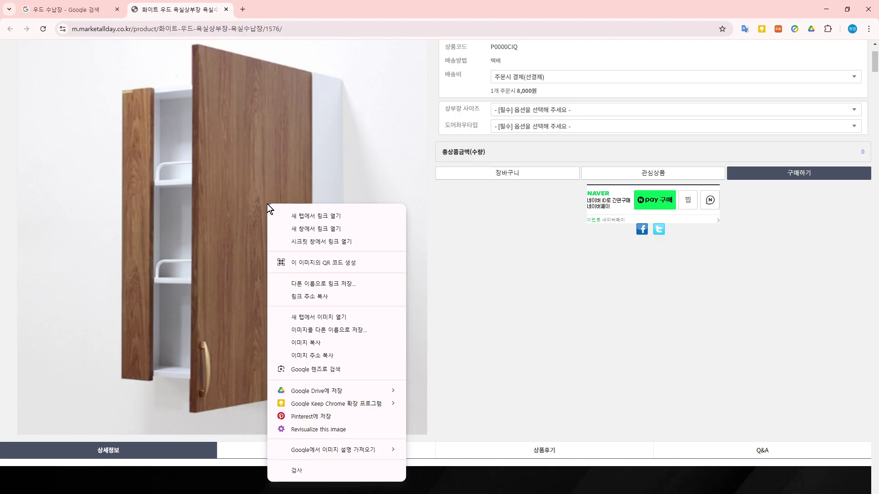
left_click(369, 326)
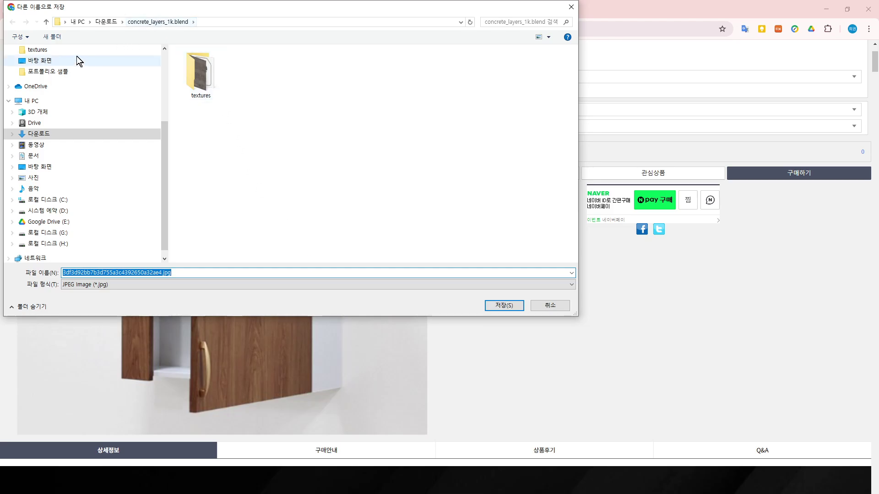
left_click(55, 60)
left_click(503, 306)
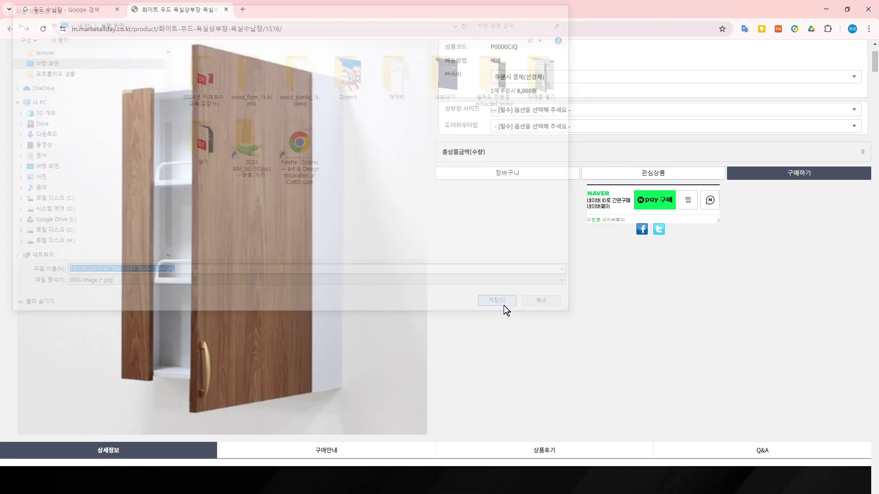
left_click(826, 12)
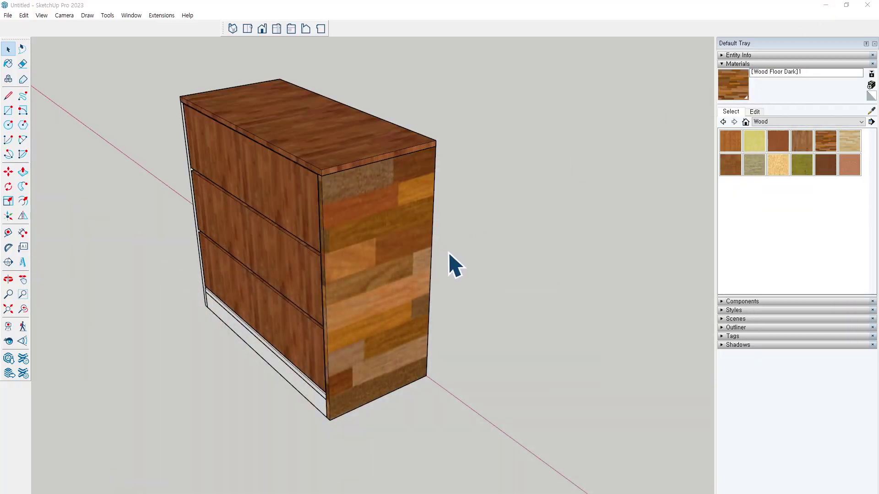
Create a new material using the Desktop's wood-door JPEG as its texture image.
double_click(383, 288)
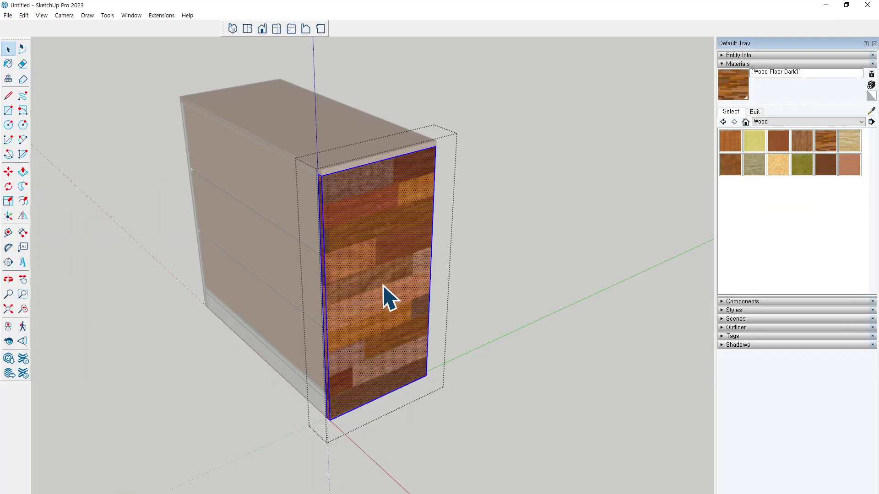
key("Escape")
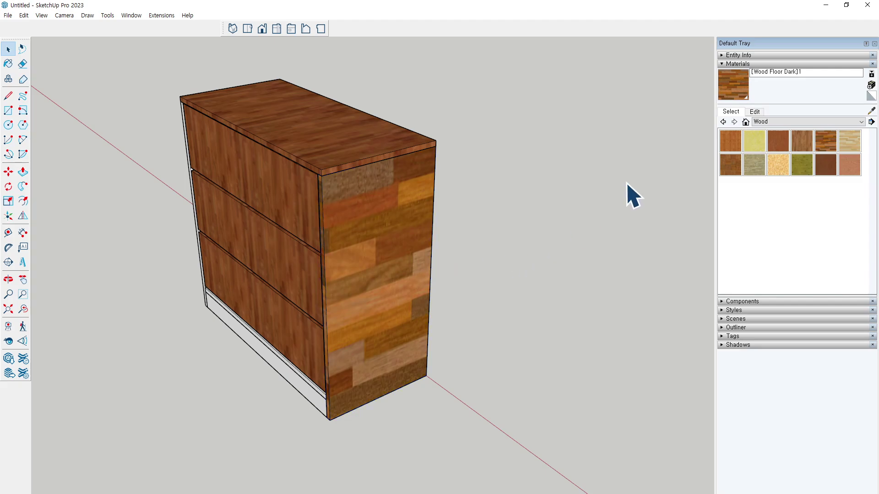
left_click(871, 86)
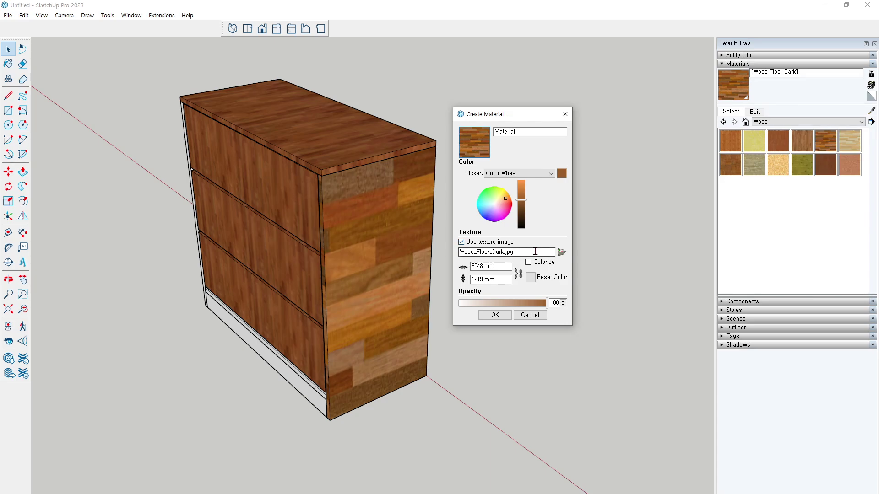
left_click(562, 252)
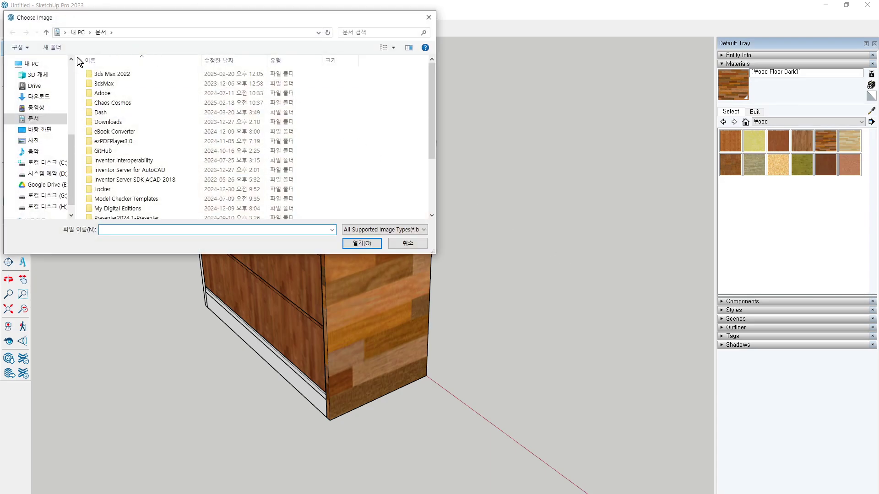
scroll(70, 92, "up", 5)
scroll(46, 110, "up", 5)
scroll(41, 119, "up", 2)
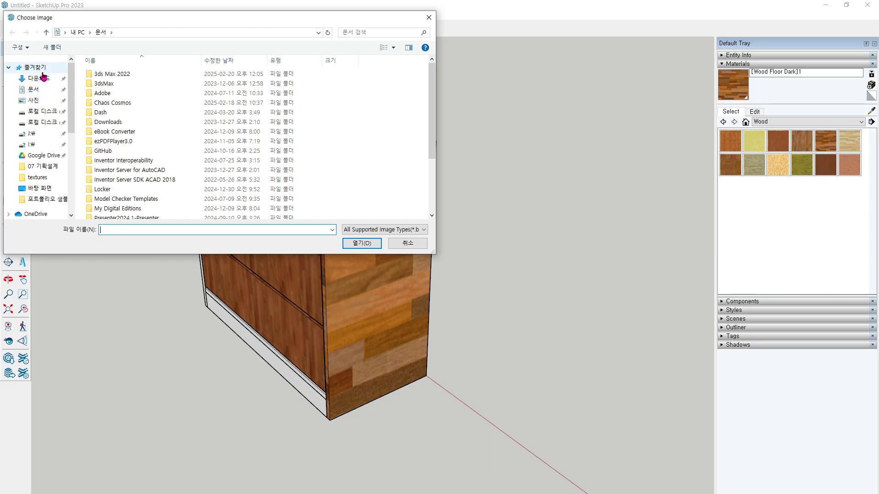
left_click(37, 189)
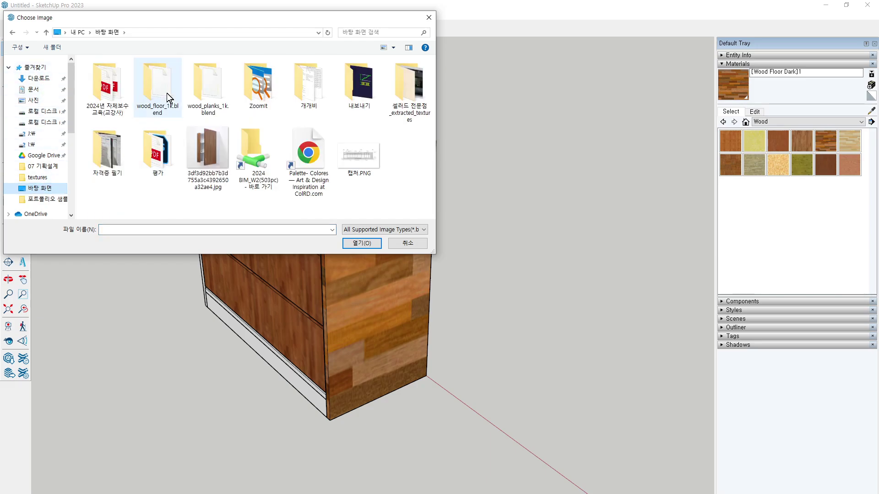
left_click(217, 162)
left_click(374, 246)
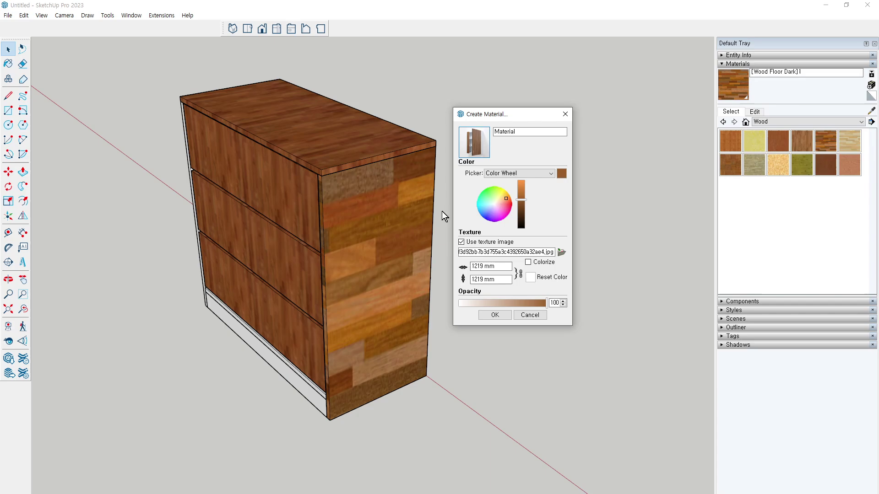
left_click(504, 317)
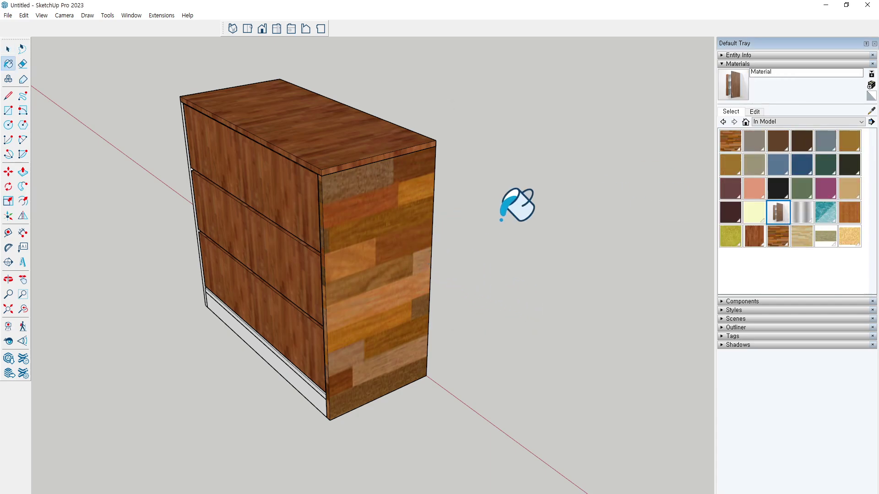
Paint the new door-photo material onto the chest's side panel group.
key("space")
double_click(382, 241)
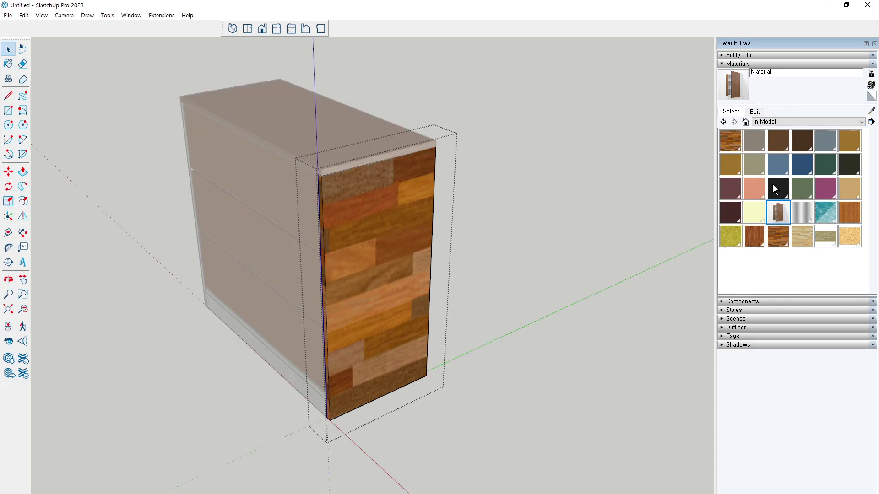
left_click(780, 213)
left_click(401, 206)
mouse_move(477, 245)
middle_mouse_down()
mouse_move(384, 206)
mouse_move(391, 194)
middle_mouse_up()
key("space")
Put the side panel's door-photo texture into Position mode.
right_click(369, 207)
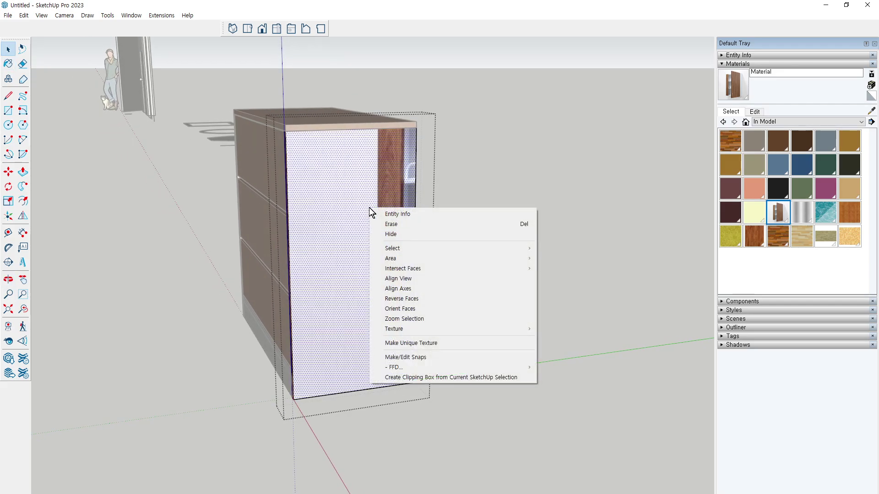
mouse_move(394, 329)
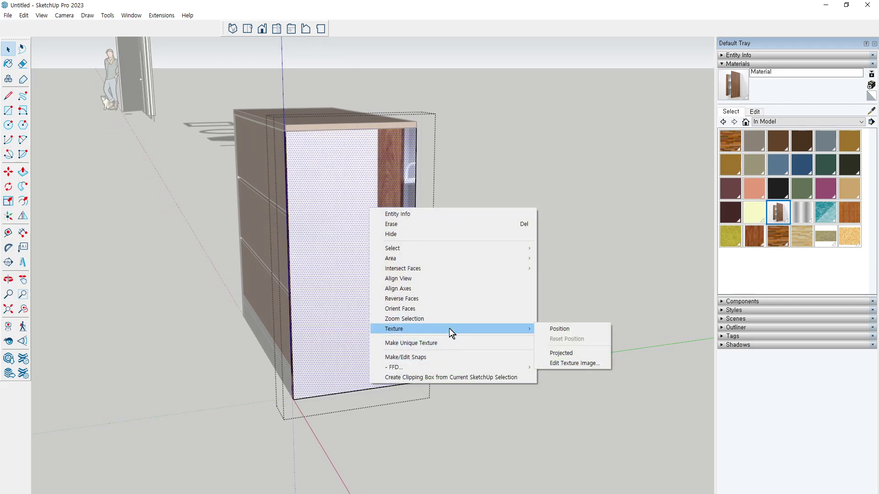
left_click(592, 329)
scroll(414, 308, "down", 2)
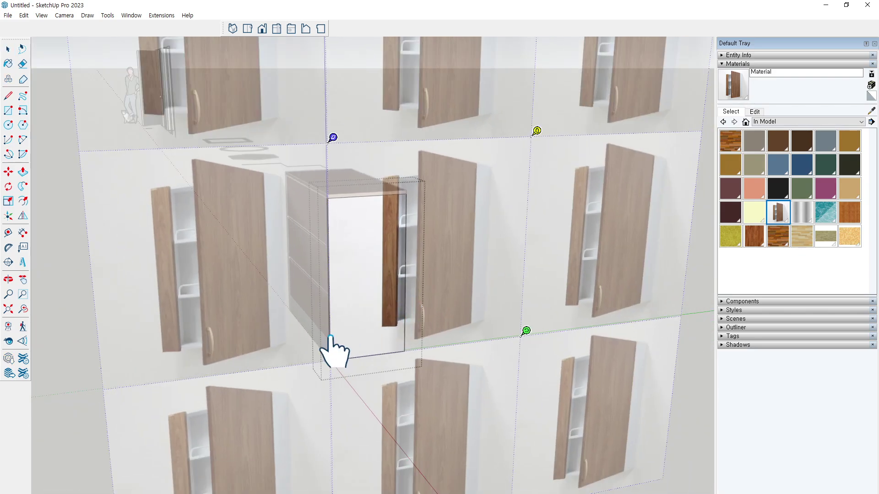
scroll(334, 353, "up", 1)
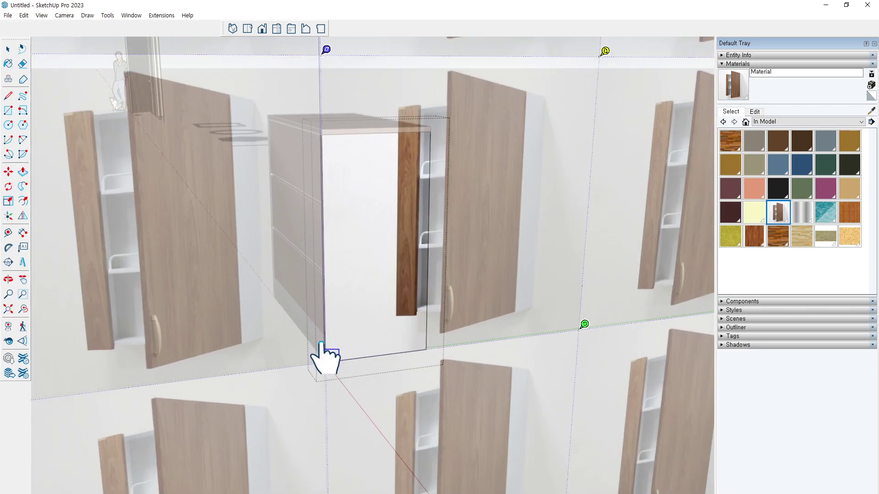
scroll(472, 336, "up", 1)
scroll(466, 322, "up", 1)
scroll(446, 320, "up", 1)
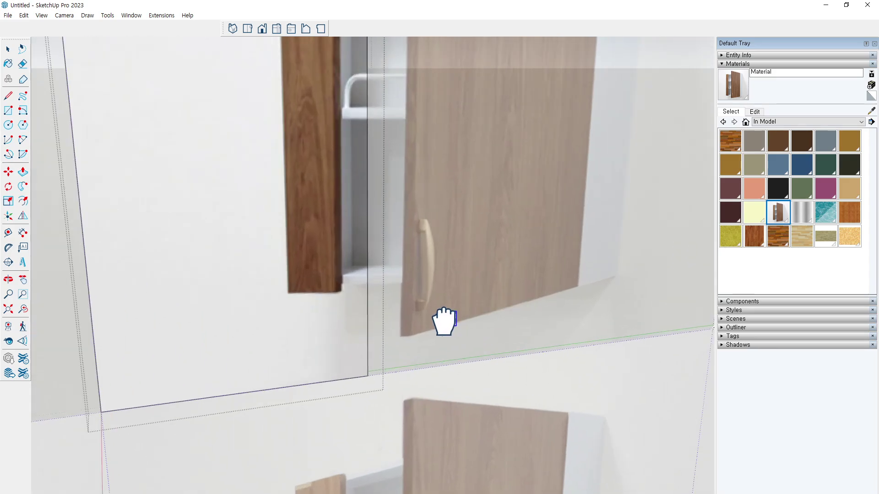
scroll(406, 314, "down", 2)
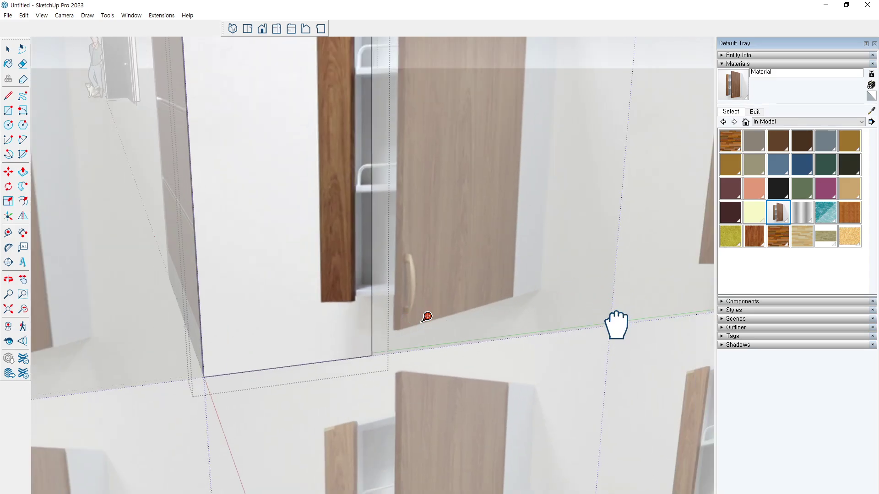
scroll(523, 291, "up", 1)
scroll(539, 294, "up", 1)
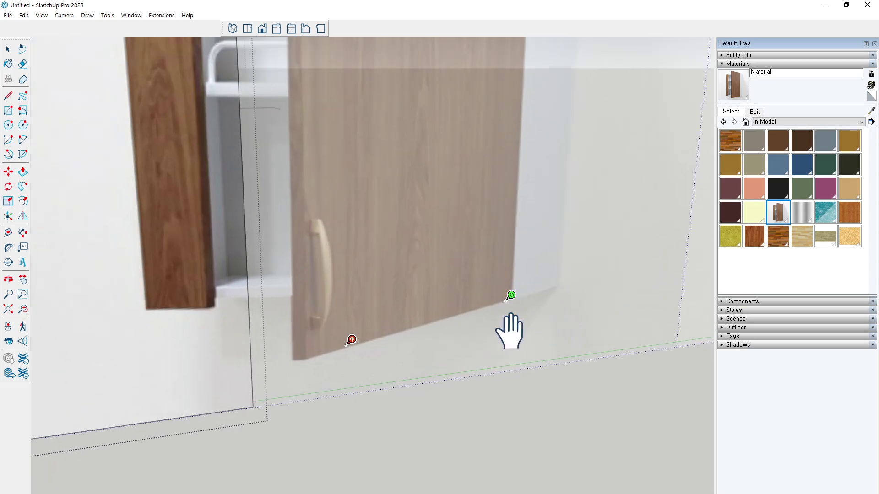
scroll(502, 323, "down", 1)
scroll(471, 314, "down", 1)
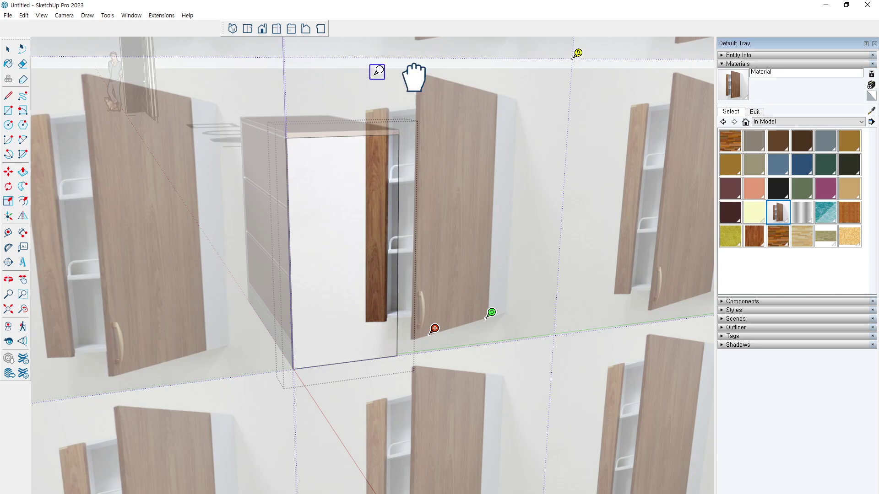
scroll(416, 78, "up", 1)
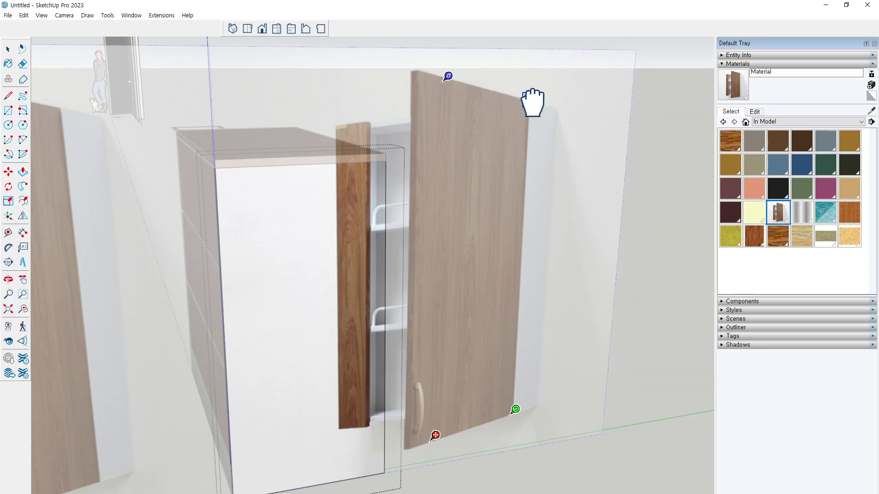
scroll(481, 195, "down", 1)
scroll(478, 257, "down", 1)
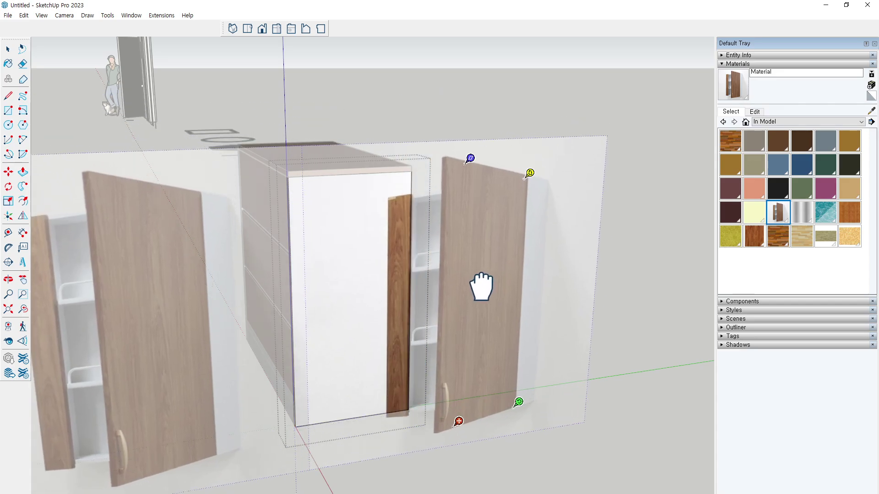
scroll(458, 288, "down", 2)
scroll(361, 281, "up", 1)
scroll(334, 421, "up", 2)
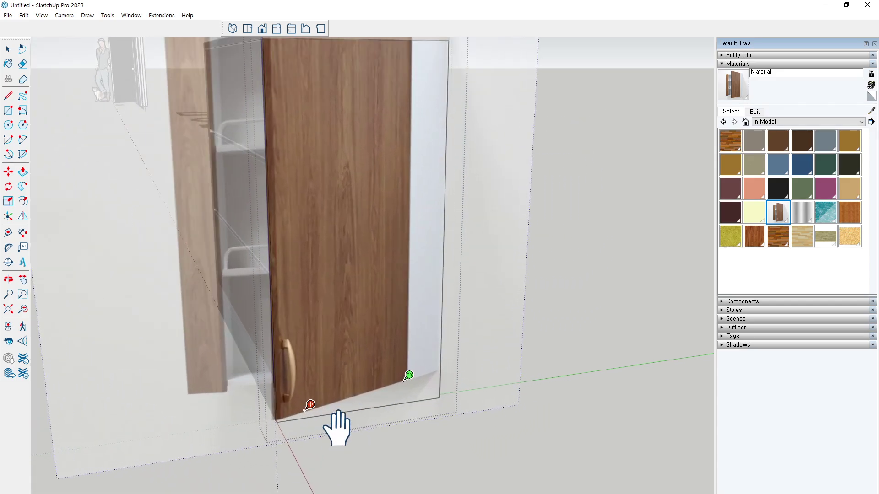
scroll(325, 412, "up", 1)
Slide the door texture left and down, then stretch and reshape it across the panel.
left_click_drag(317, 406, 275, 423)
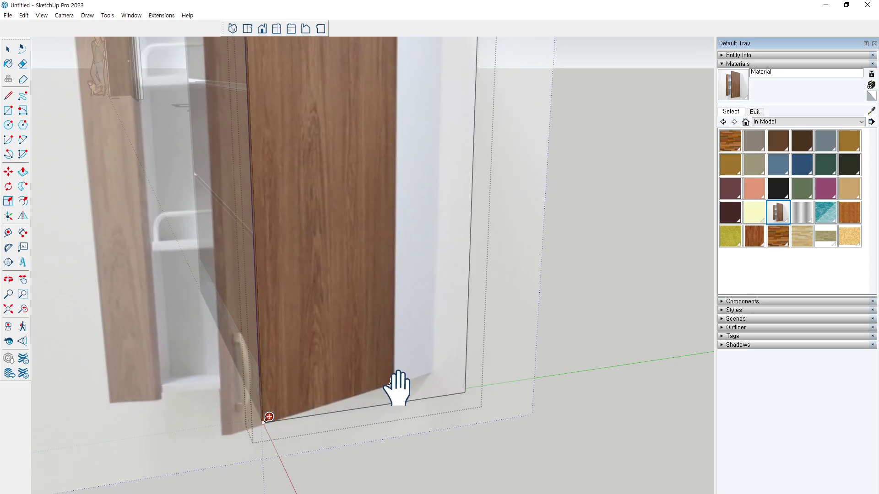
left_click_drag(393, 383, 469, 387)
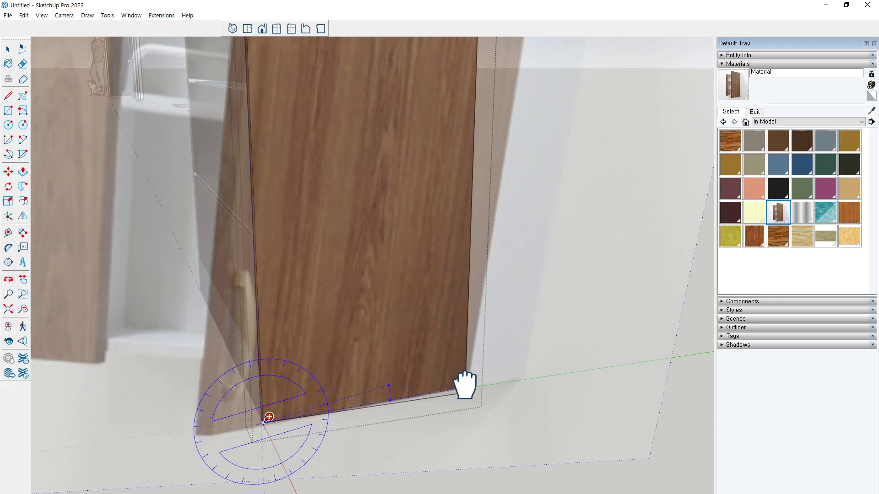
scroll(430, 412, "down", 3)
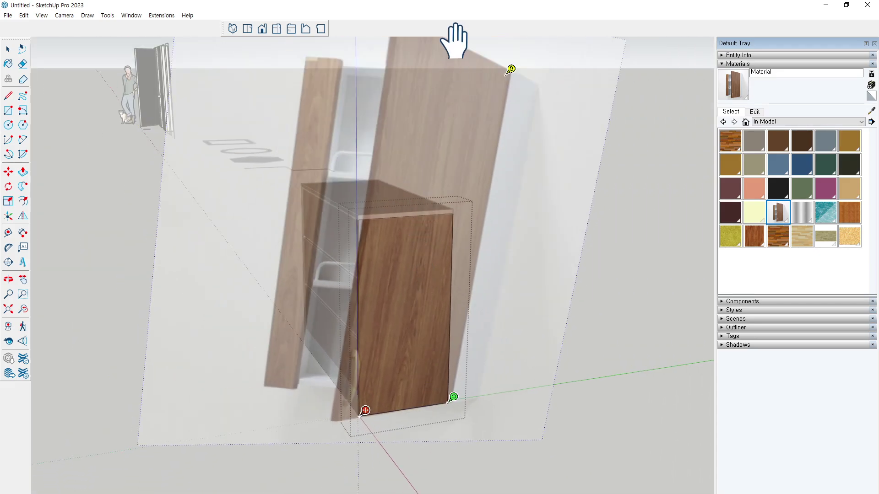
scroll(406, 252, "down", 2)
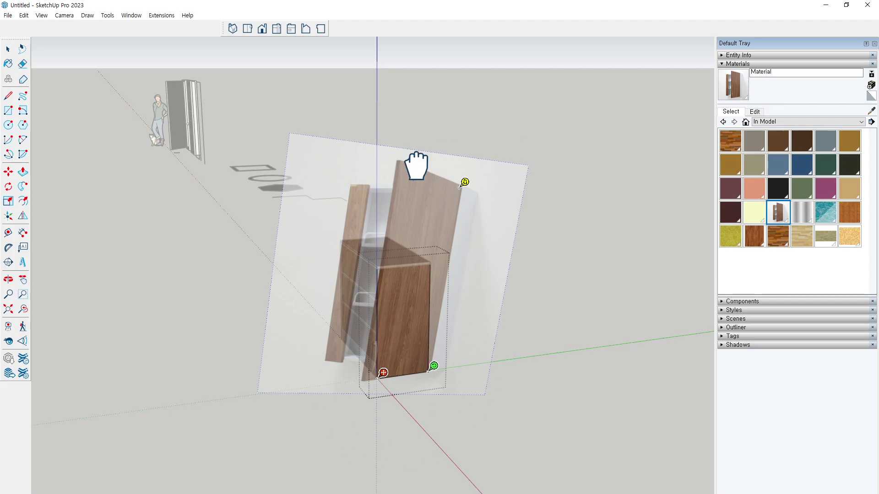
left_click_drag(416, 165, 374, 247)
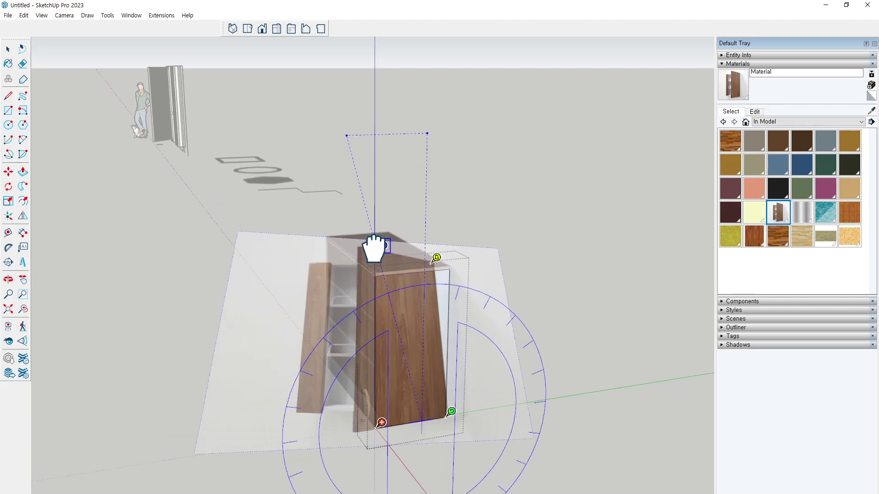
Align the door texture to the panel's top corner and commit the positioning.
scroll(374, 247, "up", 3)
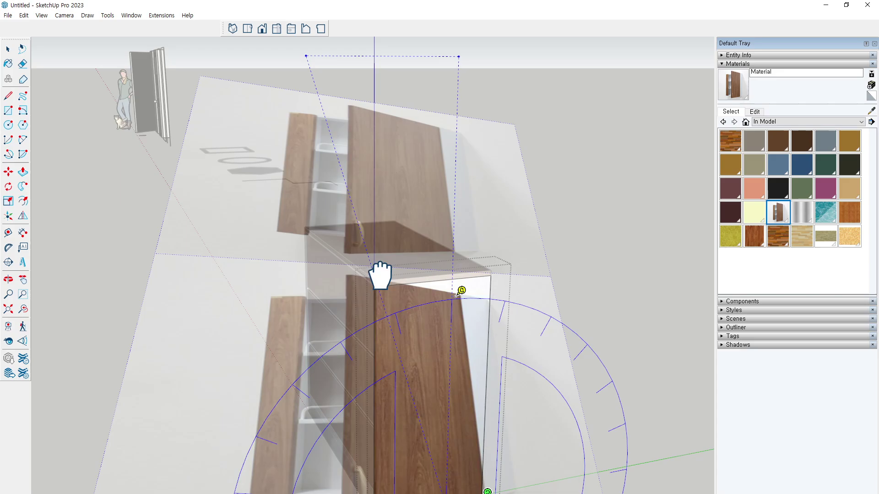
middle_click_drag(380, 275, 380, 280, "shift")
left_click_drag(380, 279, 378, 275)
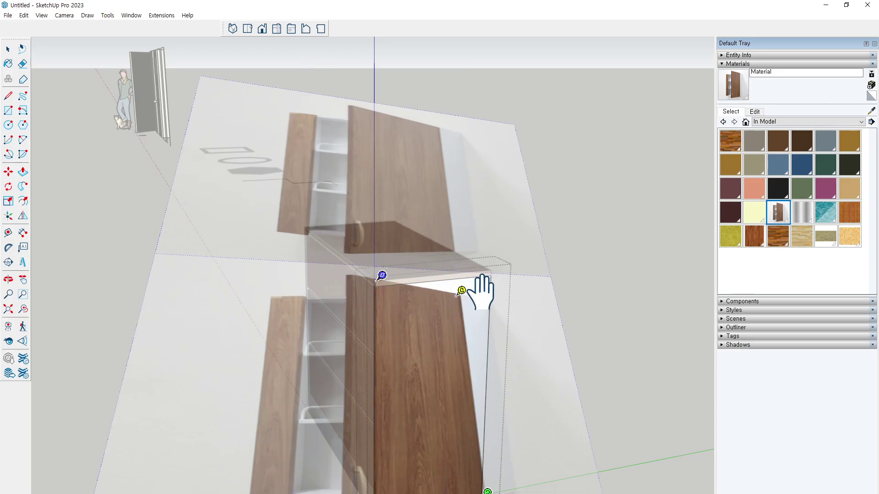
left_click_drag(457, 289, 486, 277)
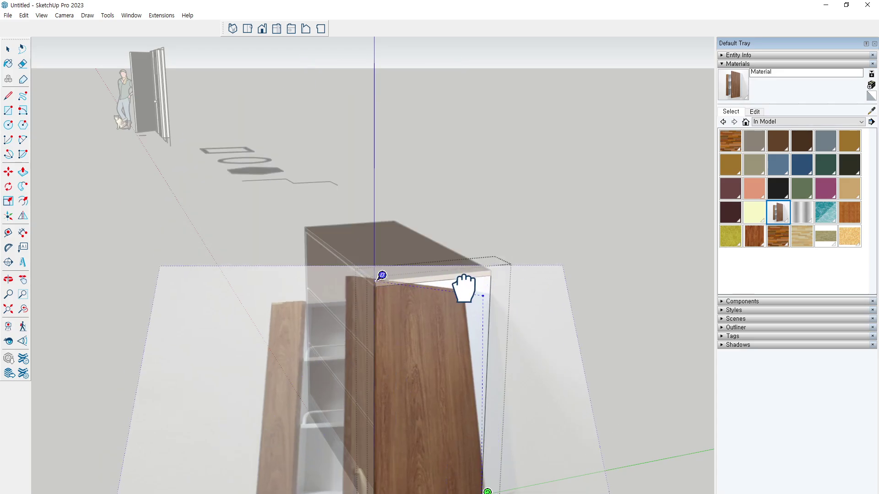
left_click(486, 276)
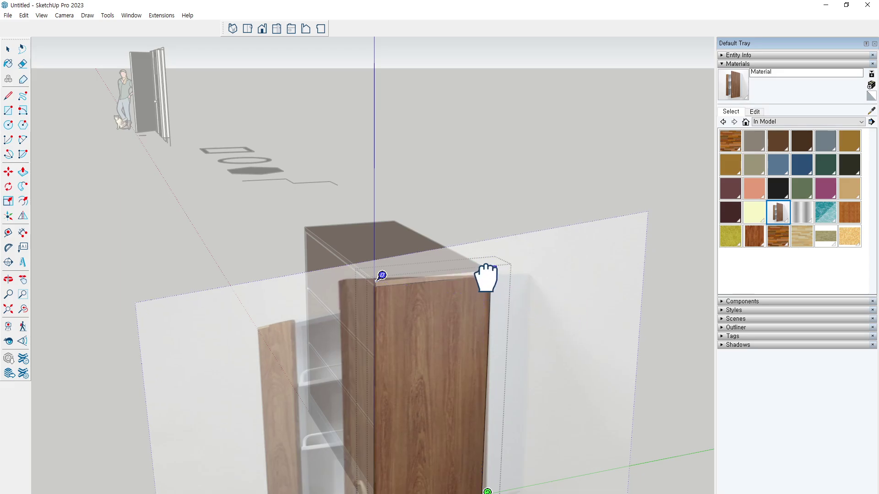
left_click(535, 300)
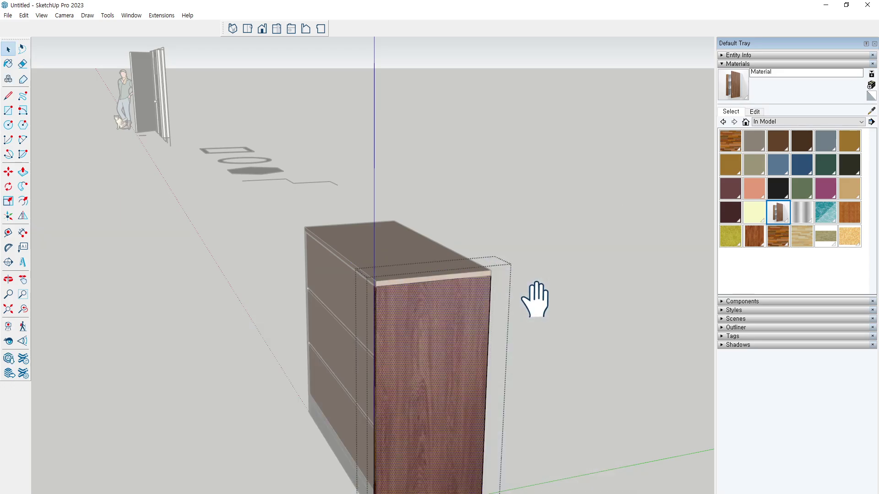
Orbit to a lower frontal view of the finished small chest.
left_click(546, 310)
mouse_move(545, 310)
middle_mouse_down()
mouse_move(542, 300)
mouse_move(480, 314)
middle_mouse_up()
scroll(451, 255, "up", 3)
scroll(531, 283, "up", 2)
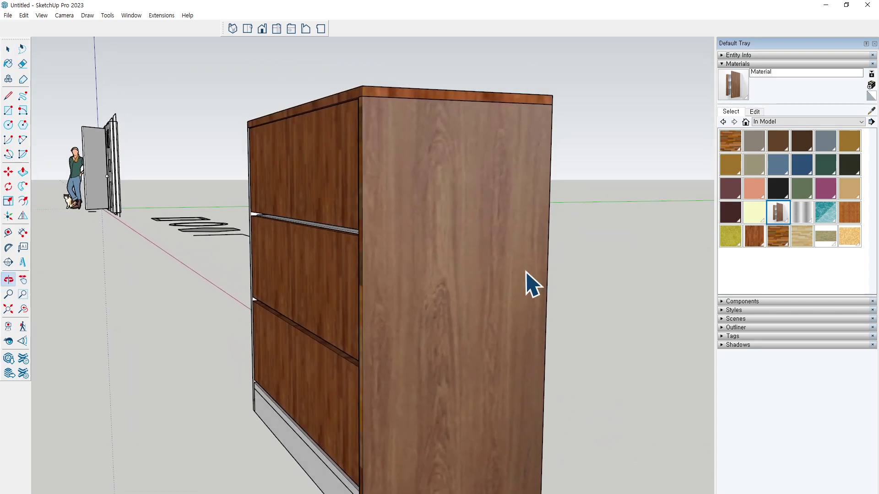
key("space")
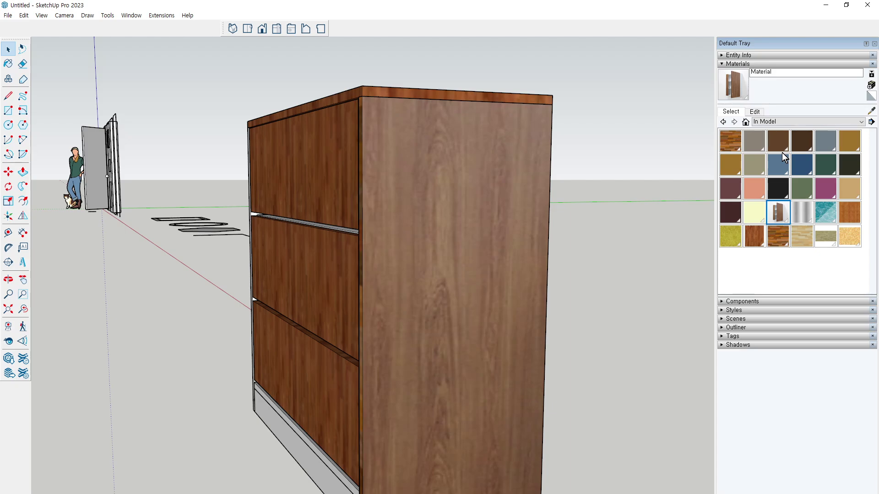
Orbit around the chest to bring the two tall white chests into view.
scroll(334, 186, "down", 3)
middle_click_drag(398, 212, 452, 264)
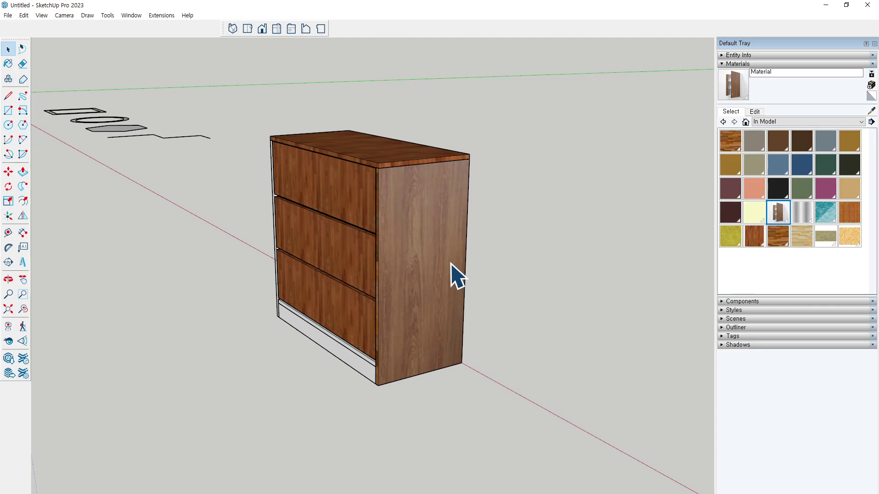
scroll(419, 232, "up", 2)
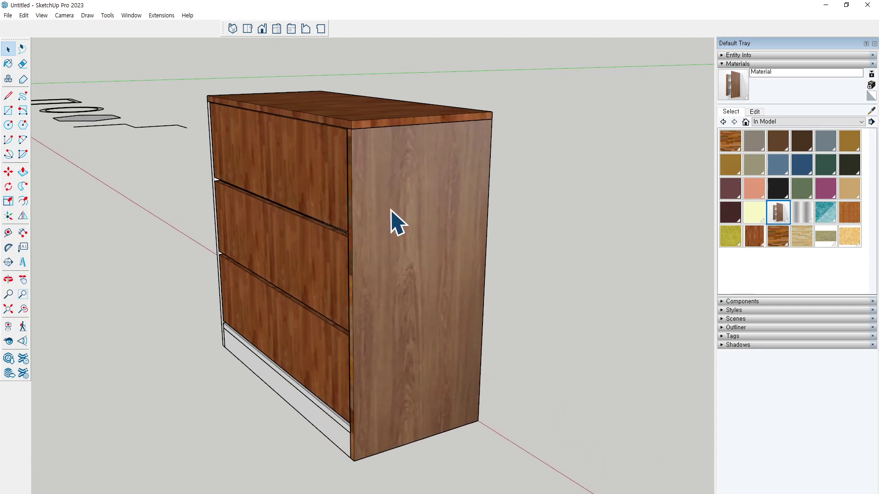
middle_click_drag(528, 296, 535, 307)
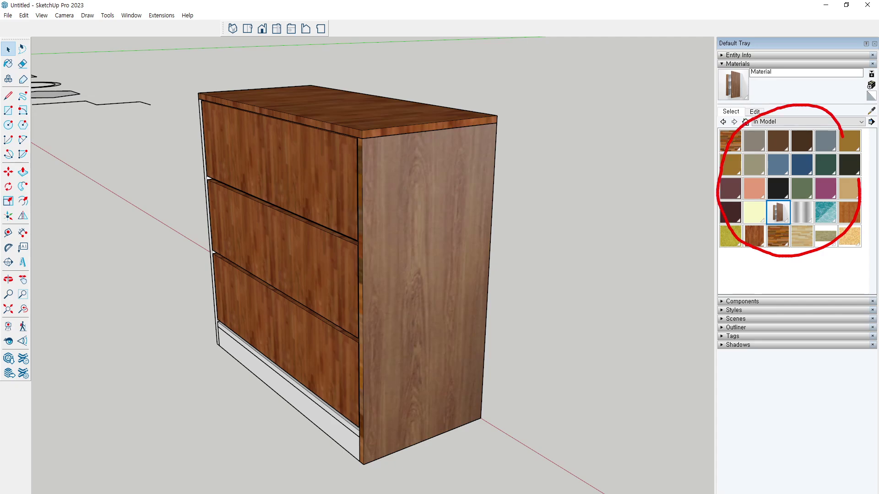
key("Escape")
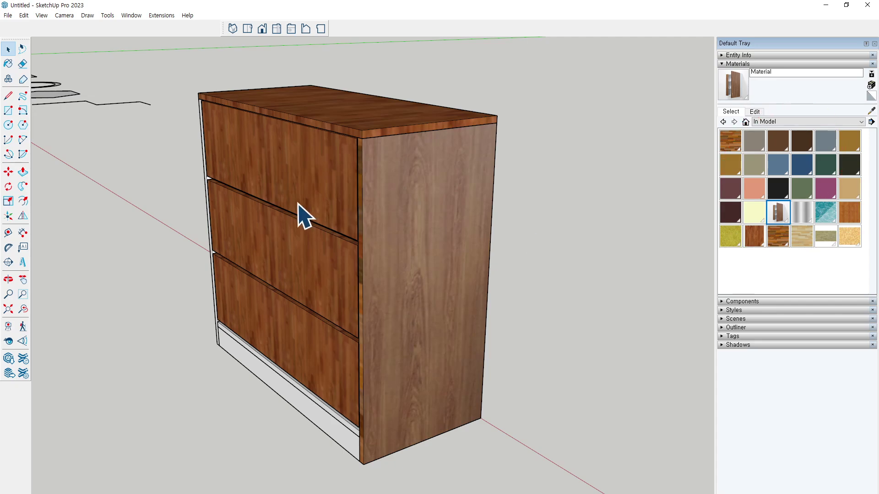
middle_click_drag(550, 233, 572, 263)
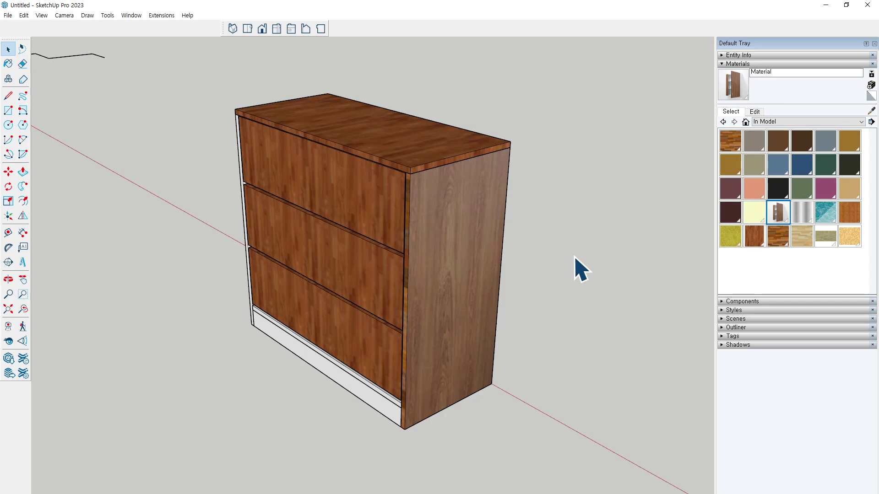
middle_click_drag(568, 247, 502, 252)
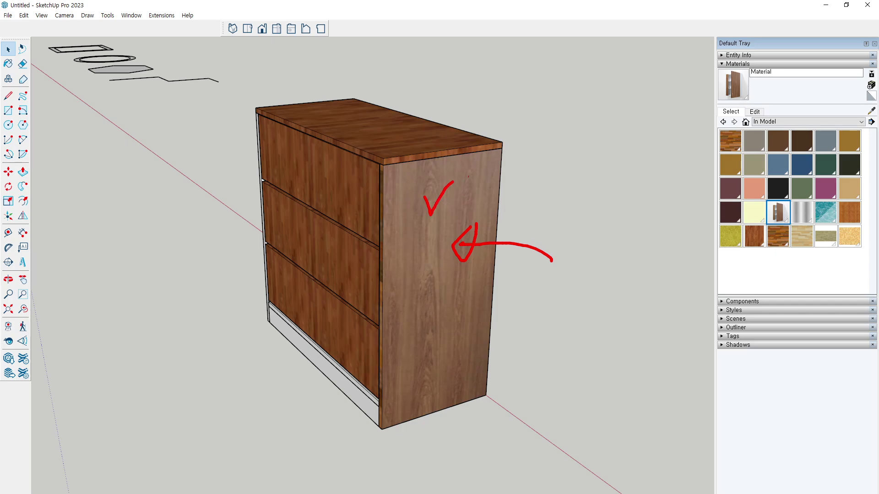
middle_click_drag(583, 225, 493, 228)
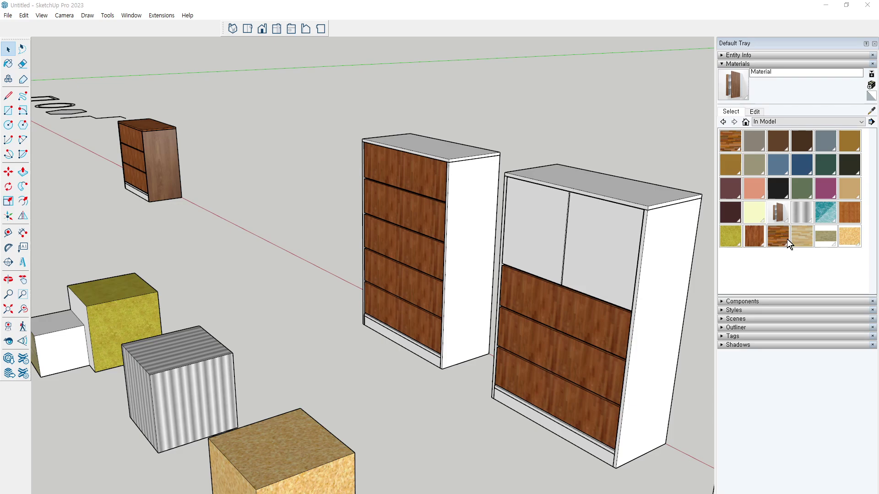
Paint the left and right chests' white sides and tops with the Wood Floor material.
left_click(778, 235)
left_click(484, 185)
left_click(464, 149)
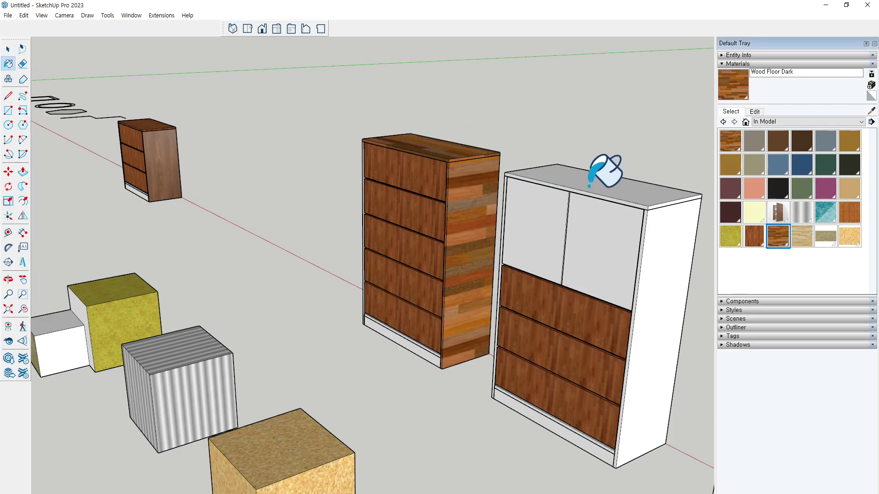
left_click(600, 179)
left_click(754, 235)
left_click(474, 196)
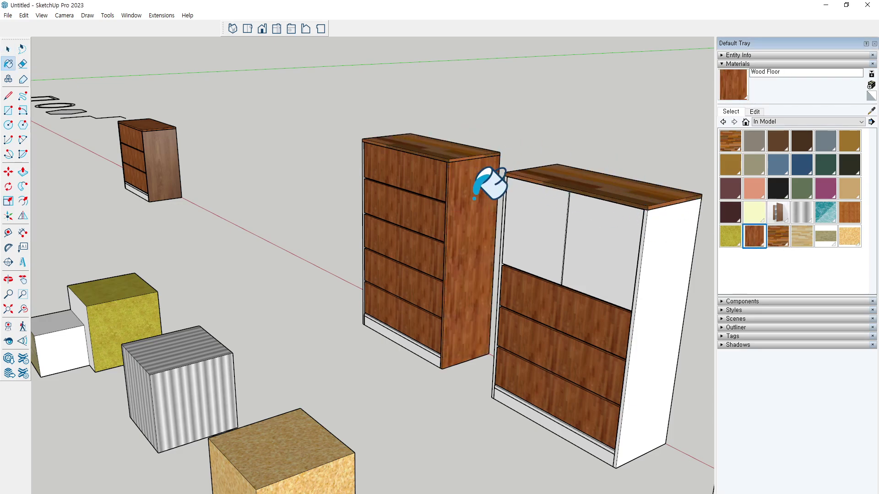
left_click(560, 186)
left_click(446, 158)
Paint the right chest's two doors, side, left edge and base strips with Wood Floor.
left_click(584, 282)
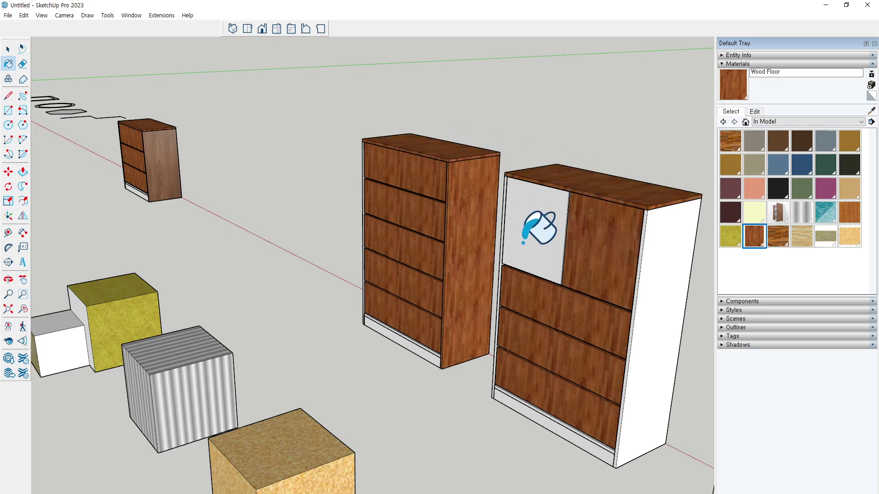
left_click(523, 243)
left_click(645, 274)
middle_click_drag(533, 253, 558, 396)
left_click(535, 373)
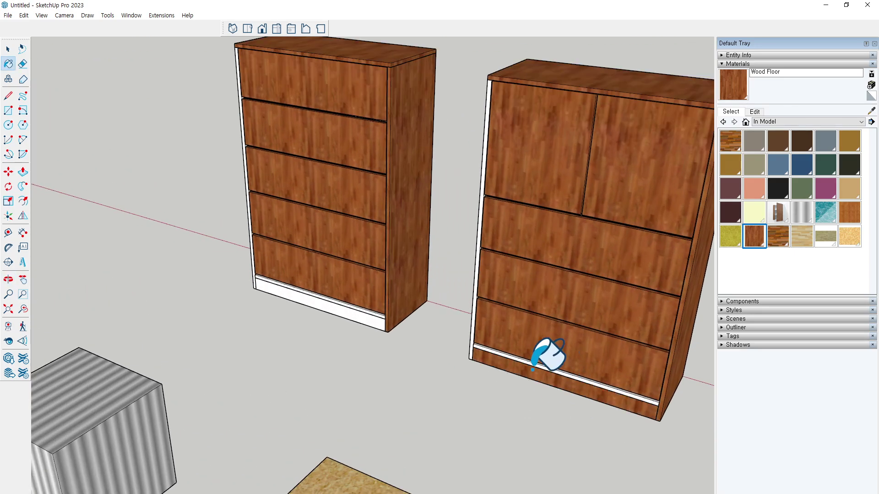
left_click(481, 350)
left_click(475, 320)
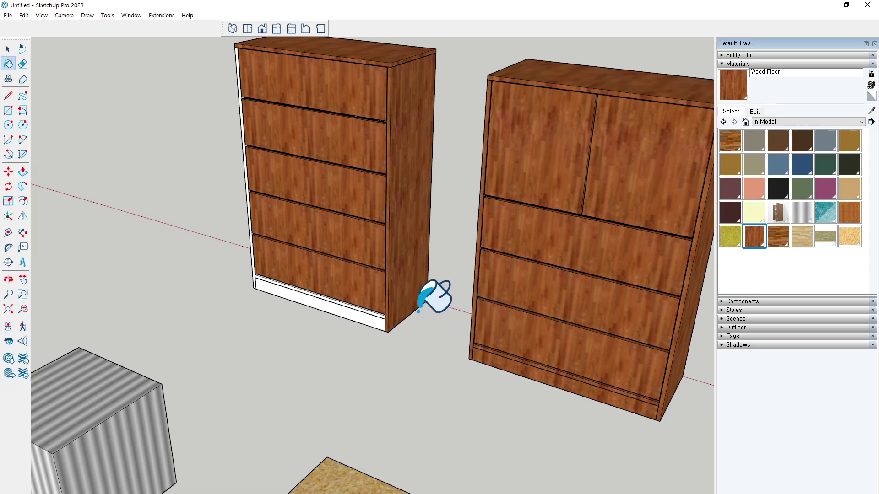
Paint the third chest's top, sides and base, plus the left chest's base strip, with Wood Floor.
scroll(432, 294, "down", 3)
mouse_move(432, 294)
middle_mouse_down()
mouse_move(693, 275)
mouse_move(687, 261)
middle_mouse_up()
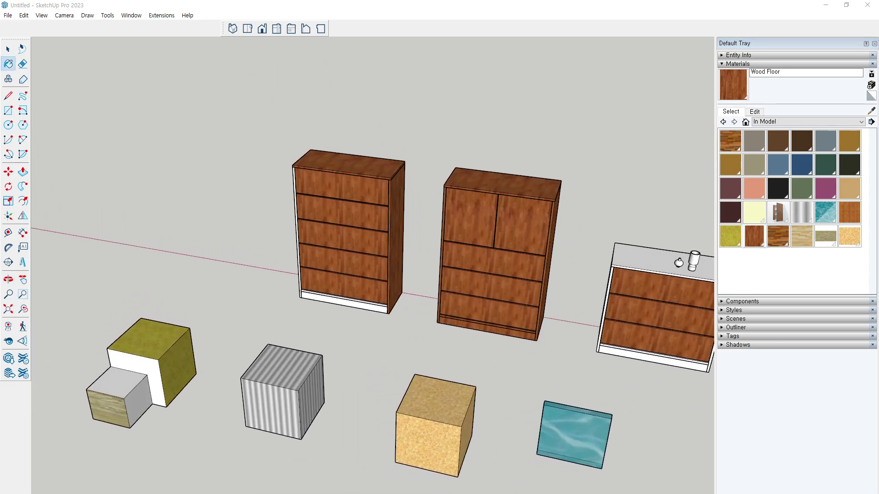
scroll(609, 215, "up", 3)
scroll(600, 227, "up", 2)
left_click(595, 234)
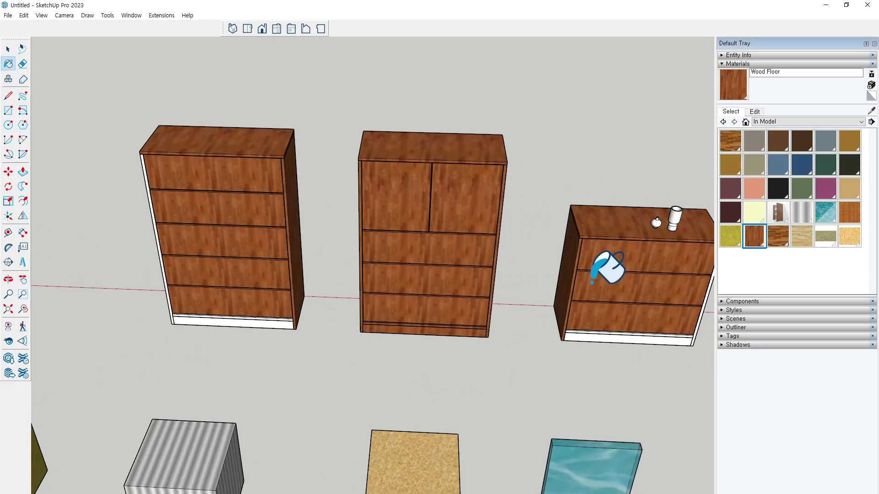
left_click(590, 340)
middle_click_drag(631, 345, 232, 326)
scroll(231, 326, "up", 3)
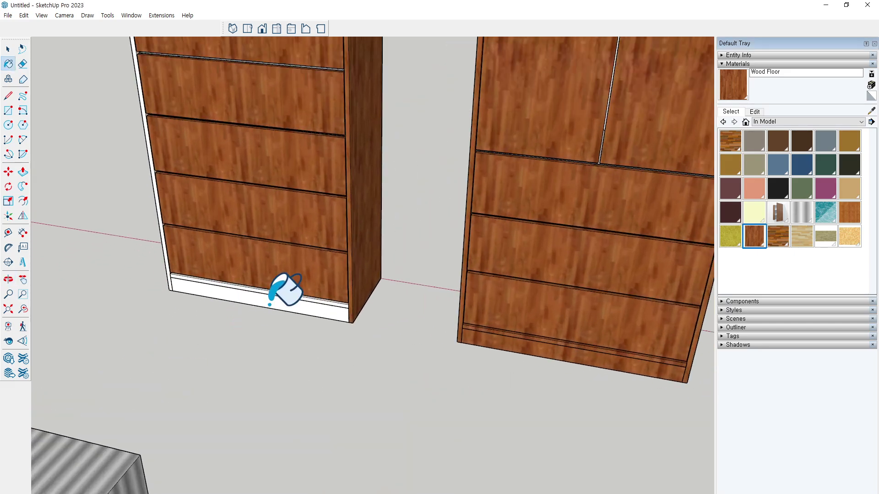
left_click(272, 304)
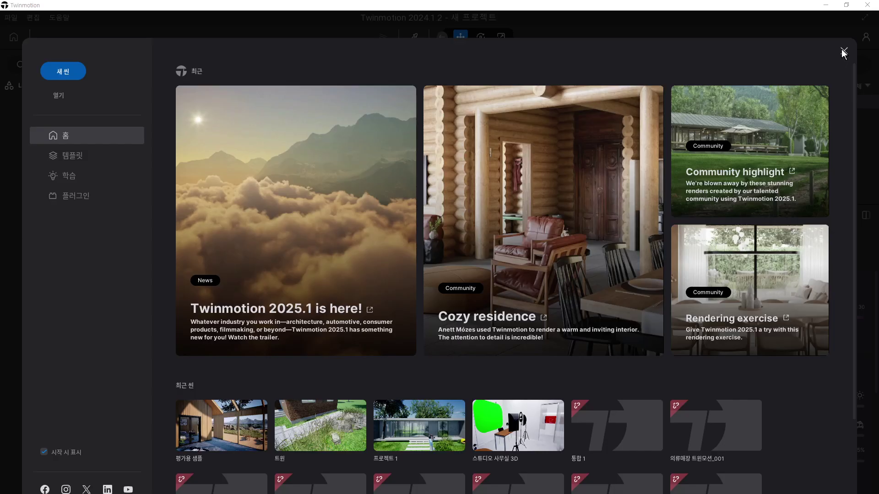
Close the Twinmotion start screen and orbit to face the default platform and sphere.
left_click(843, 50)
left_click(843, 50)
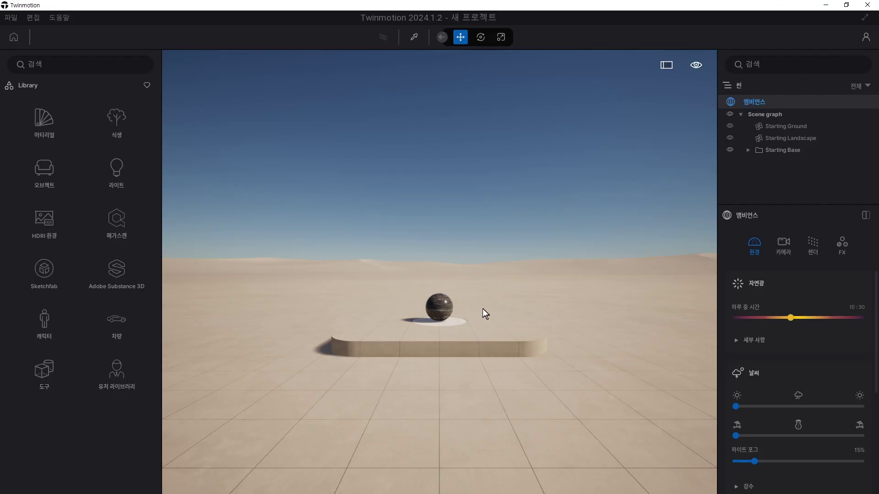
left_click_drag(457, 226, 394, 238)
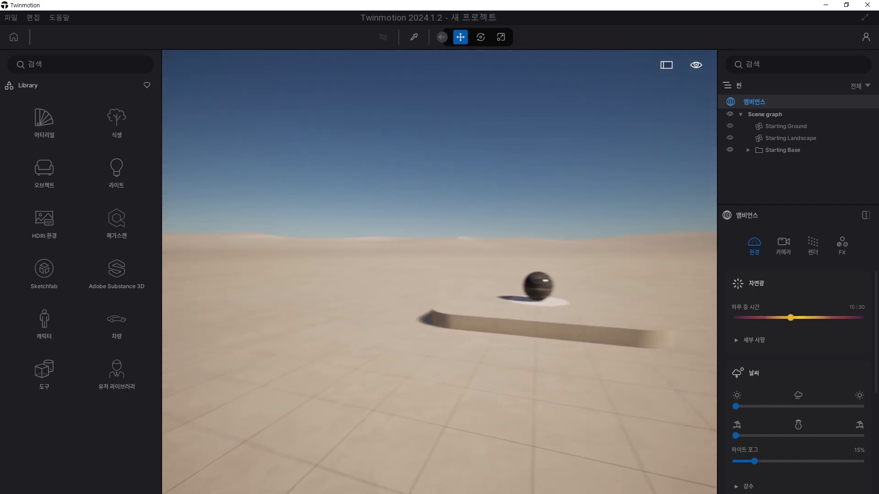
left_click_drag(457, 226, 459, 231)
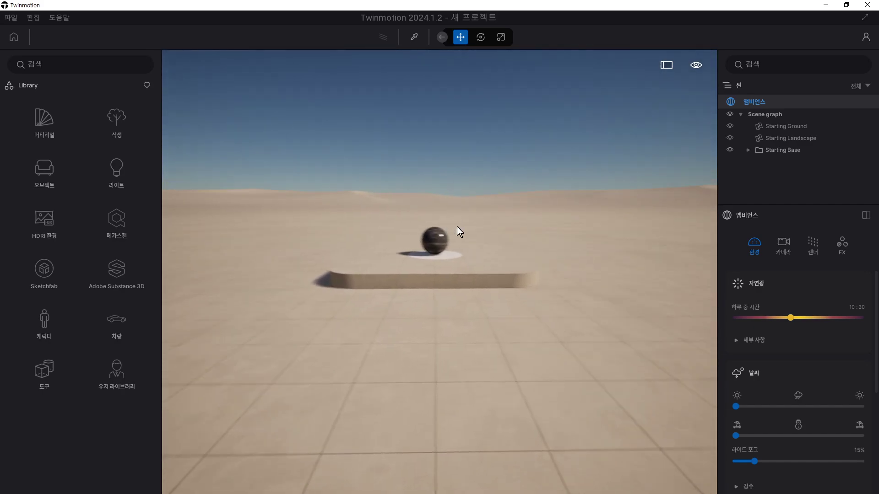
Look around the default desert scene and move the camera in close to the sphere.
left_click_drag(373, 173, 357, 156)
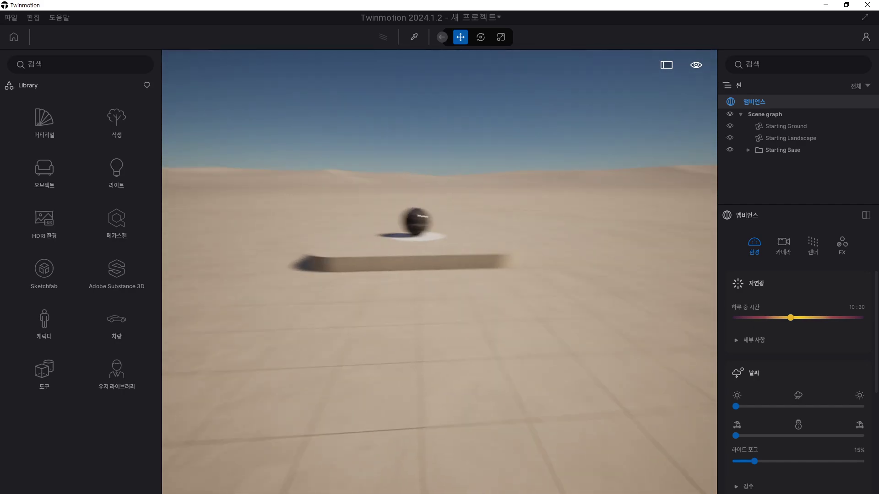
mouse_move(440, 275)
left_mouse_down()
mouse_move(513, 274)
mouse_move(439, 274)
left_mouse_up()
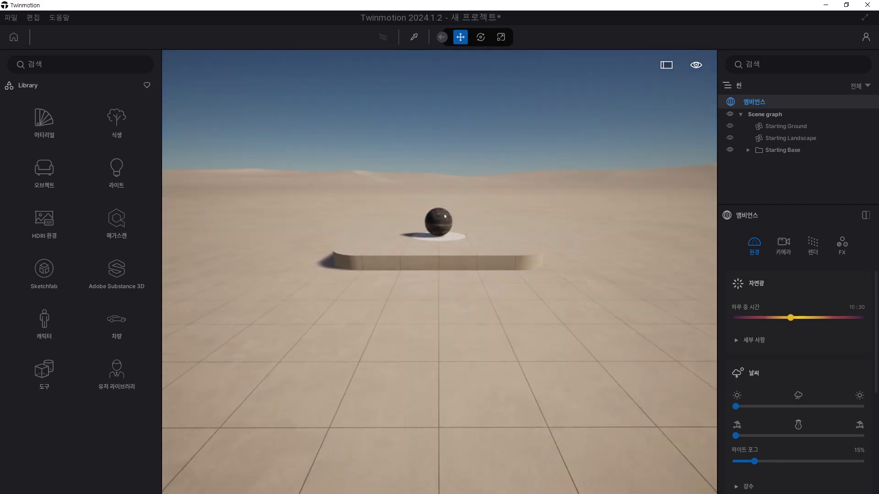
left_click_drag(439, 275, 513, 275)
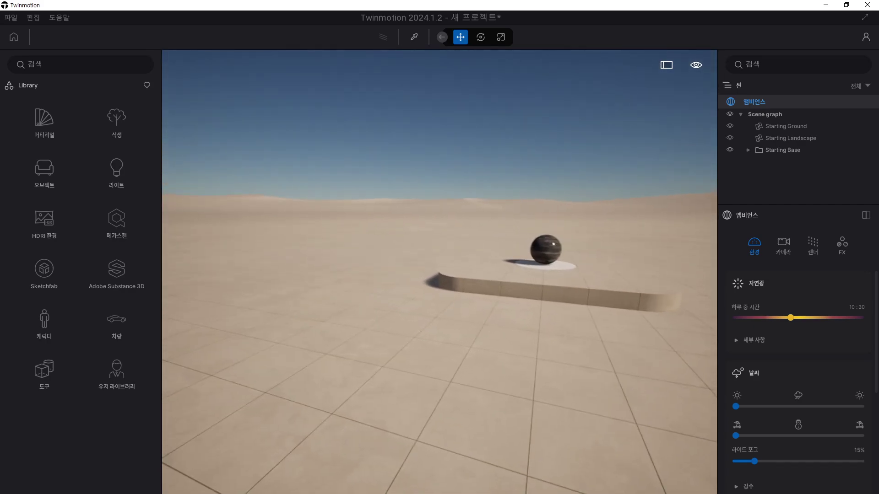
left_click_drag(440, 219, 343, 219)
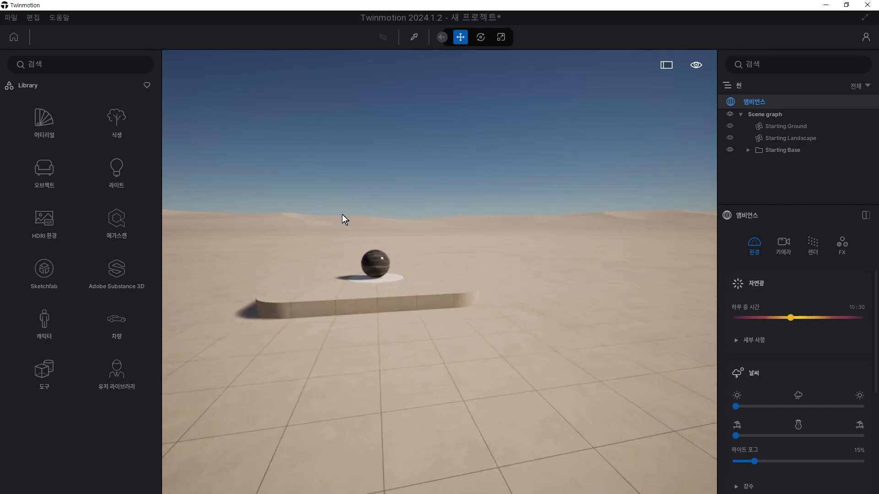
mouse_move(412, 274)
left_mouse_down()
mouse_move(490, 275)
mouse_move(412, 275)
mouse_move(449, 274)
left_mouse_up()
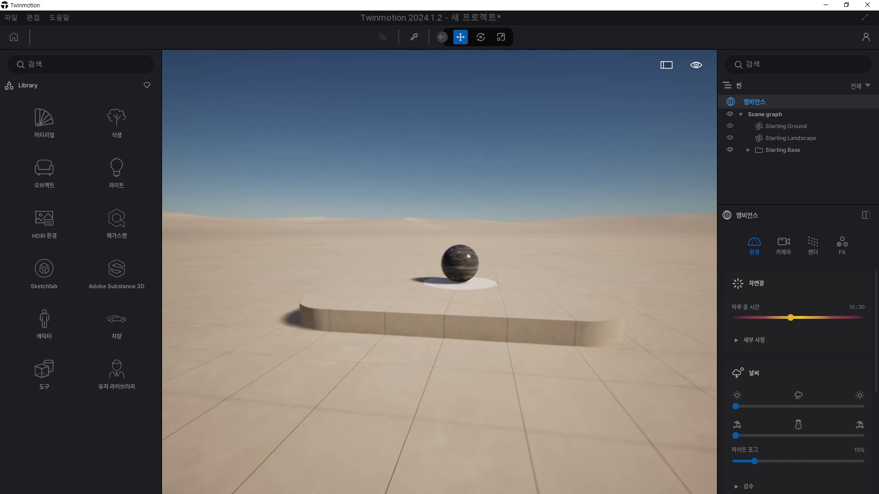
left_click_drag(439, 275, 445, 275)
mouse_move(366, 245)
left_mouse_down()
mouse_move(383, 255)
mouse_move(382, 238)
left_mouse_up()
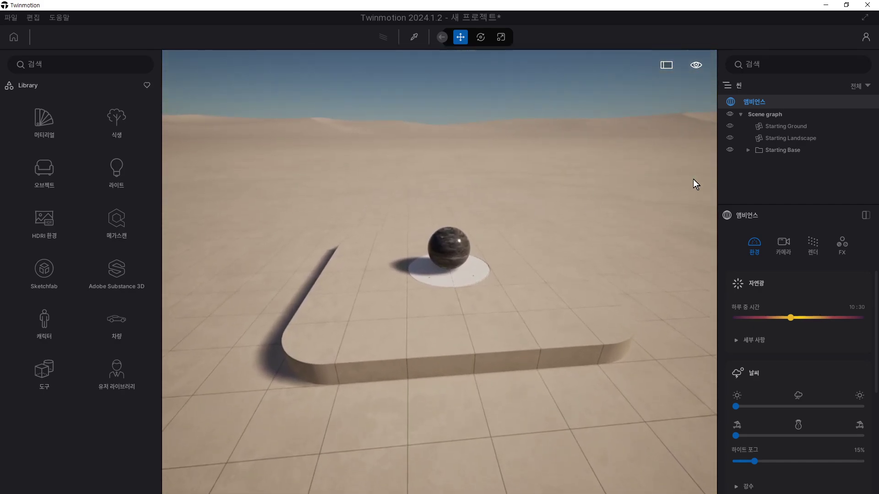
Delete the sample sphere, white disc and platform from the scene.
left_click(457, 246)
key("Delete")
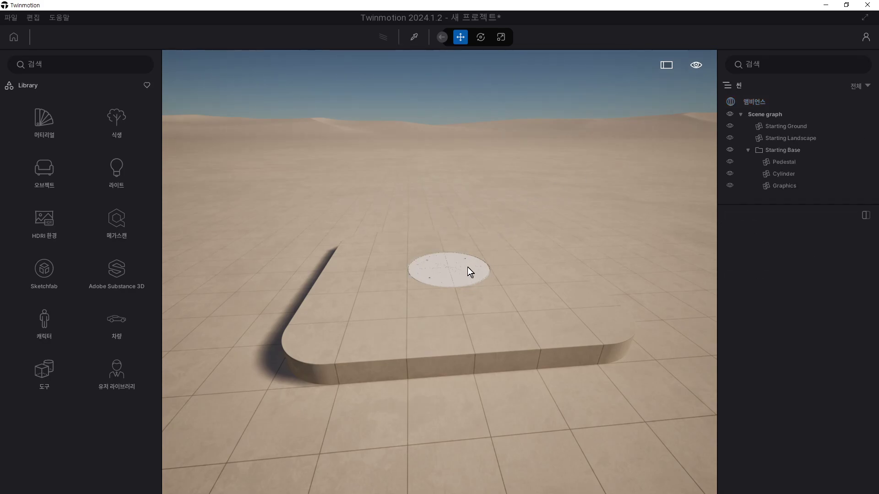
left_click(468, 267)
key("Delete")
left_click(515, 274)
key("Delete")
Inspect the Starting Ground, adjust the camera tilt, and bring up the import dock.
left_click(440, 278)
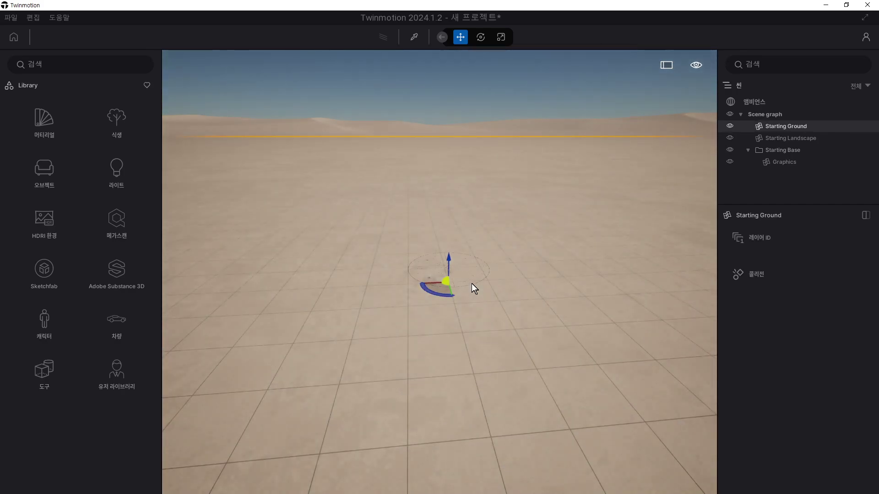
left_click(425, 74)
left_click_drag(562, 208, 564, 220)
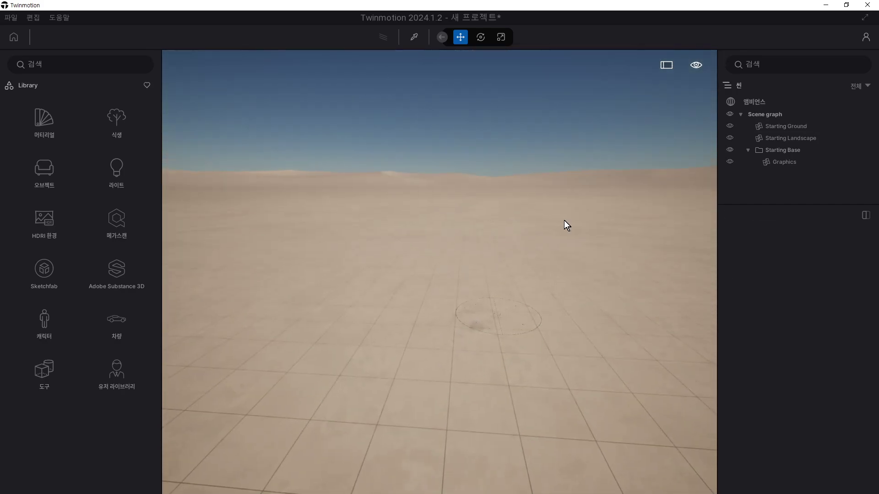
left_click_drag(659, 229, 664, 250)
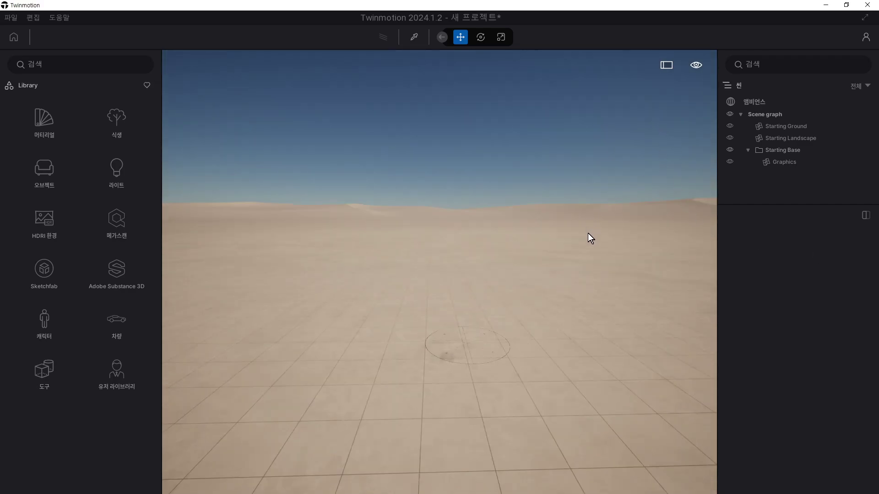
left_click_drag(588, 232, 496, 92)
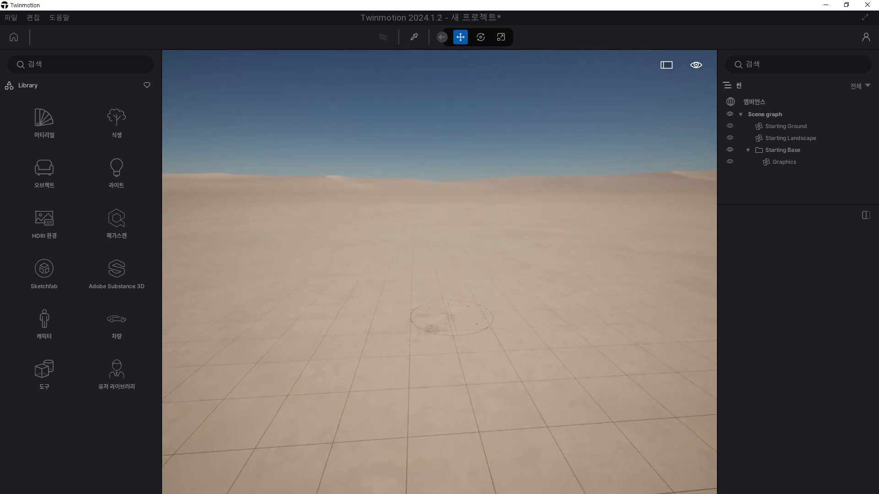
left_click(361, 479)
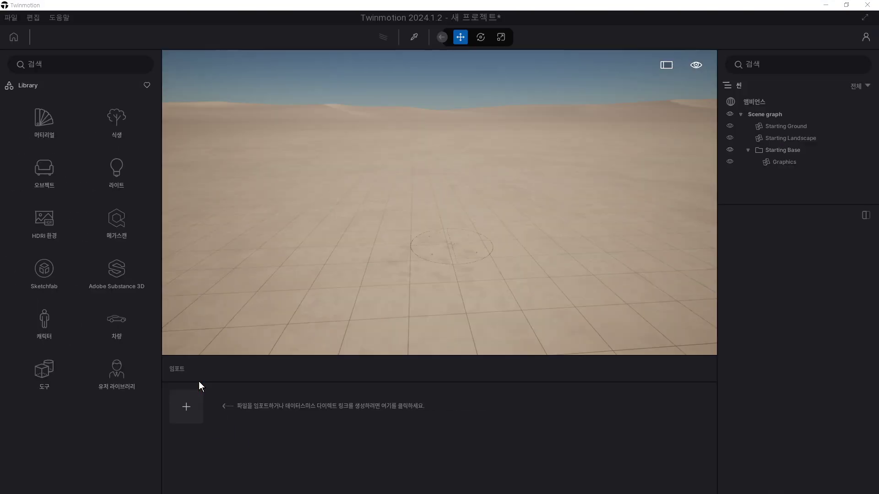
Import 샘플가구.skp from the desktop as geometry with the default import options.
left_click(192, 405)
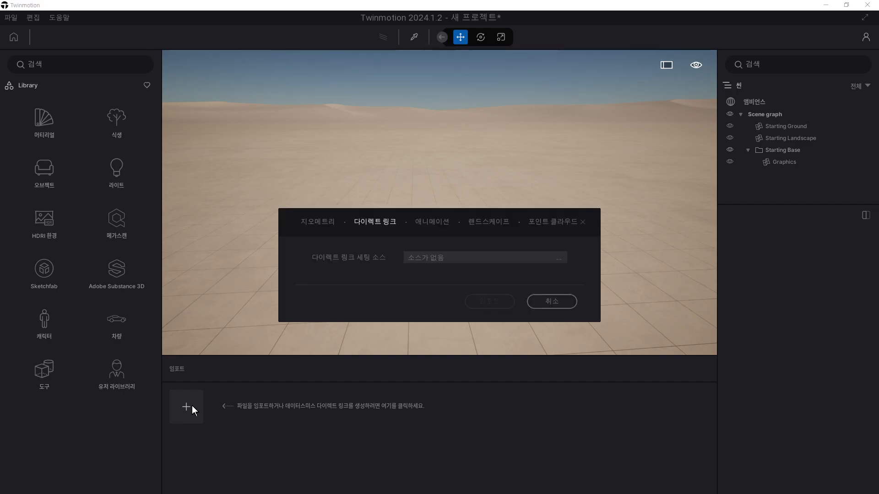
left_click(315, 223)
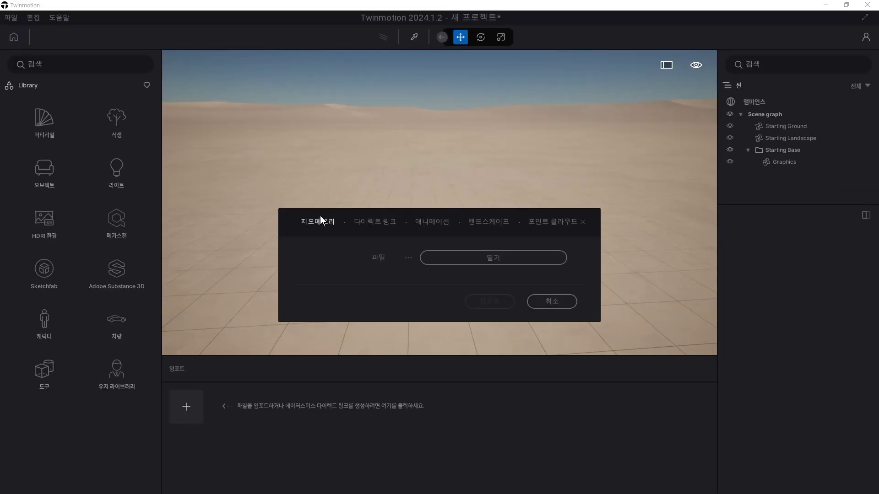
left_click(484, 259)
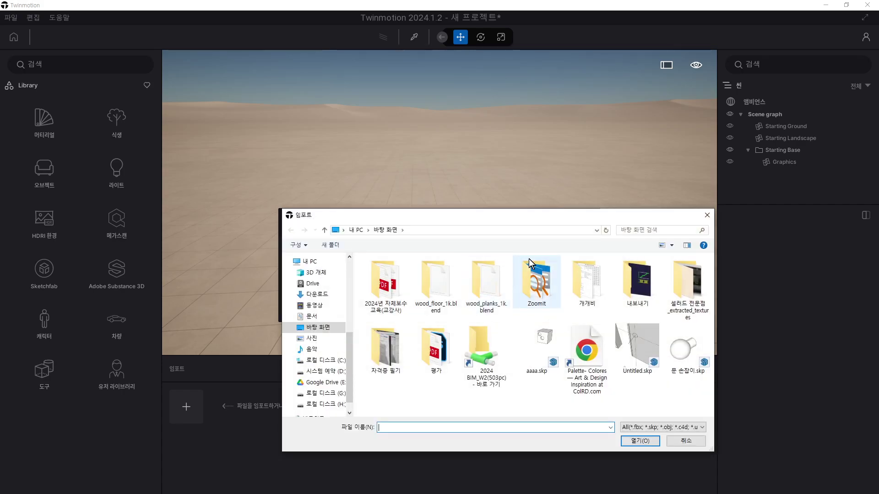
left_click(643, 356)
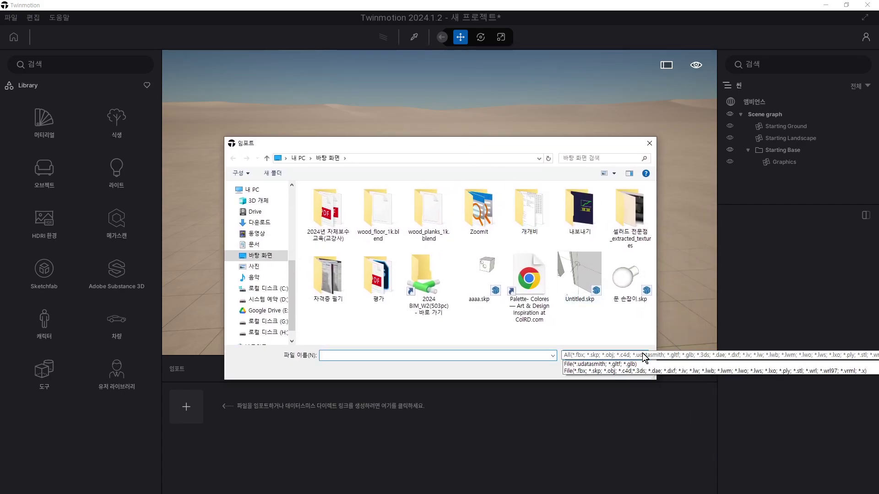
left_click(642, 365)
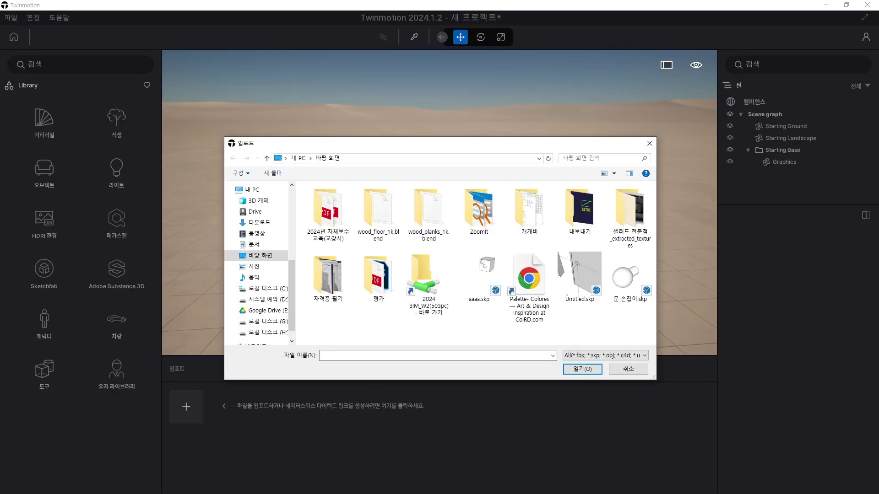
scroll(357, 291, "down", 1)
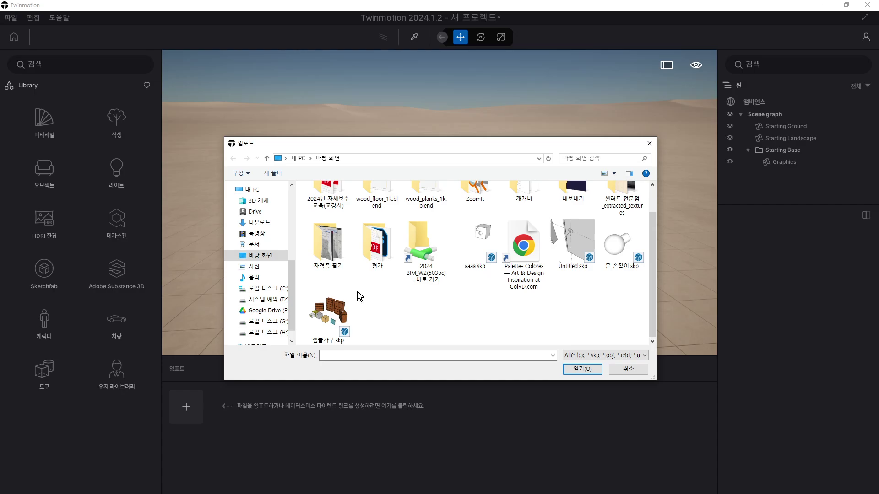
left_click(327, 319)
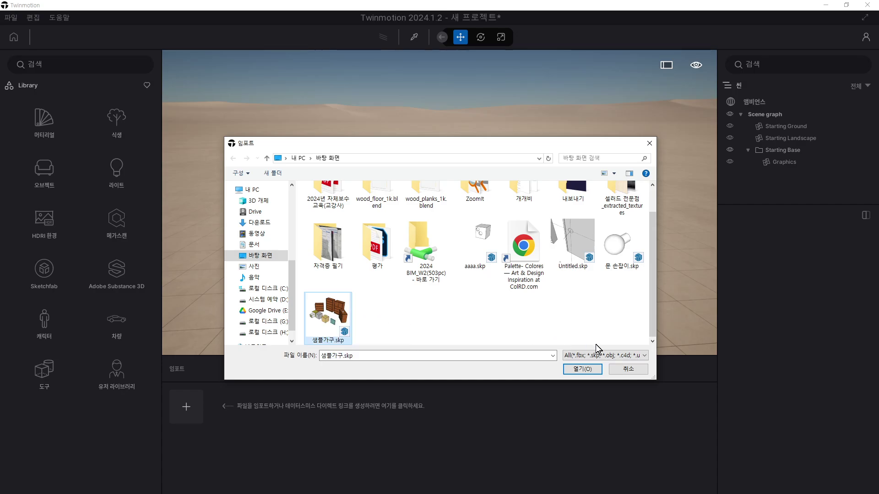
left_click(586, 365)
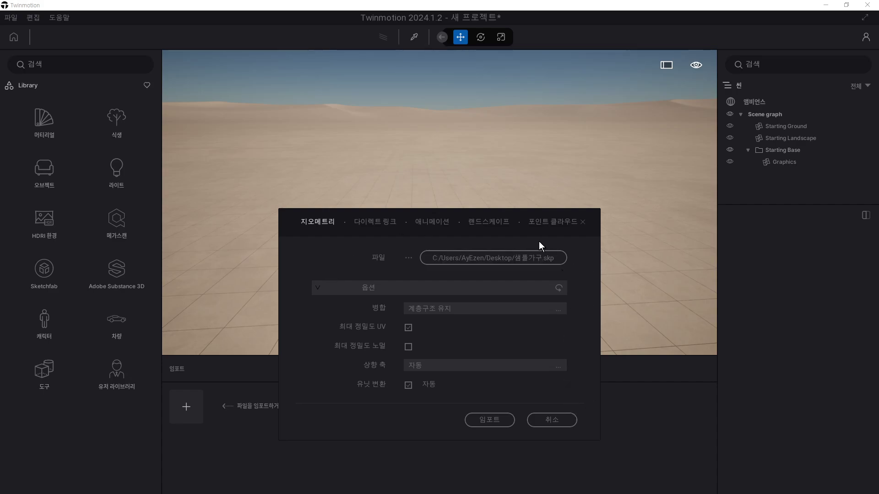
left_click(488, 419)
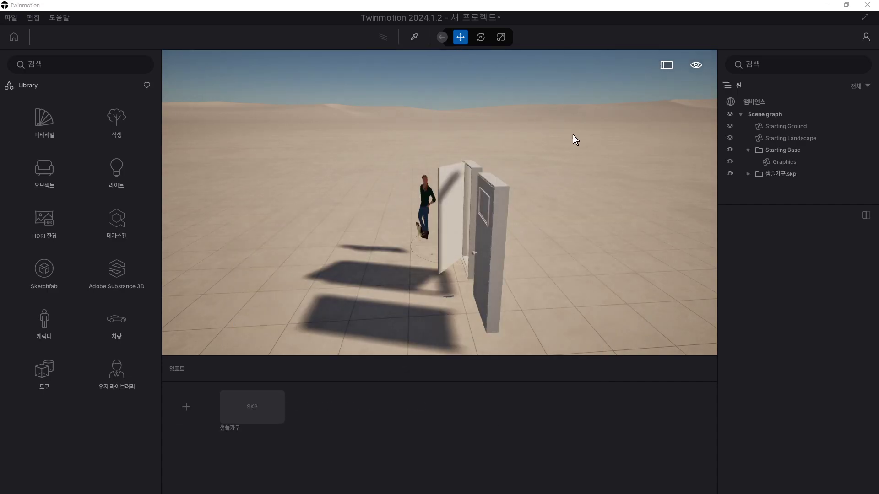
Pull the view back to locate the imported furniture and zoom toward it.
left_click_drag(430, 241, 370, 256)
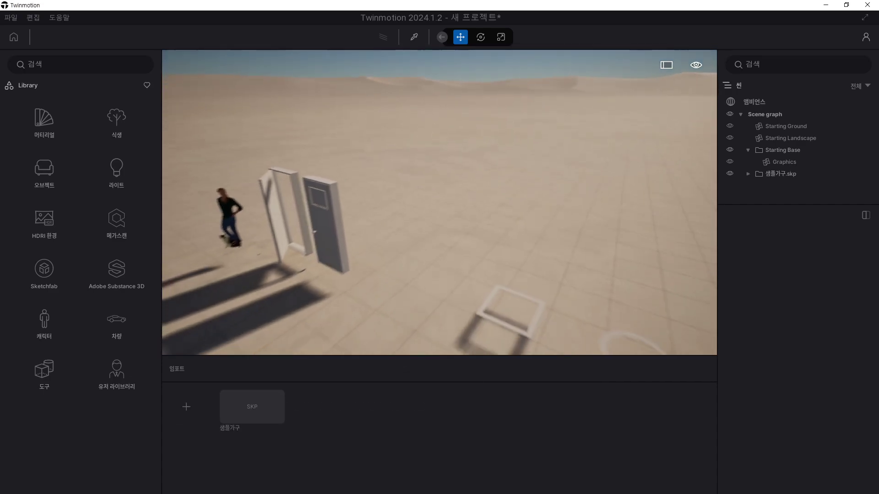
scroll(372, 257, "down", 5)
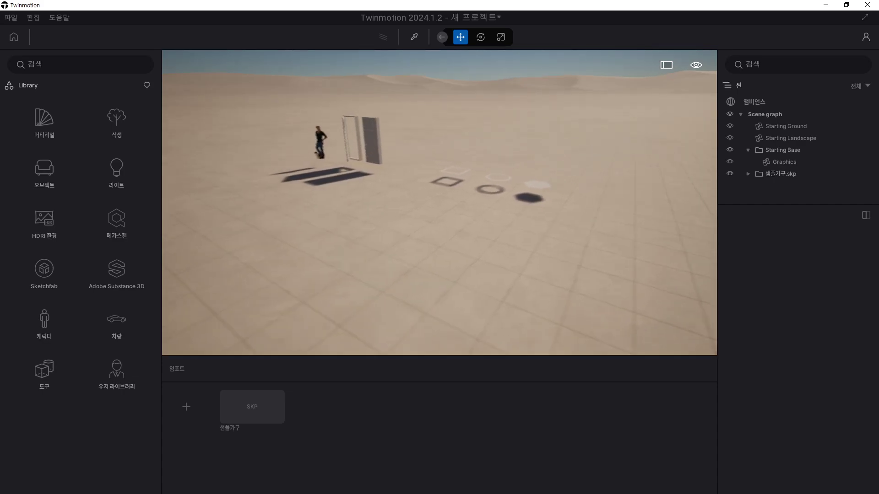
mouse_move(630, 230)
left_mouse_down()
mouse_move(456, 229)
mouse_move(562, 229)
left_mouse_up()
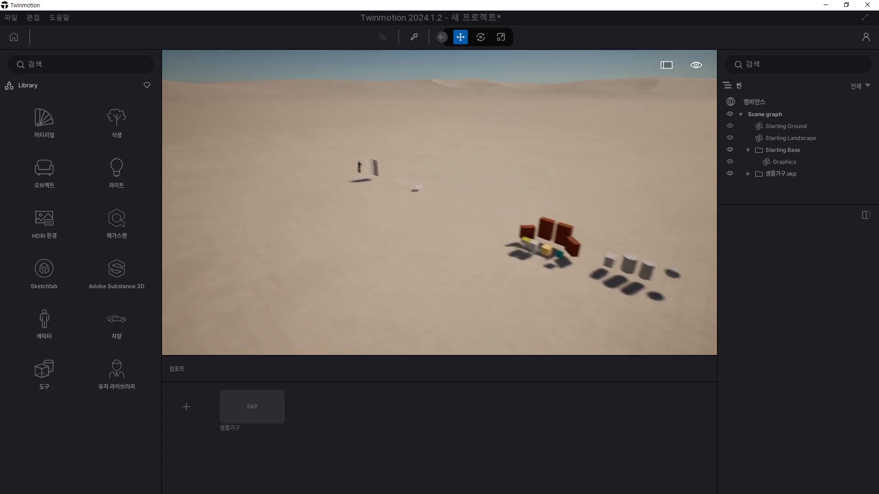
scroll(532, 223, "up", 5)
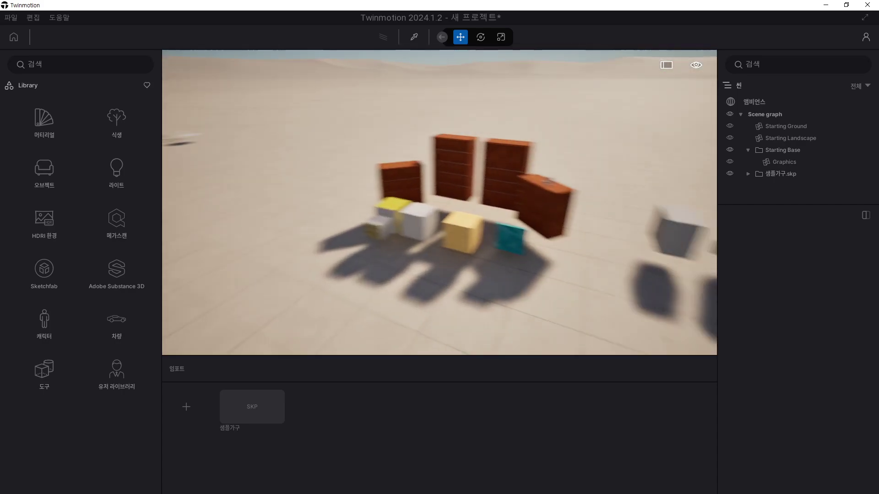
scroll(532, 223, "up", 3)
scroll(532, 224, "up", 3)
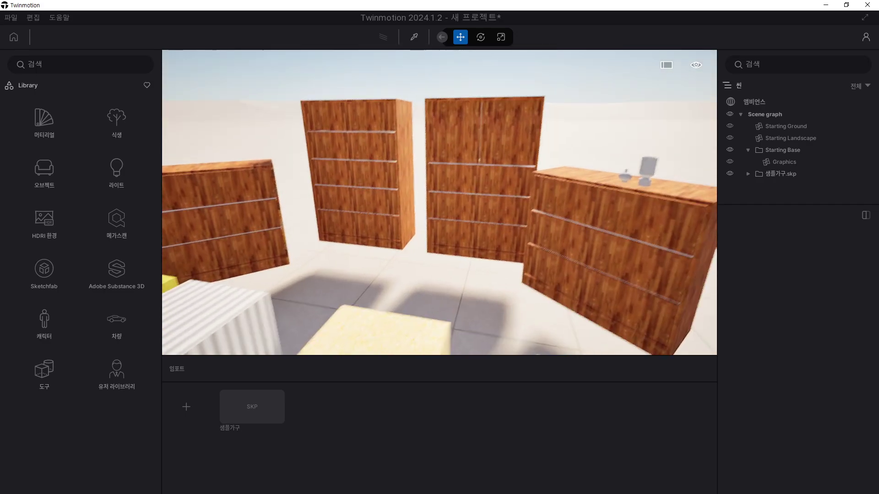
scroll(531, 223, "up", 3)
scroll(532, 223, "up", 3)
scroll(531, 223, "up", 3)
scroll(531, 223, "down", 3)
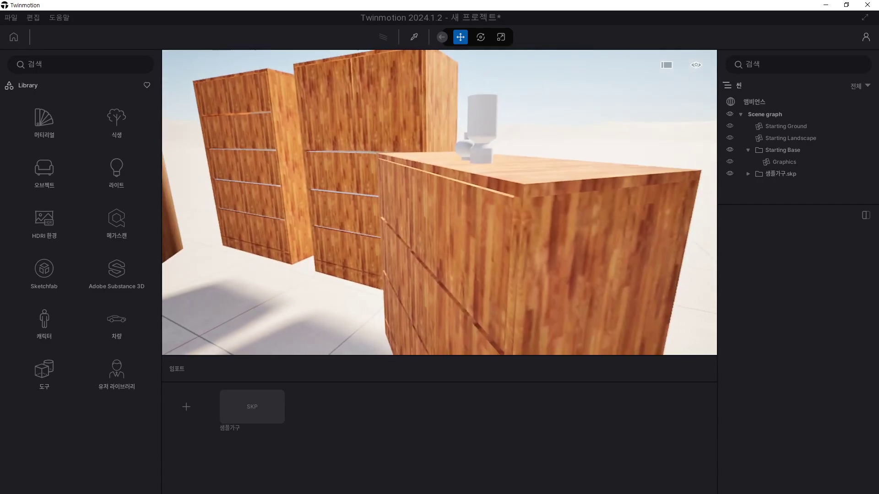
scroll(532, 223, "up", 2)
scroll(532, 223, "down", 3)
scroll(531, 224, "up", 2)
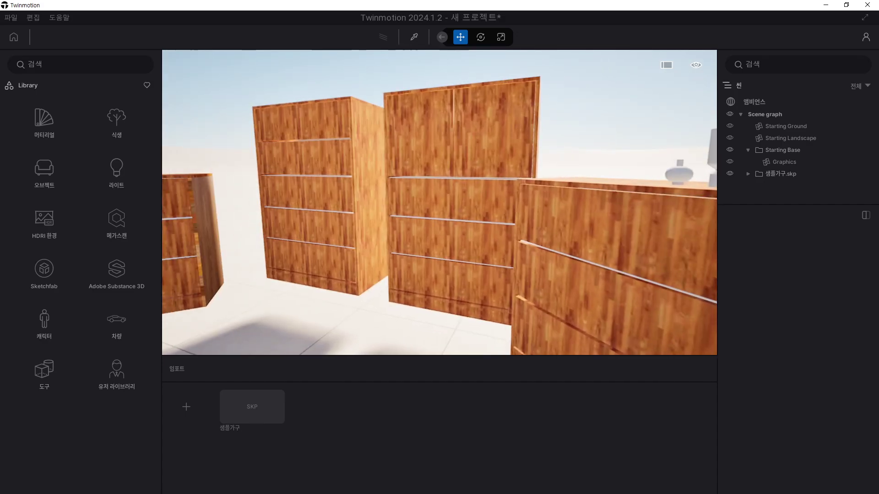
Turn and zoom the view to frame the chests and textured sample cubes up close.
left_click_drag(439, 231, 470, 228)
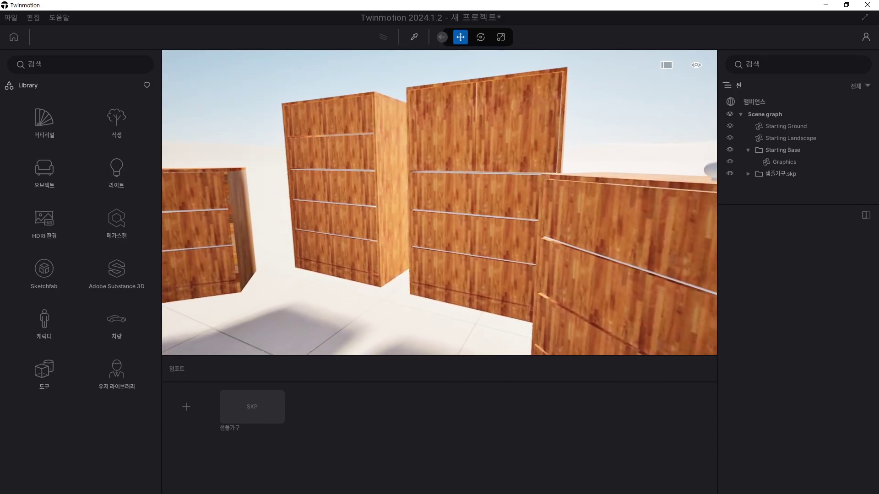
scroll(470, 228, "down", 3)
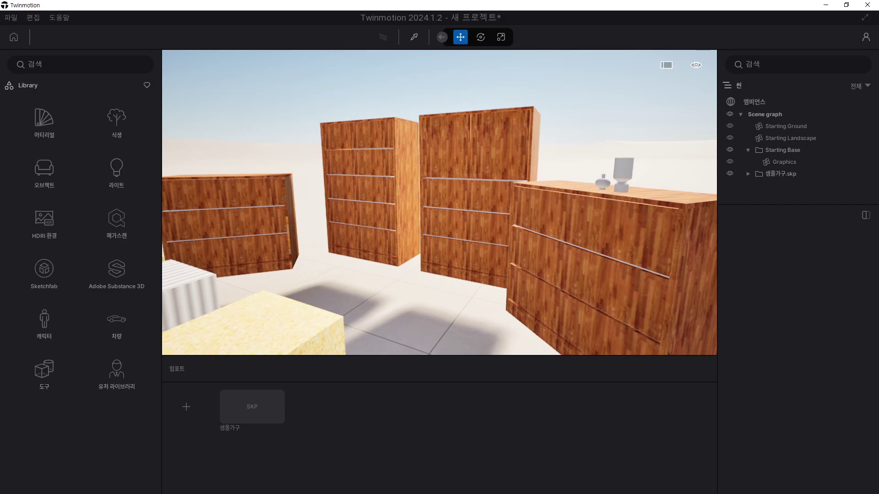
scroll(526, 227, "down", 2)
scroll(526, 227, "down", 2)
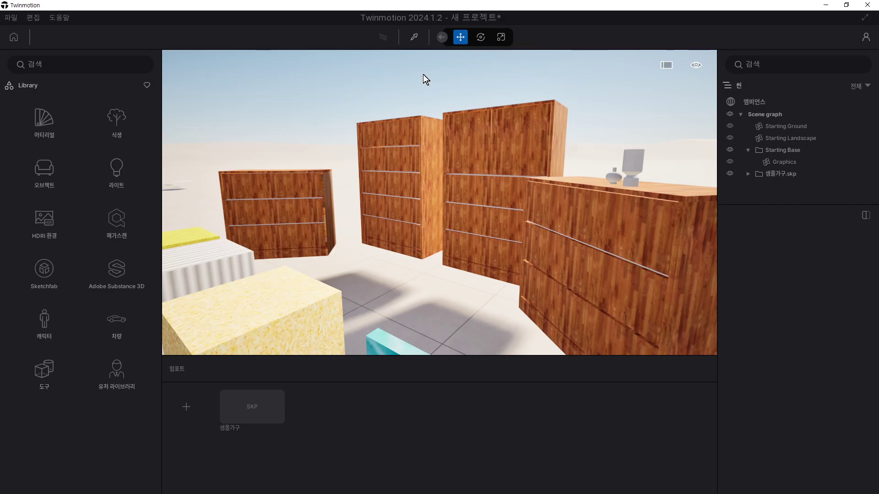
scroll(422, 78, "up", 2)
scroll(414, 103, "down", 3)
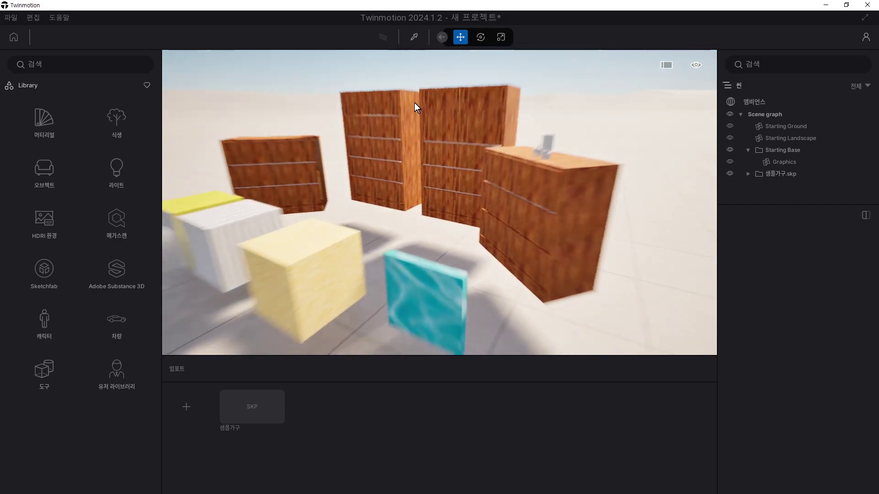
scroll(414, 102, "down", 2)
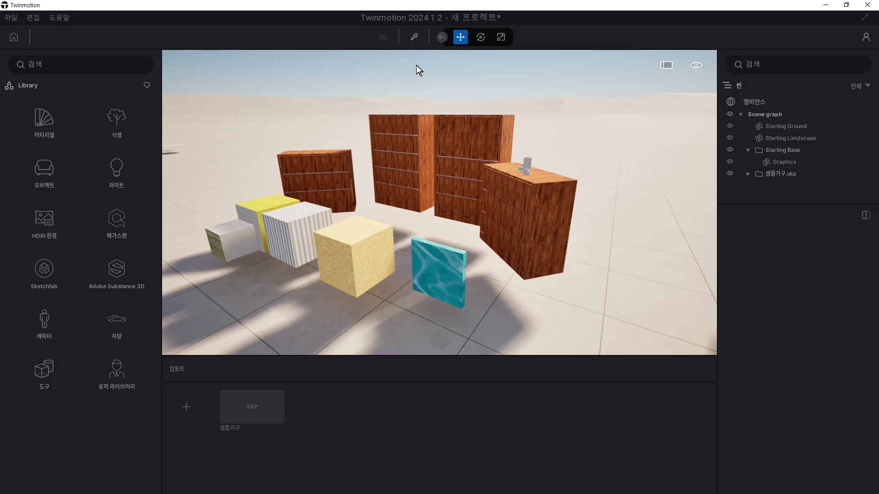
scroll(386, 165, "up", 2)
scroll(439, 203, "up", 2)
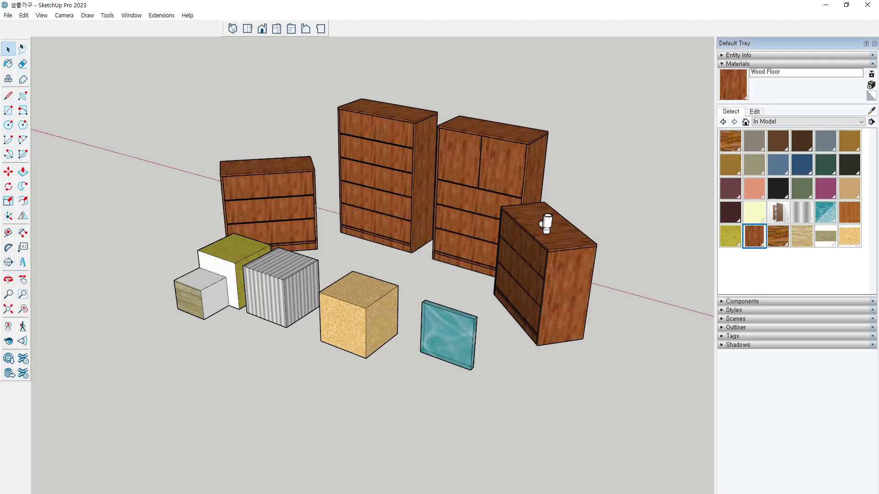
Orbit to a frontal view of the cabinets and box-select the two-door wardrobe.
middle_click_drag(508, 399, 461, 373)
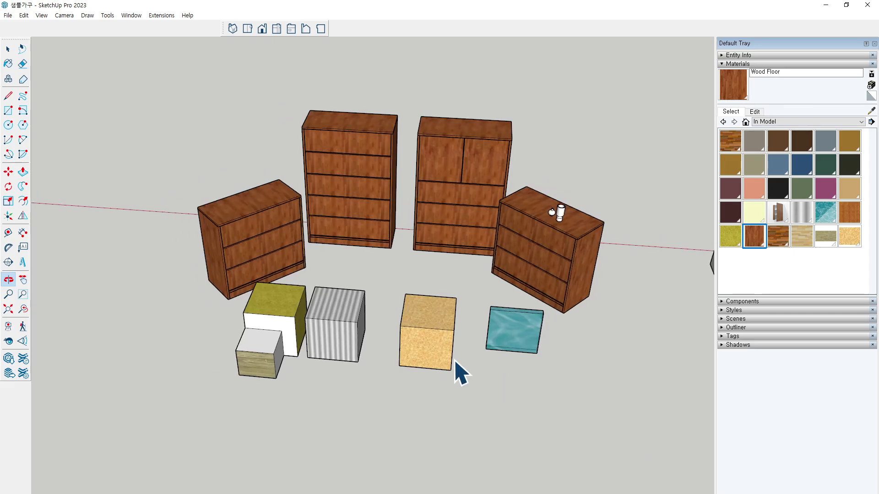
scroll(392, 220, "up", 2)
scroll(446, 213, "down", 1)
middle_click_drag(424, 75, 510, 195)
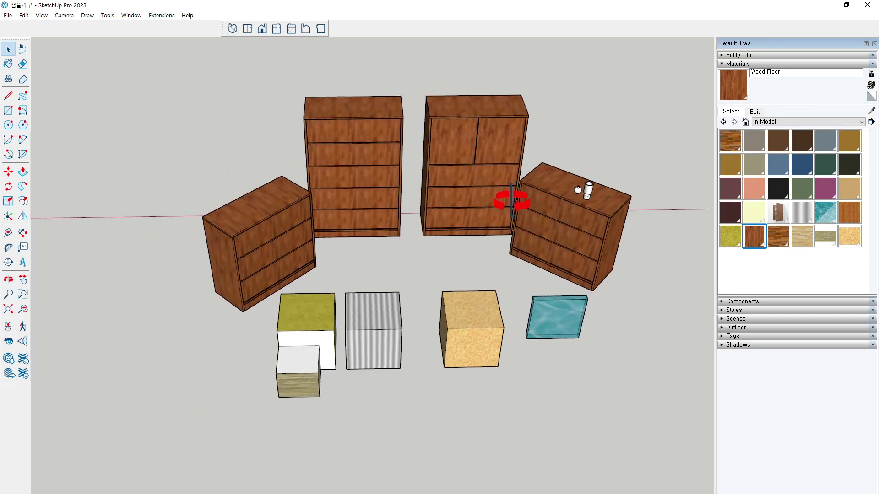
left_click_drag(408, 60, 519, 247)
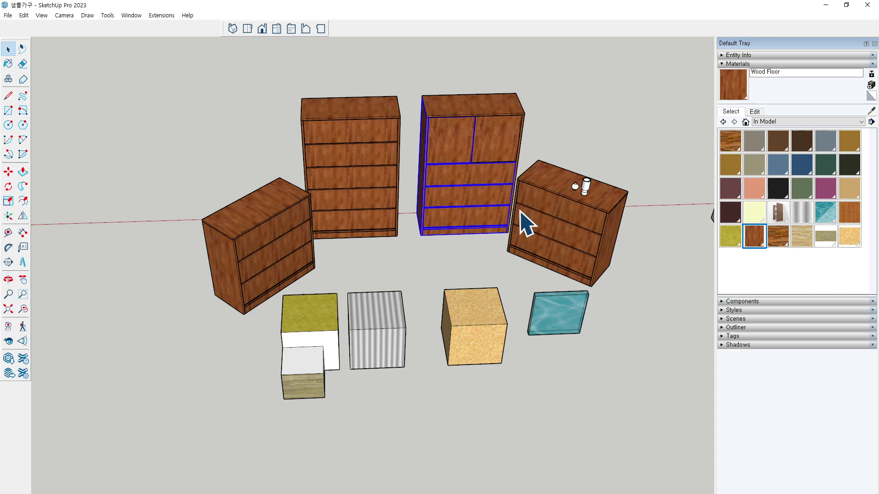
mouse_move(415, 64)
left_mouse_down()
mouse_move(520, 268)
mouse_move(535, 269)
left_mouse_up()
Move the wardrobe back away from the other chests, then return to Select.
mouse_move(673, 264)
middle_mouse_down()
mouse_move(471, 290)
mouse_move(498, 314)
middle_mouse_up()
key("m")
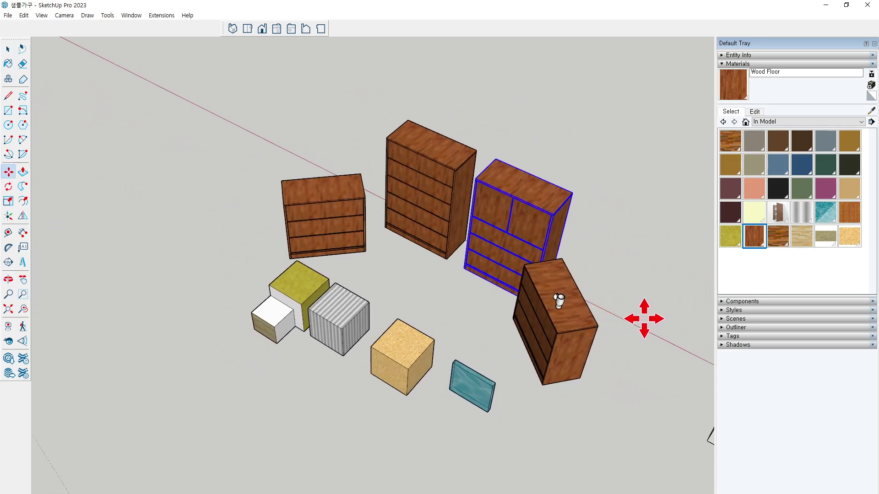
middle_click_drag(644, 318, 524, 314, "shift")
left_click(510, 315)
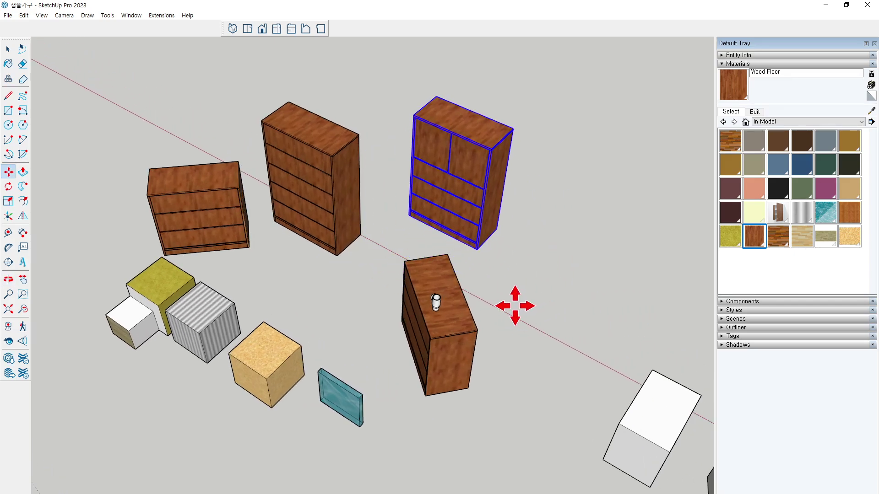
key("space")
left_click(490, 281)
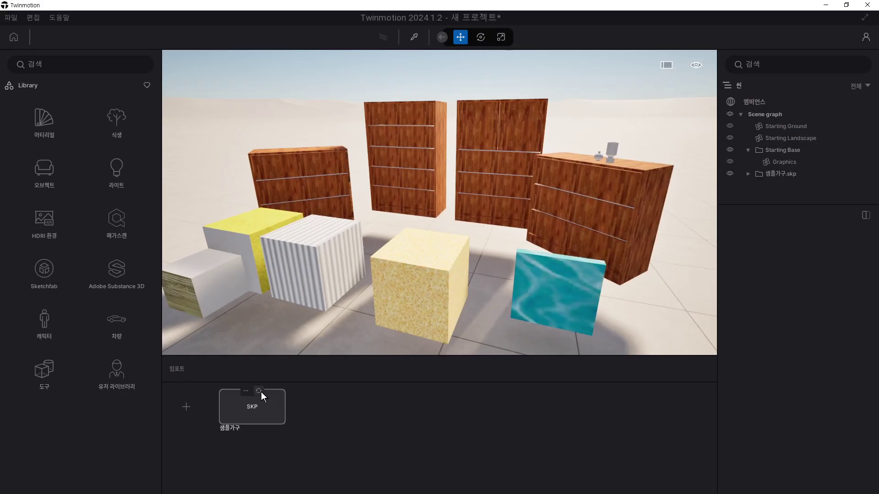
Reload the 샘플가구 SKP import so the wardrobe's new position appears, then orbit over the furniture.
left_click(259, 392)
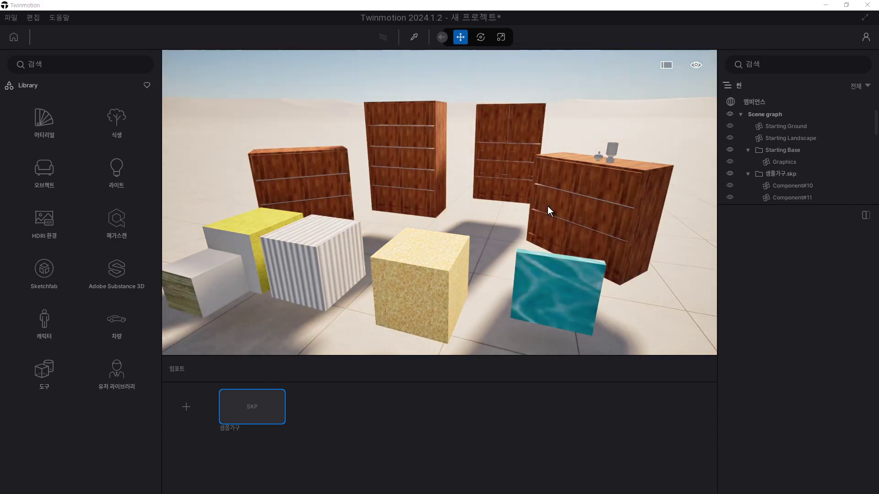
left_click_drag(539, 206, 536, 217)
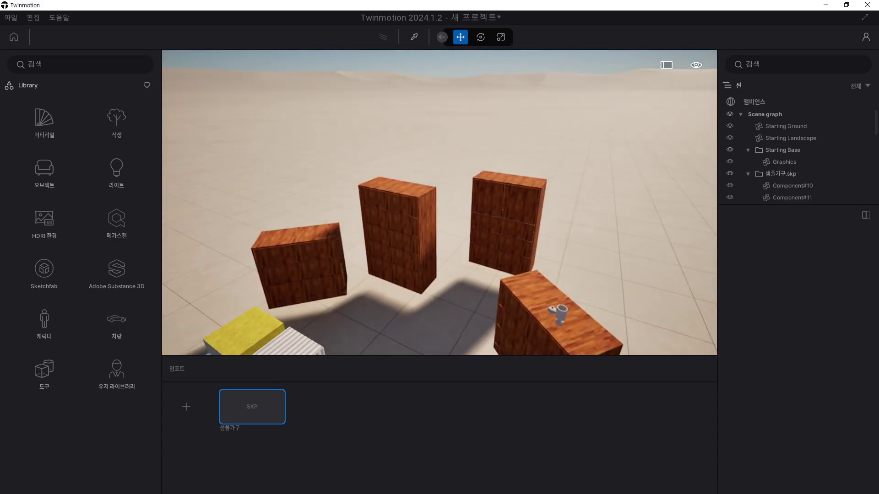
mouse_move(460, 228)
left_mouse_down()
mouse_move(463, 208)
mouse_move(460, 227)
left_mouse_up()
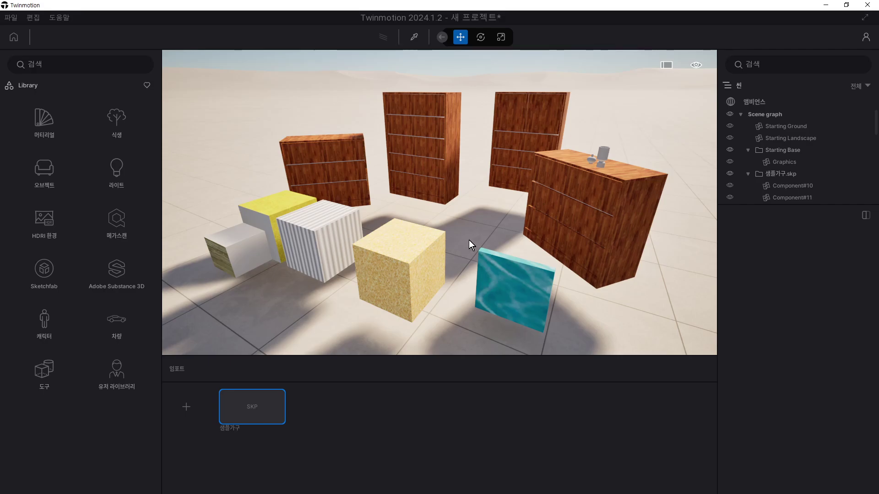
right_click_drag(437, 245, 426, 250)
Fly the camera in to frame the tall wood-textured cabinets up close.
key("w")
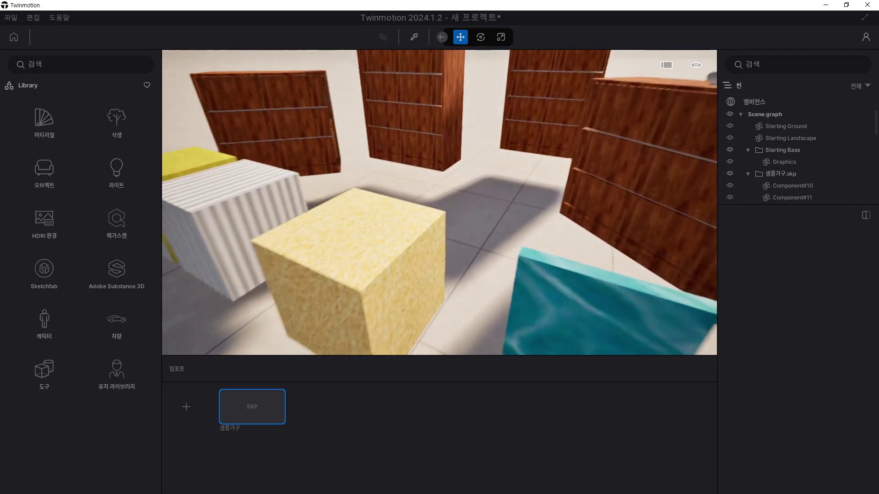
key("d")
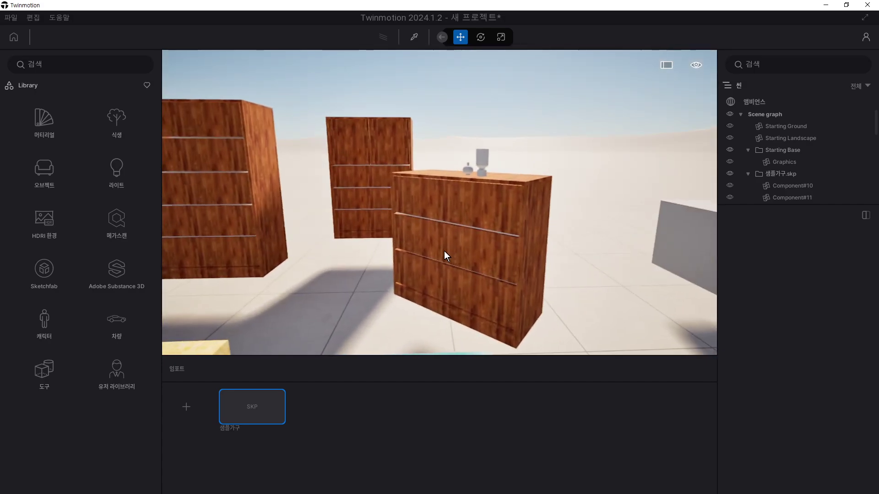
key("a")
mouse_move(441, 250)
left_mouse_down()
mouse_move(388, 191)
mouse_move(463, 186)
left_mouse_up()
key("w")
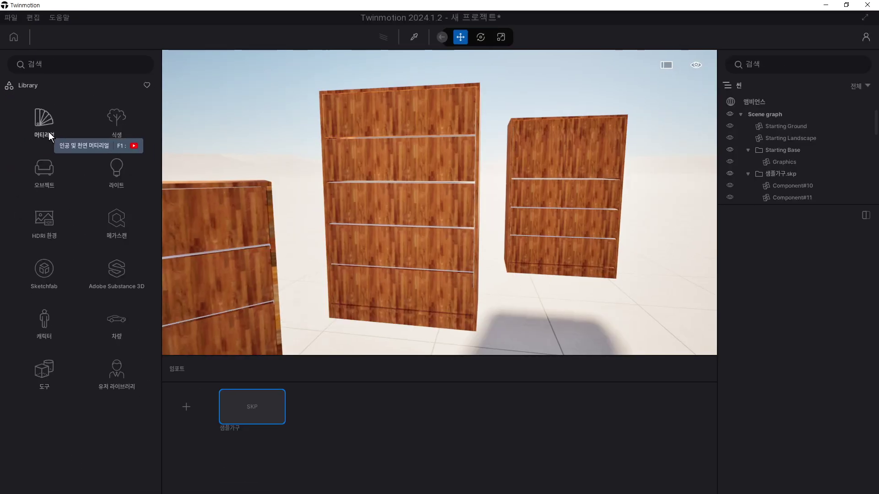
left_click(46, 124)
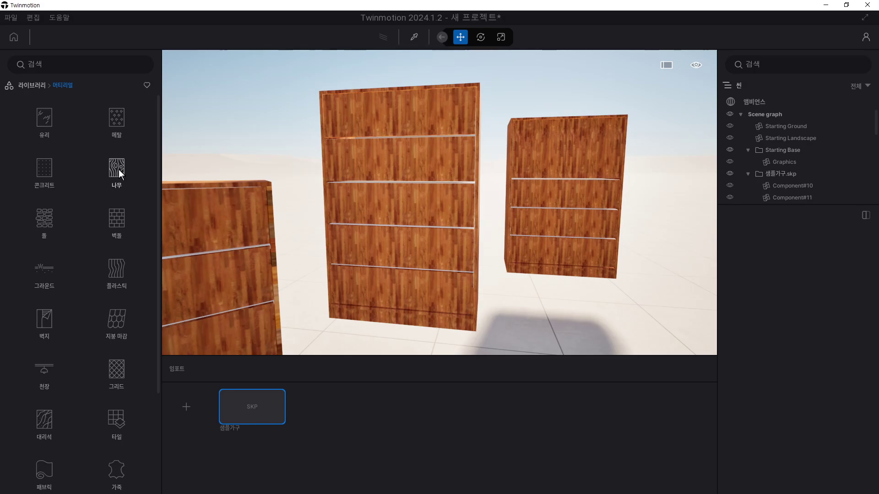
left_click(119, 170)
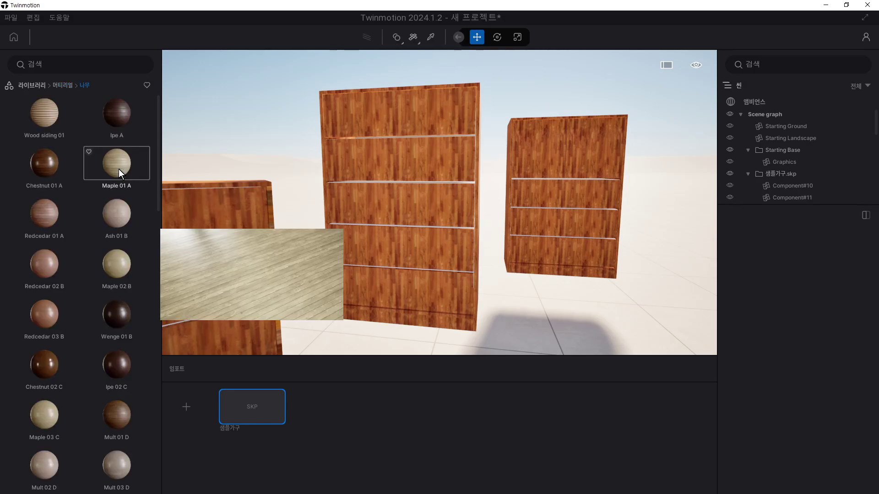
scroll(91, 231, "down", 1)
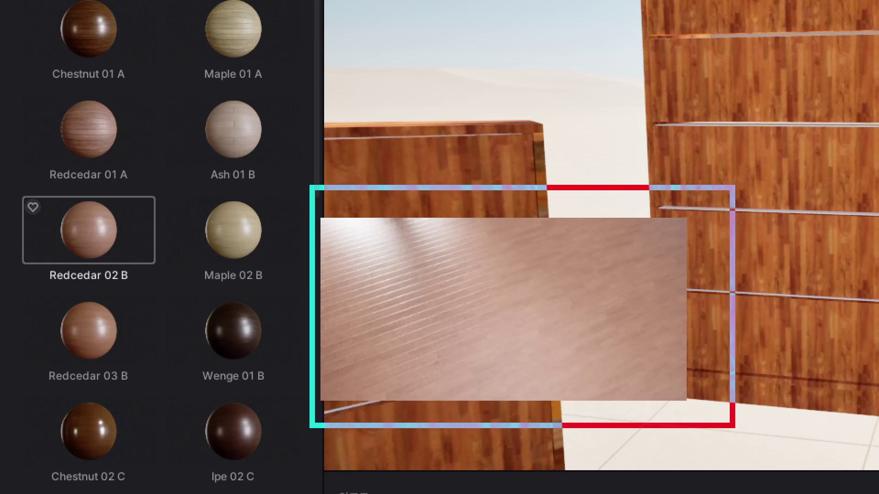
scroll(111, 350, "down", 5)
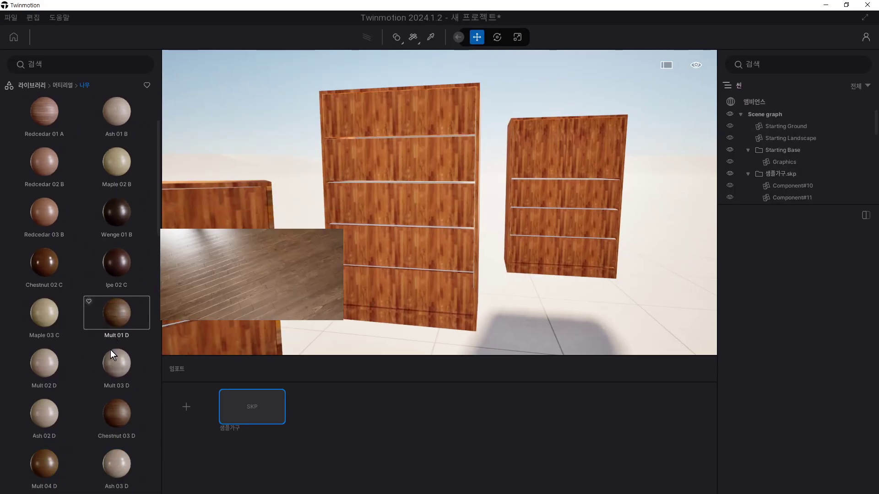
scroll(106, 377, "down", 5)
scroll(108, 410, "down", 3)
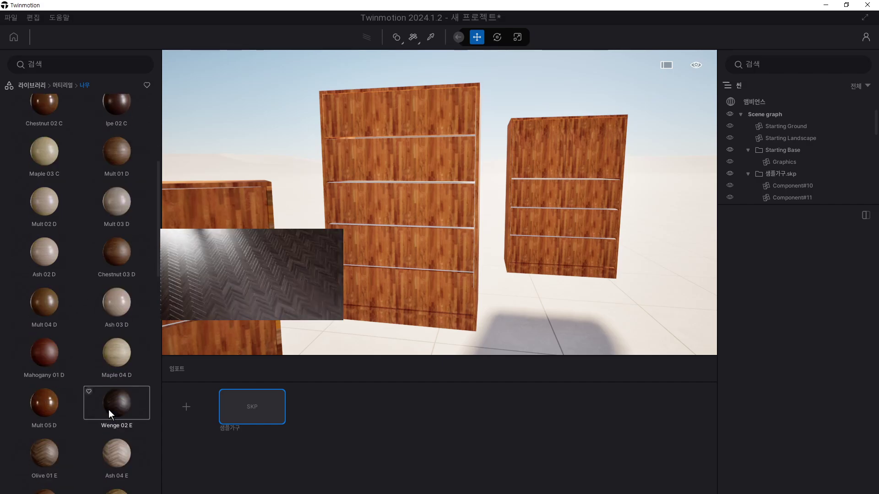
scroll(45, 411, "down", 5)
scroll(41, 412, "down", 6)
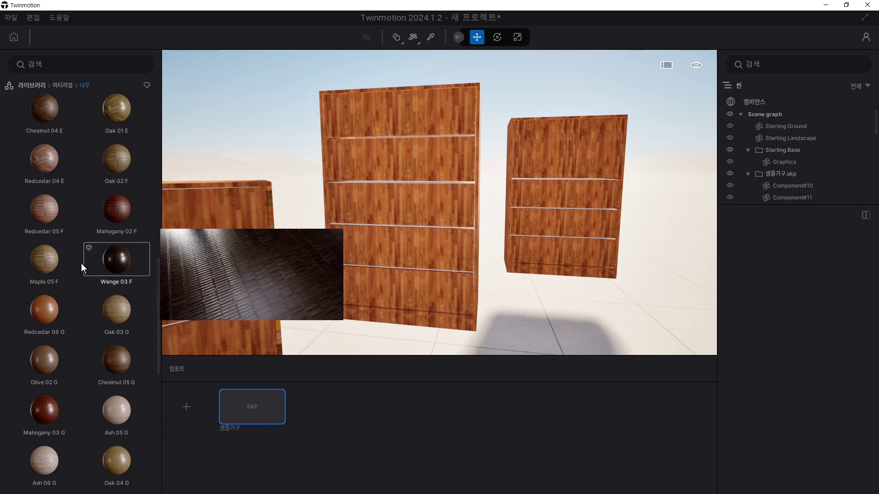
scroll(77, 316, "up", 1)
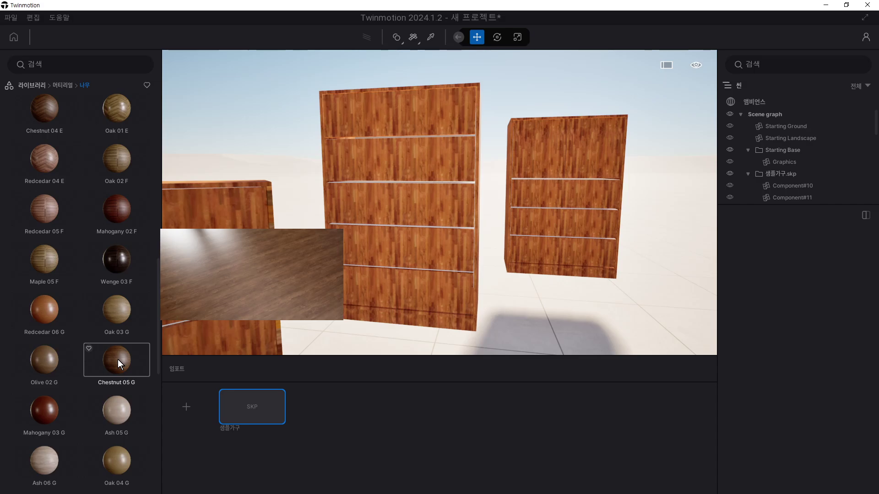
left_click_drag(117, 359, 350, 200)
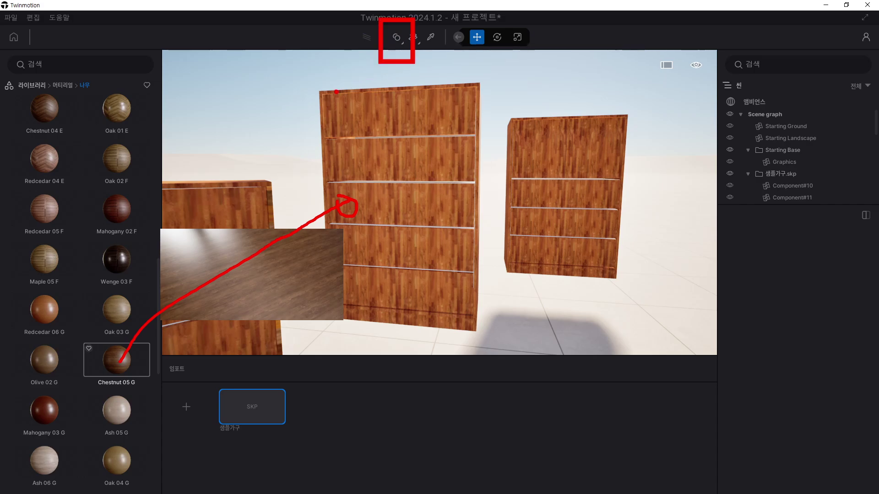
Set material application to 오브젝트에 적용 (Apply to object) and pick Olive 02 G.
left_click(400, 36)
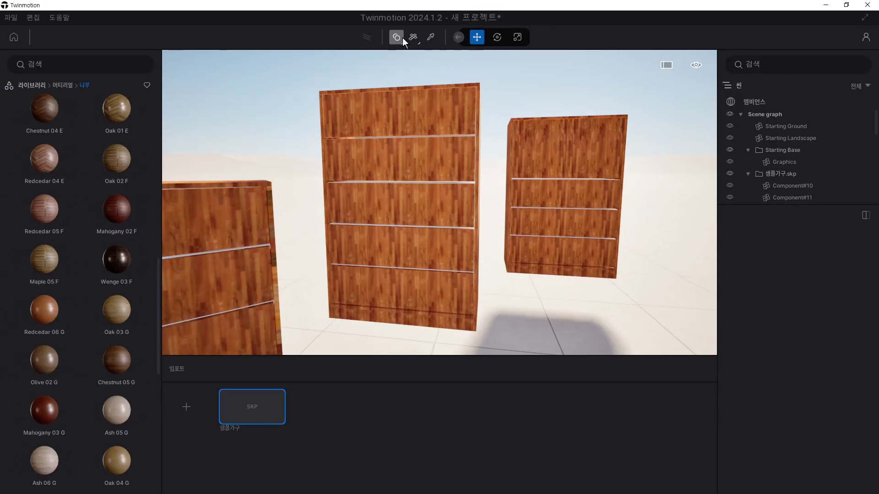
left_click(403, 37)
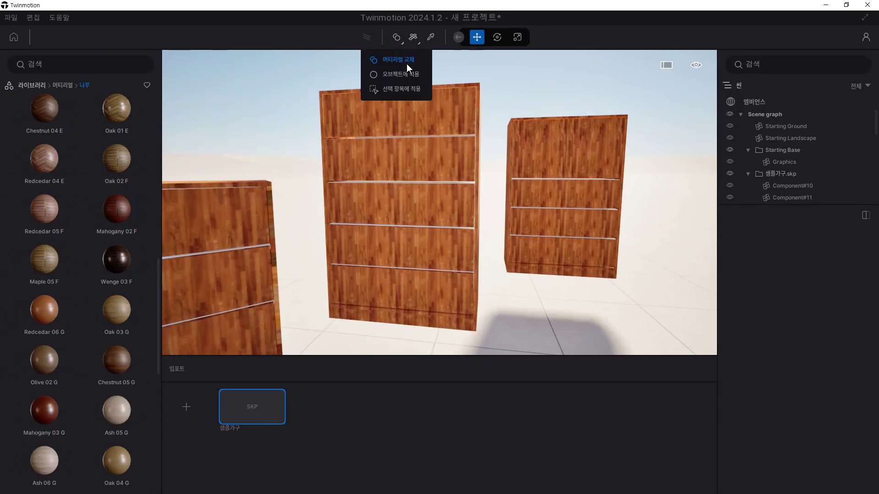
left_click(406, 74)
mouse_move(116, 309)
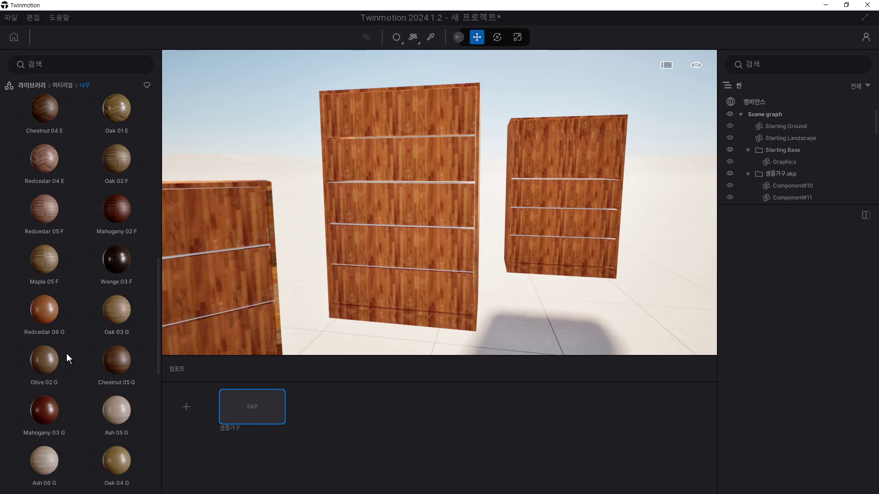
left_click(48, 359)
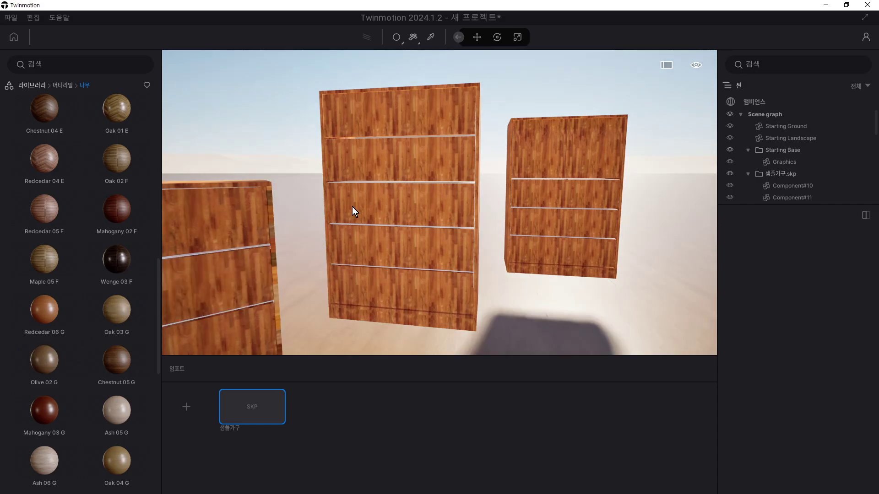
Apply Olive 02 G to the cabinet drawer fronts and the middle cabinet's outer frame.
left_click(352, 208)
left_click_drag(379, 201, 329, 215)
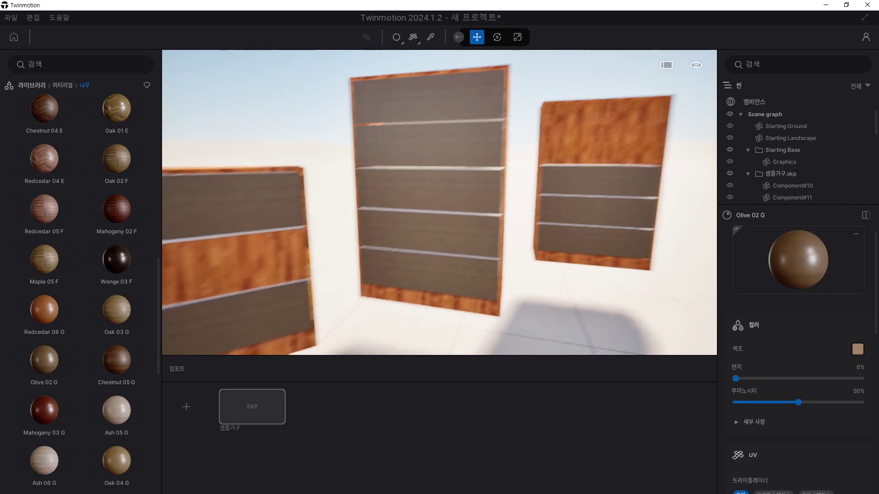
mouse_move(450, 149)
left_mouse_down()
mouse_move(345, 139)
mouse_move(473, 192)
left_mouse_up()
scroll(474, 192, "down", 3)
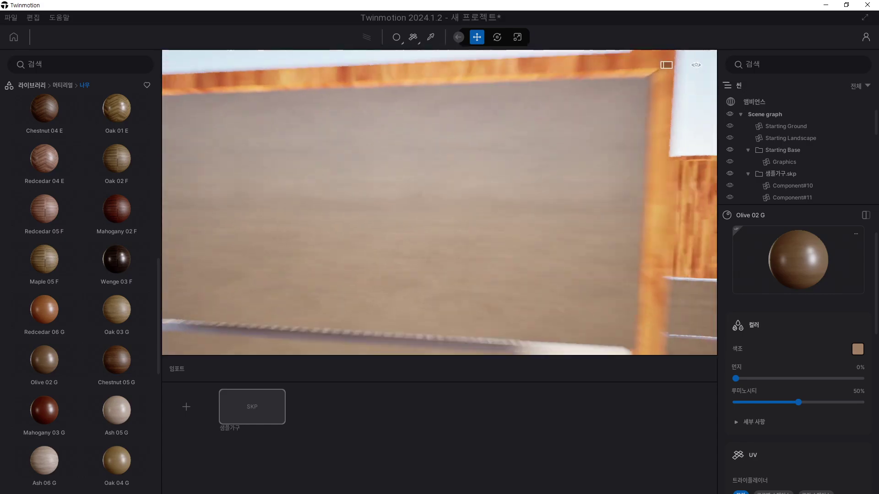
scroll(474, 196, "down", 3)
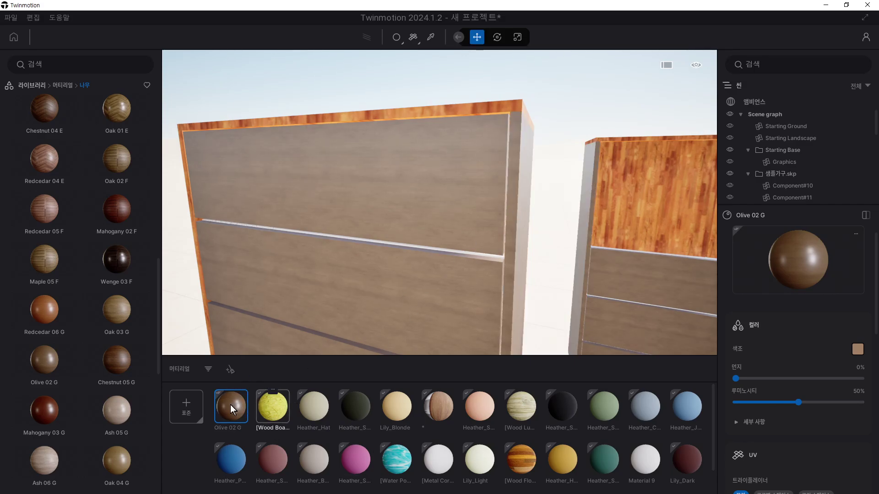
left_click_drag(231, 405, 404, 105)
mouse_move(565, 162)
left_mouse_down()
mouse_move(664, 165)
mouse_move(595, 174)
left_mouse_up()
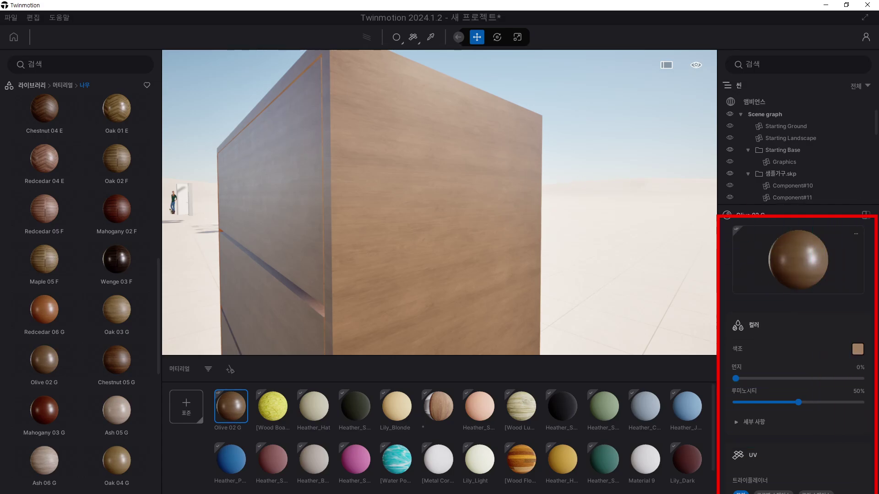
Set the Olive 02 G UV scale to 8.82 to enlarge the wood grain.
scroll(825, 413, "down", 1)
scroll(825, 413, "down", 2)
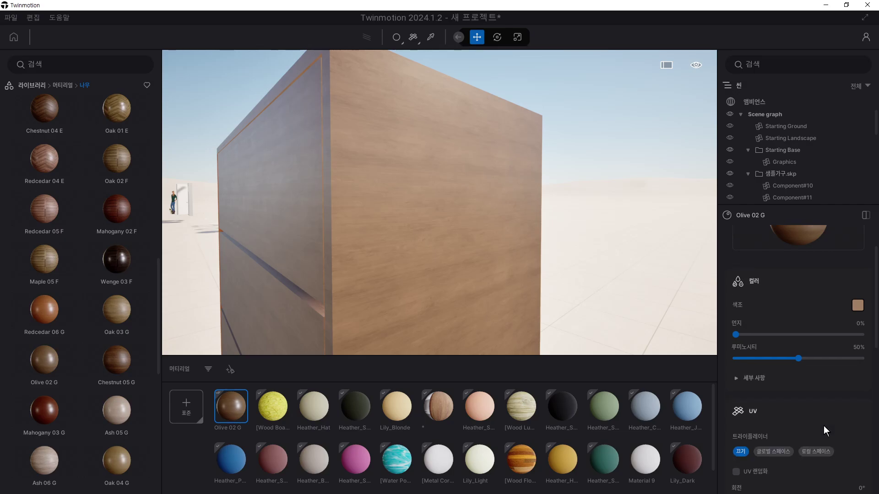
scroll(824, 426, "down", 3)
scroll(829, 383, "down", 5)
scroll(828, 390, "down", 4)
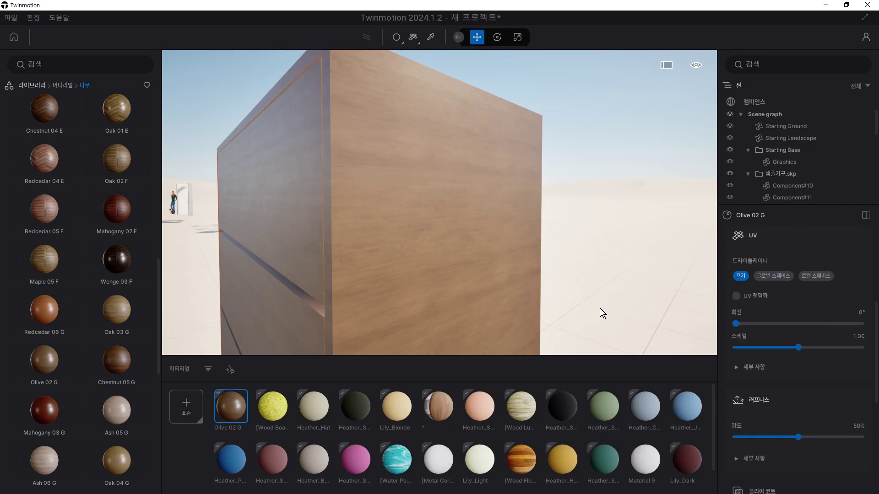
left_click_drag(603, 314, 747, 229)
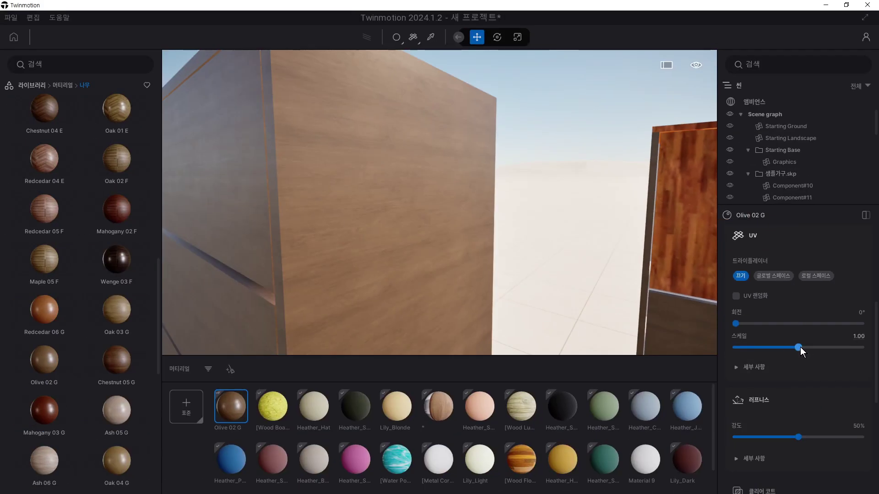
mouse_move(798, 347)
left_mouse_down()
mouse_move(774, 348)
mouse_move(852, 347)
left_mouse_up()
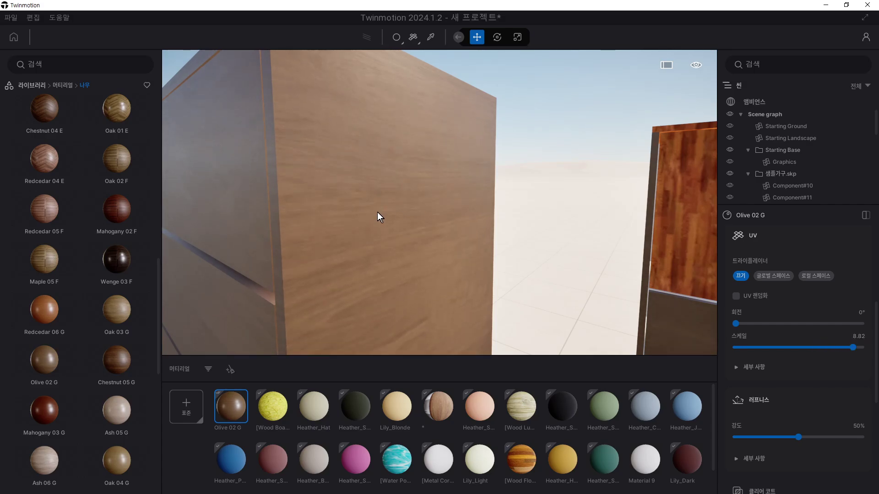
mouse_move(377, 217)
left_mouse_down()
mouse_move(329, 211)
mouse_move(380, 213)
mouse_move(463, 239)
left_mouse_up()
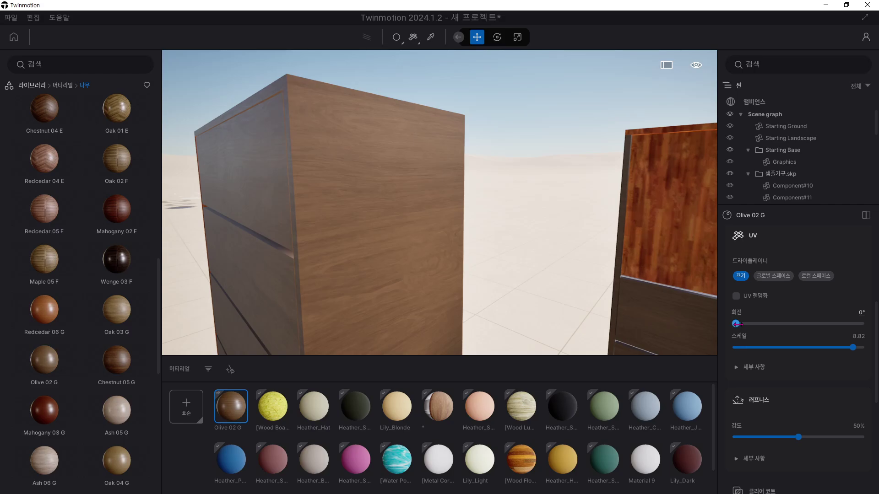
Rotate the Olive 02 G wood grain by 90°.
left_click_drag(735, 324, 786, 324)
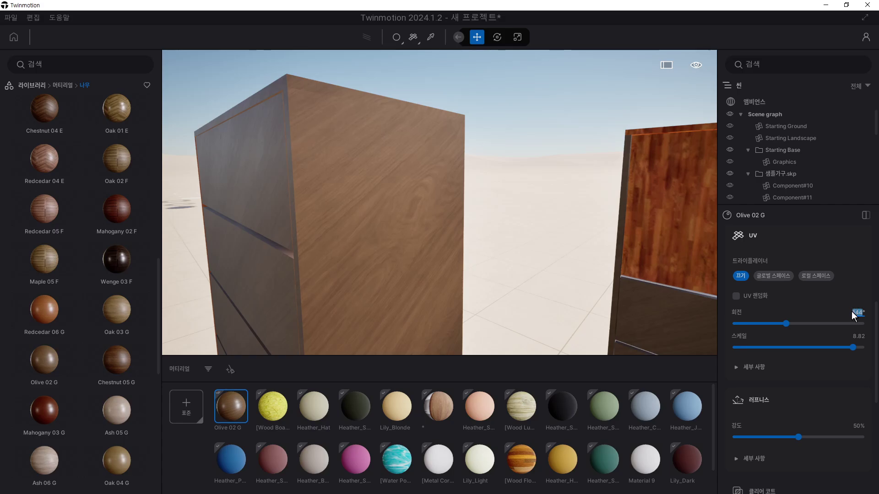
type("90")
key("Return")
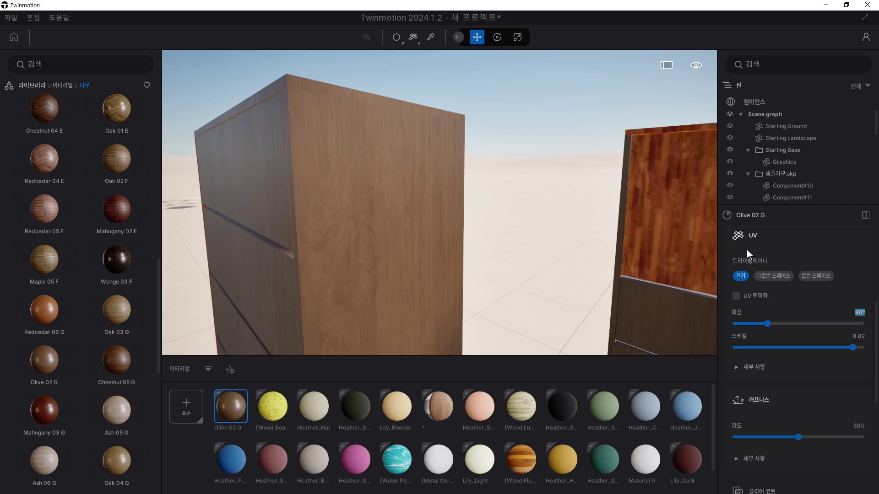
scroll(746, 249, "up", 1)
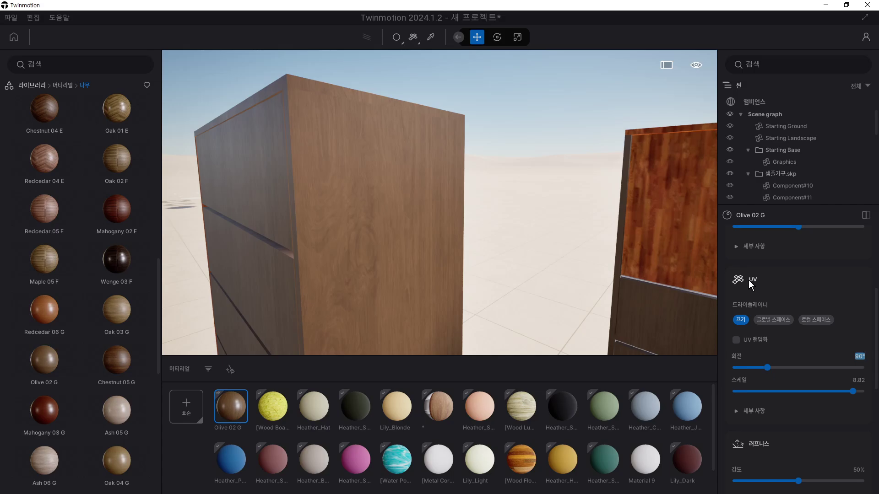
scroll(751, 287, "up", 1)
scroll(760, 306, "up", 2)
scroll(785, 296, "up", 1)
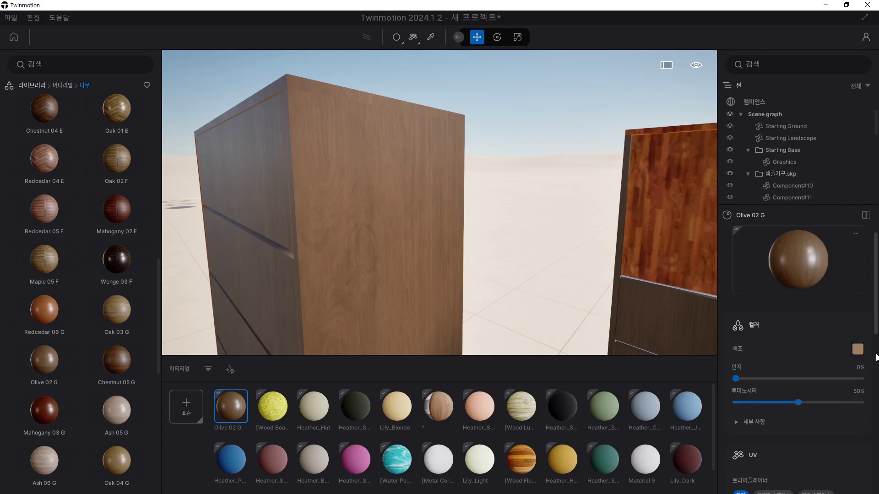
left_click(857, 349)
left_click_drag(432, 243, 432, 234)
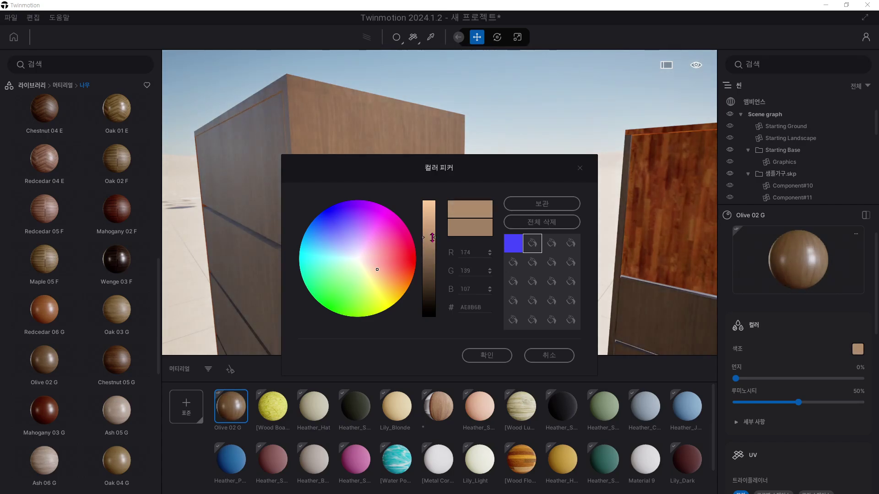
left_click(549, 356)
scroll(803, 351, "down", 2)
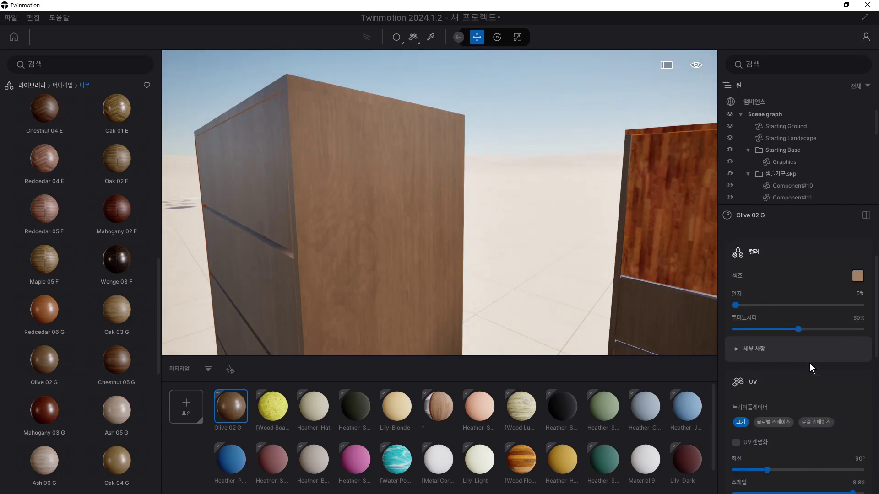
scroll(809, 364, "down", 4)
scroll(814, 368, "down", 2)
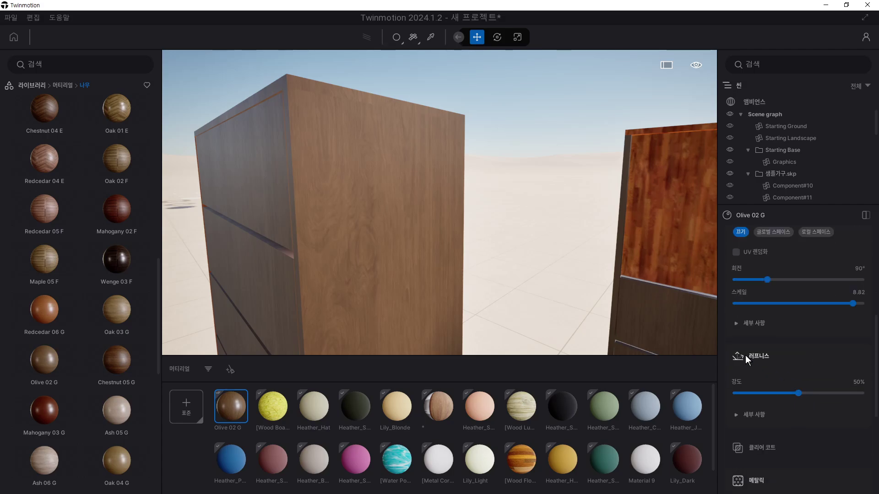
Orbit close to the middle cabinet and try Olive 02 G roughness from glossy to matte.
mouse_move(429, 292)
right_mouse_down()
mouse_move(462, 288)
mouse_move(440, 274)
mouse_move(728, 388)
right_mouse_up()
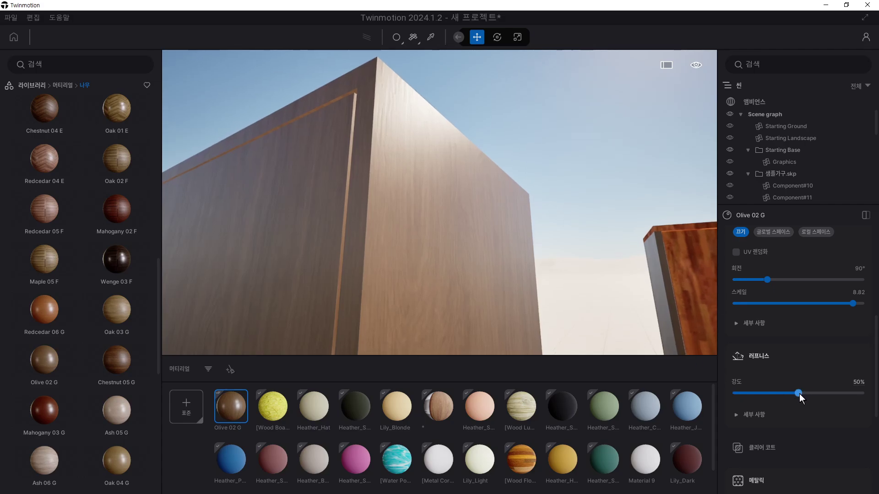
left_click_drag(799, 394, 751, 394)
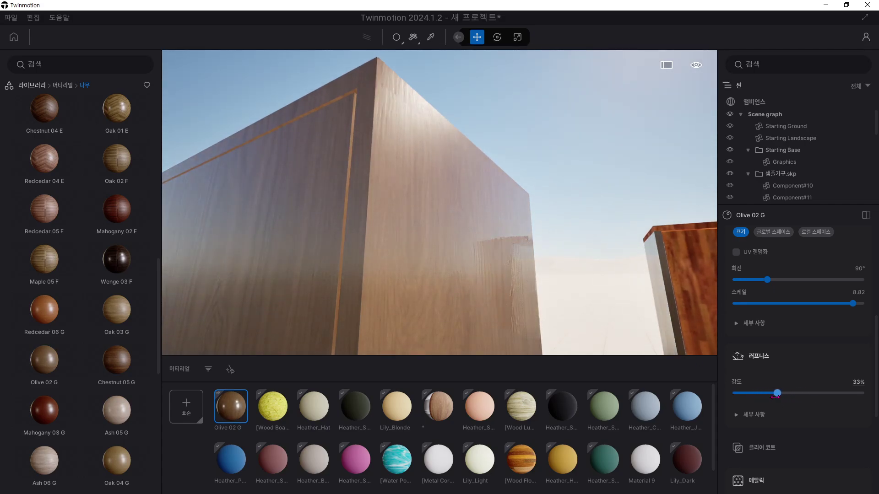
left_click_drag(738, 398, 724, 400)
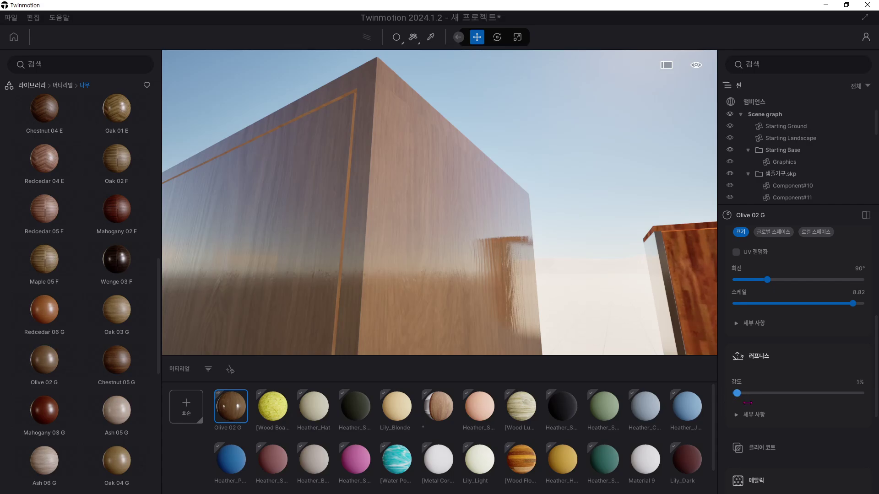
left_click_drag(748, 402, 839, 403)
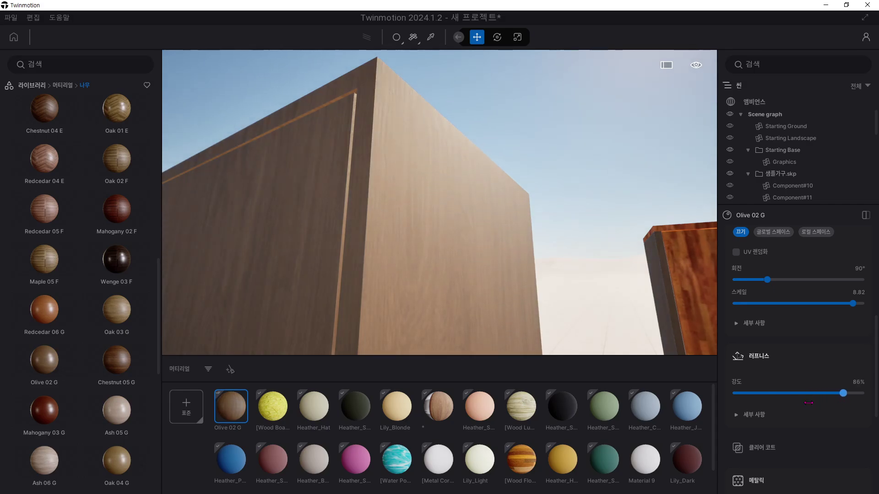
mouse_move(809, 403)
left_mouse_down()
mouse_move(858, 399)
mouse_move(759, 395)
left_mouse_up()
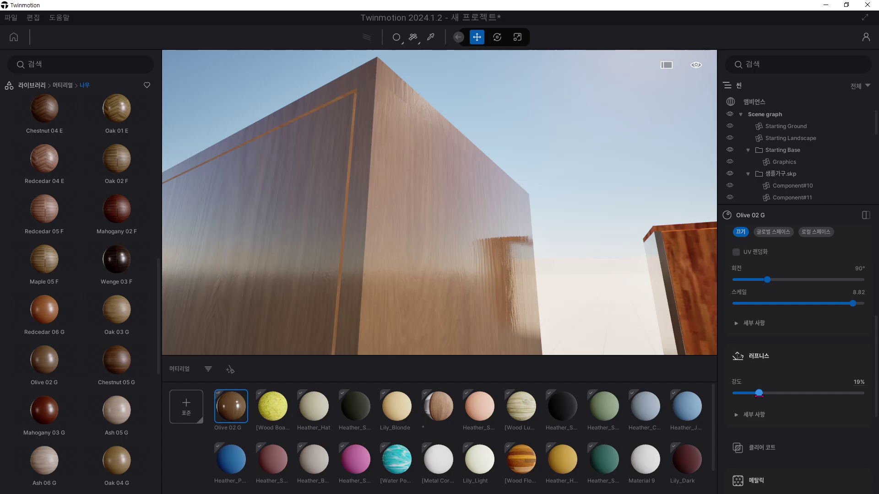
Orbit around the drawer cabinet and raise Olive 02 G roughness to 78%.
mouse_move(538, 165)
left_mouse_down()
mouse_move(458, 174)
mouse_move(485, 183)
left_mouse_up()
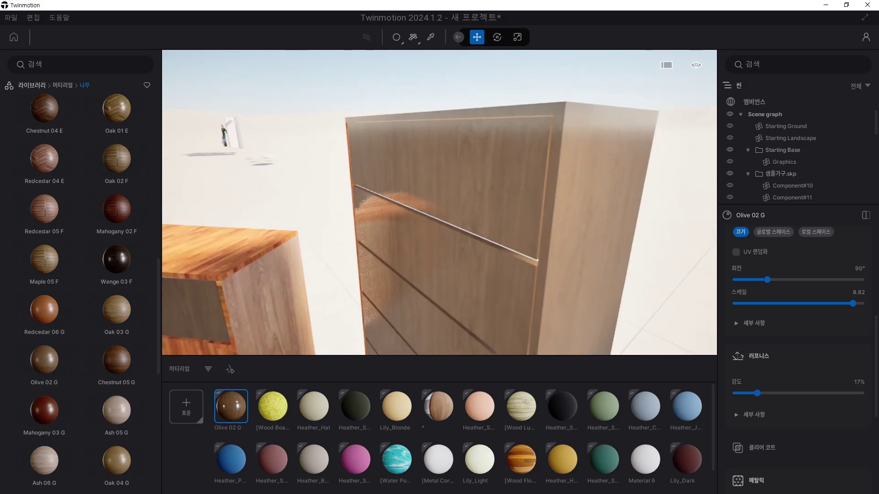
mouse_move(486, 183)
left_mouse_down()
mouse_move(504, 187)
mouse_move(485, 192)
left_mouse_up()
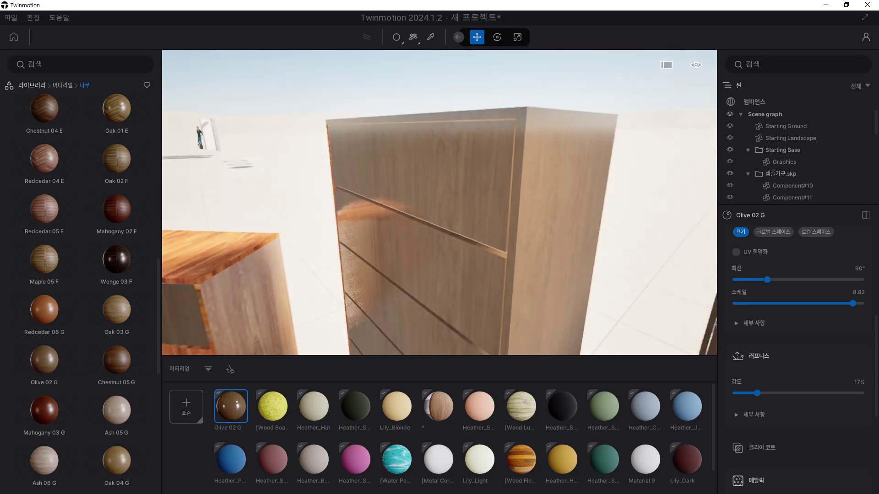
left_click_drag(515, 160, 545, 202)
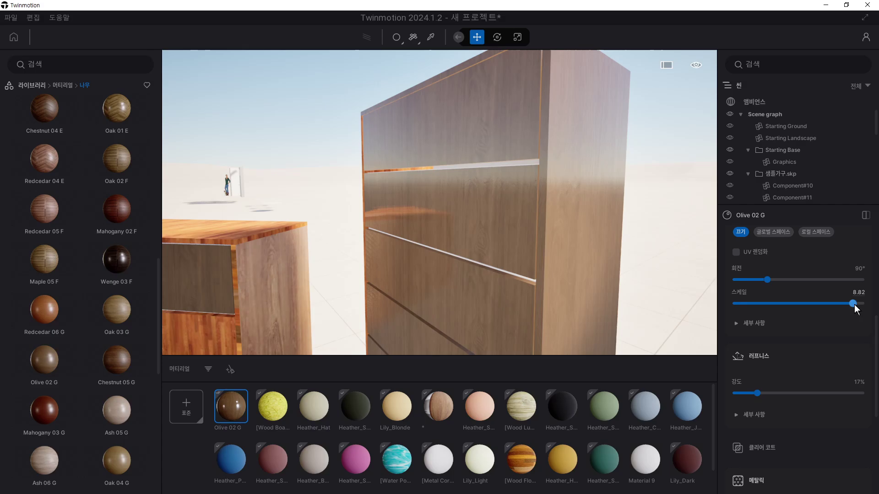
left_click_drag(757, 394, 819, 393)
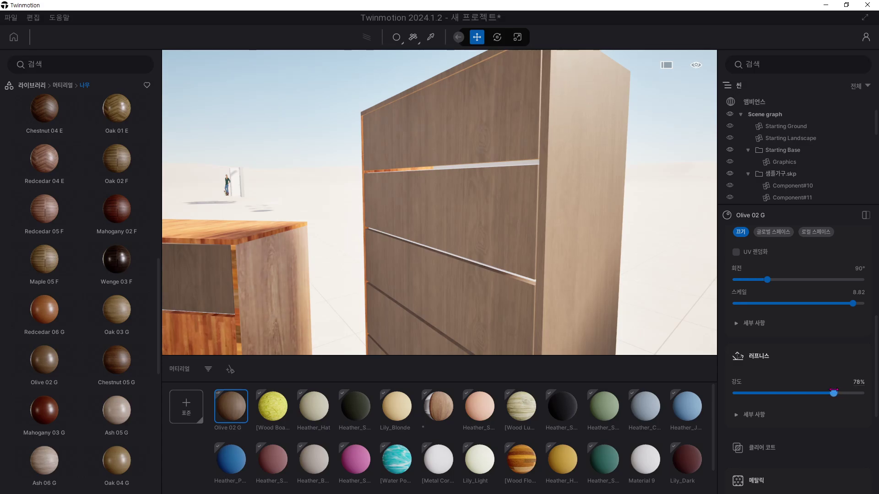
Orbit and zoom to view the cabinets front-on, including the right-hand one.
left_click_drag(566, 259, 550, 269)
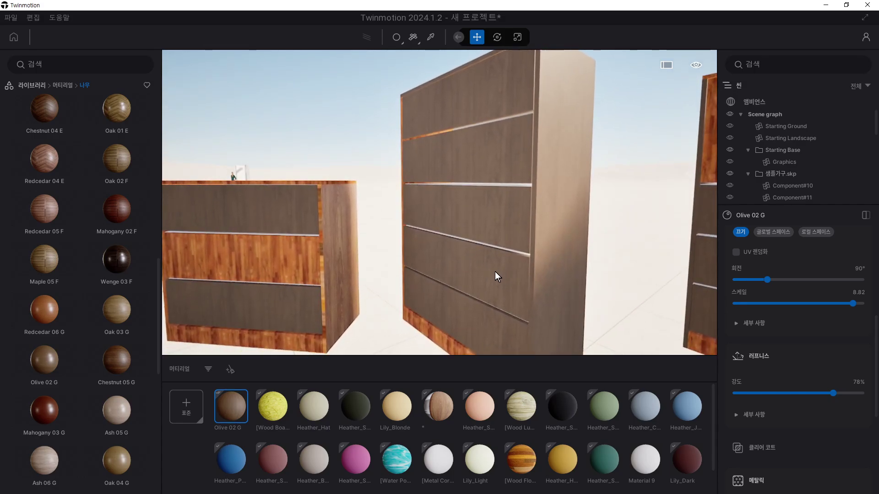
left_click_drag(495, 271, 449, 271)
scroll(439, 202, "up", 3)
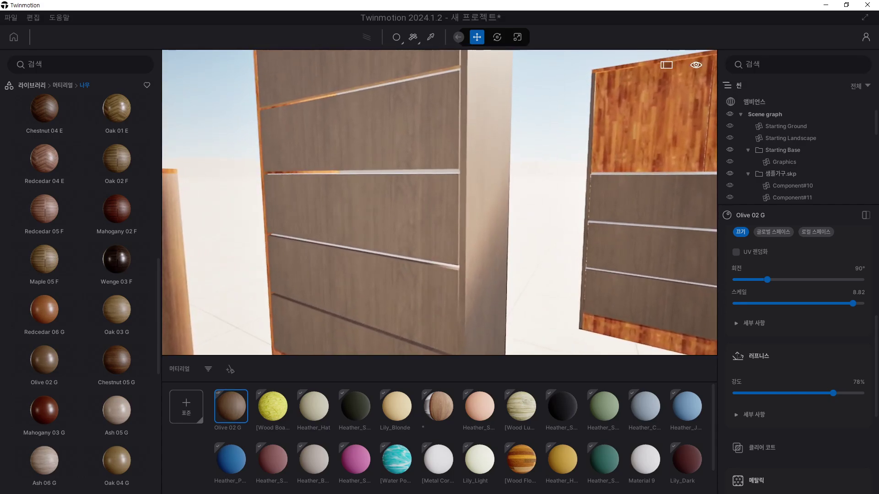
scroll(440, 202, "up", 2)
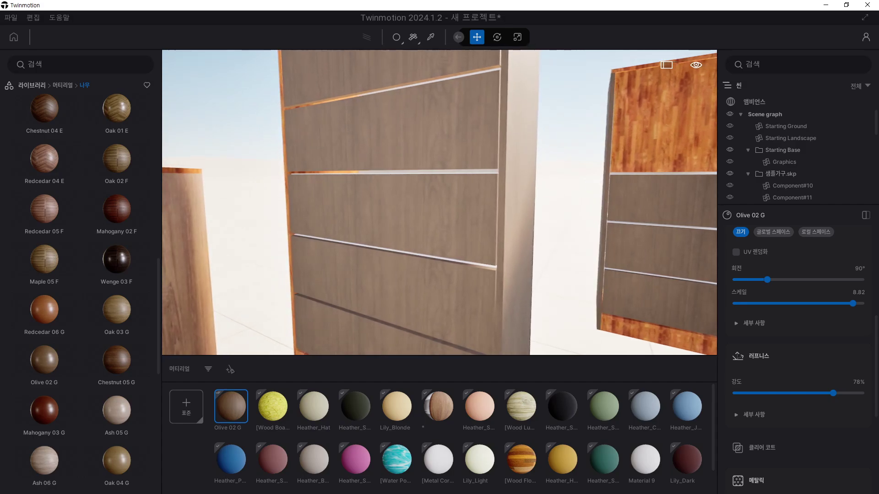
scroll(449, 232, "down", 3)
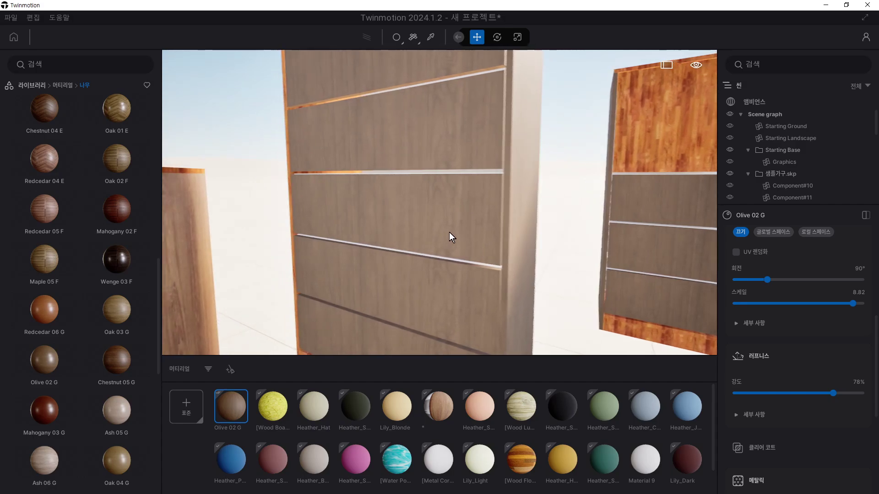
scroll(465, 230, "down", 3)
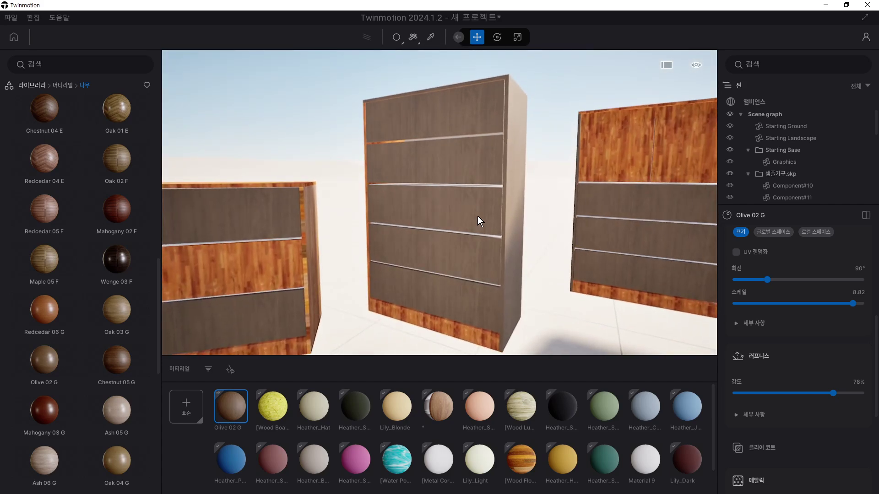
Switch to SketchUp and bring the cabinet holding the white cup into view.
key("alt+Tab")
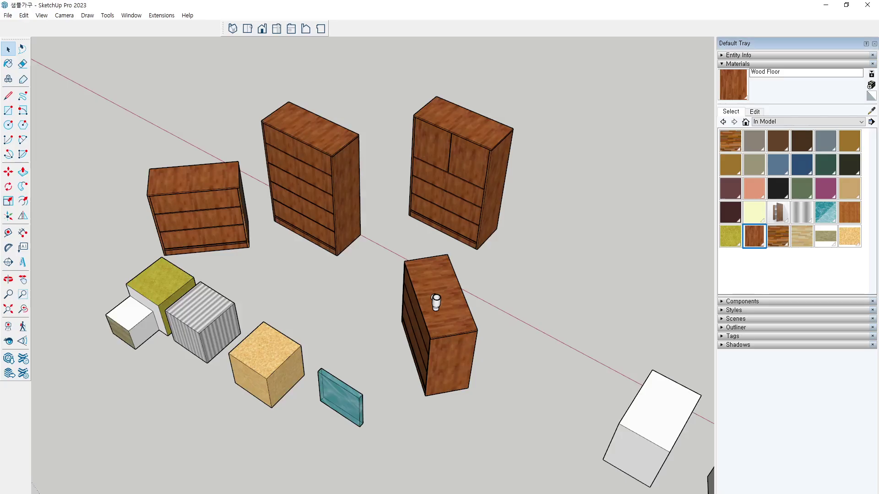
mouse_move(518, 309)
middle_mouse_down()
mouse_move(513, 290)
mouse_move(579, 243)
middle_mouse_up()
scroll(477, 270, "up", 3)
scroll(435, 271, "up", 3)
Copy the white cup twice along the dresser top, placing them left and further back.
left_click(433, 271)
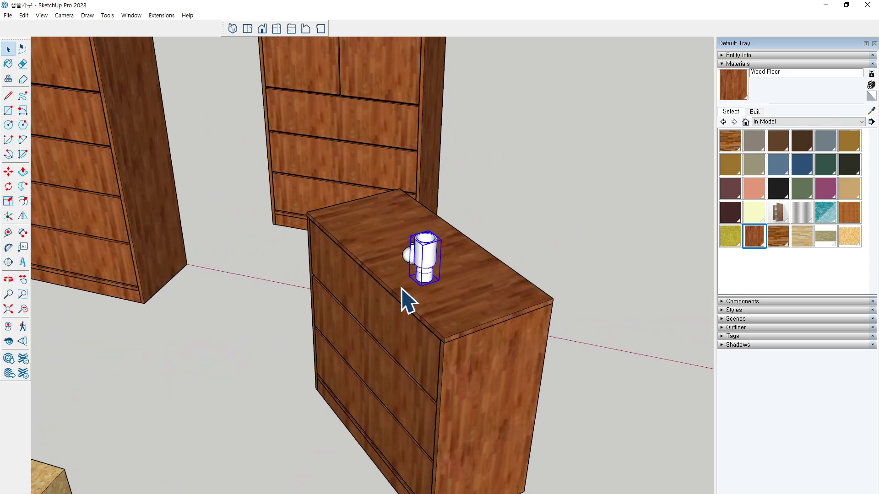
key("m")
mouse_move(403, 298)
middle_mouse_down()
mouse_move(507, 275)
mouse_move(555, 275)
middle_mouse_up()
left_click(549, 262)
key("ctrl")
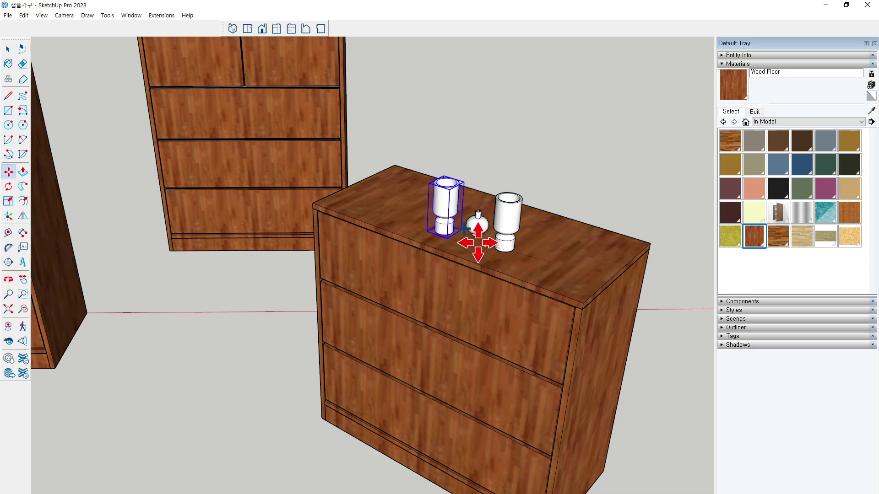
left_click(462, 234)
left_click(448, 230)
key("ctrl")
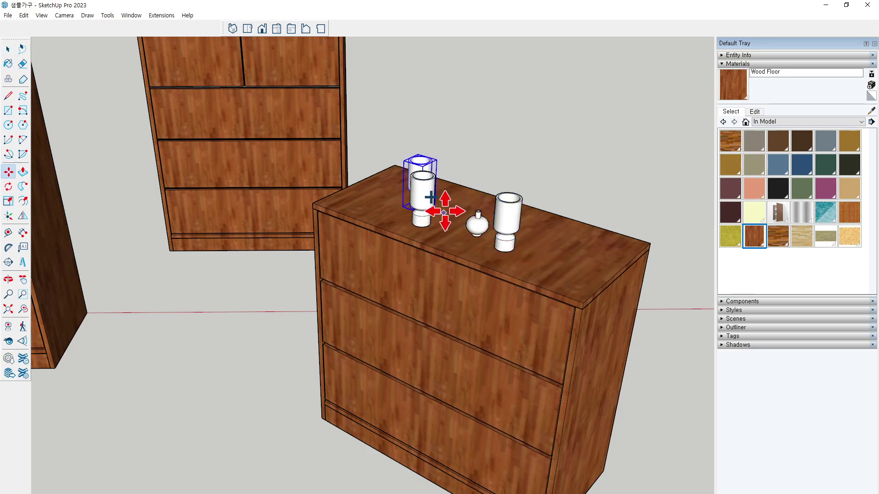
left_click(419, 210)
key("space")
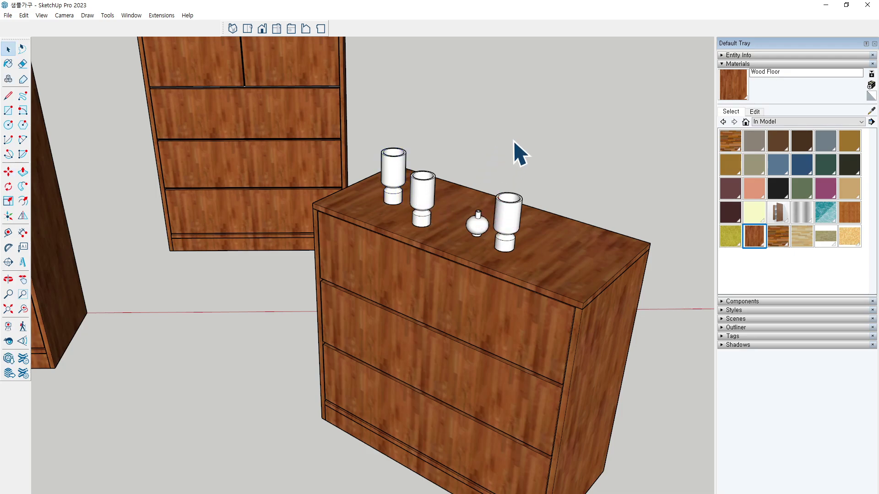
Orbit around the dresser to check the cups and the dresser's right side.
middle_click_drag(516, 155, 503, 153)
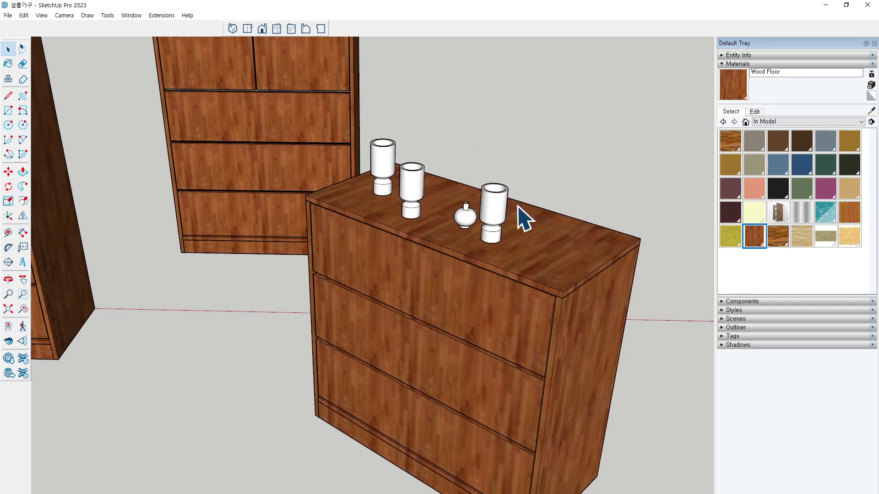
middle_click_drag(521, 216, 531, 212)
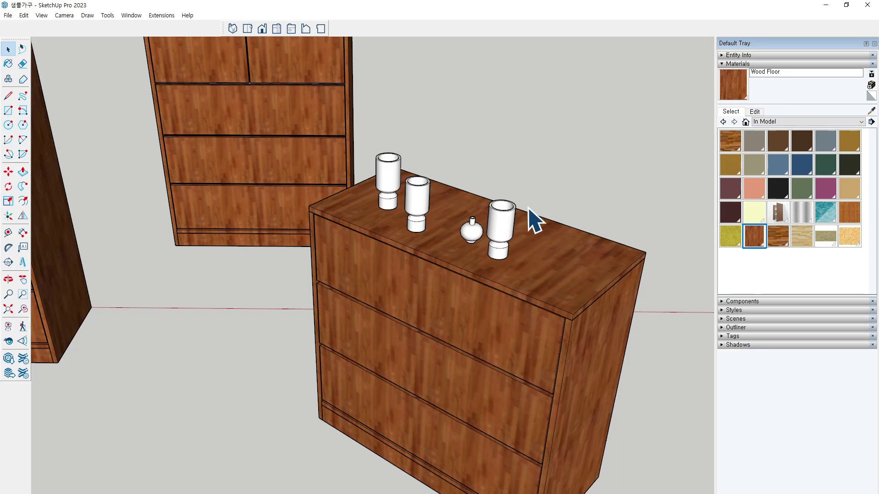
middle_click_drag(506, 250, 497, 231)
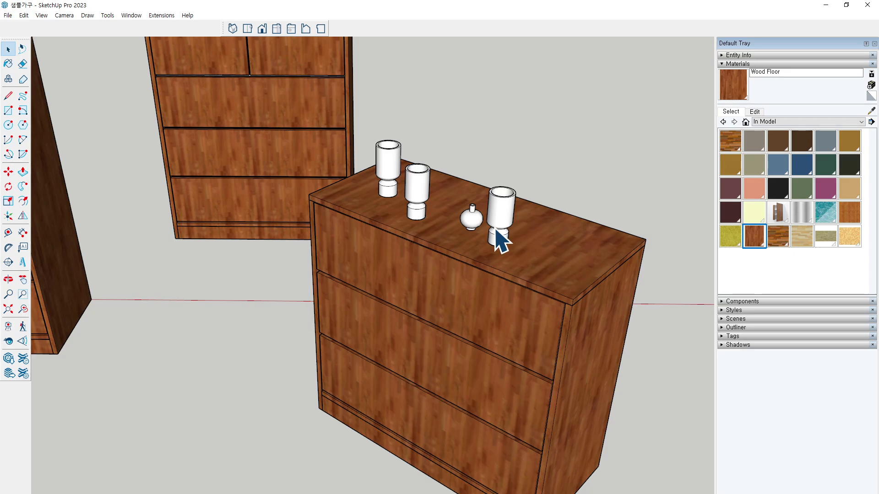
middle_click_drag(390, 206, 277, 206)
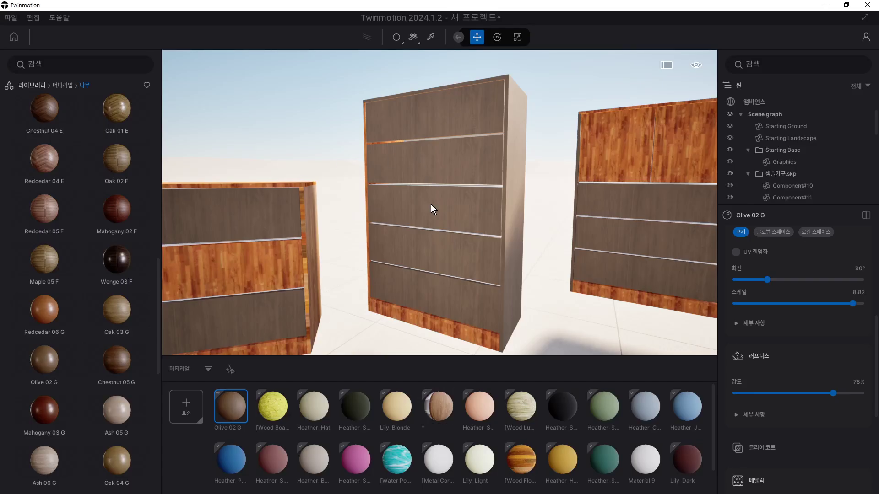
left_click_drag(433, 209, 503, 249)
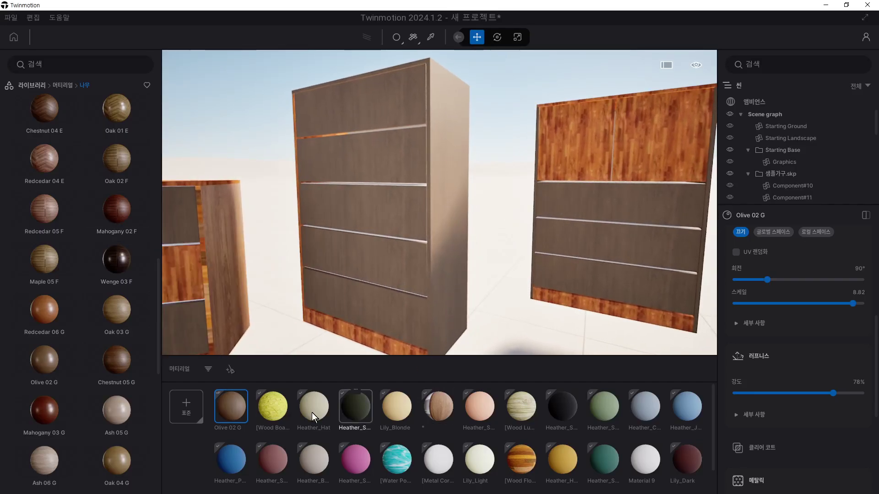
Apply Olive 02 G to the middle dresser base, then object-wide to the right and left dressers.
left_click_drag(235, 405, 349, 339)
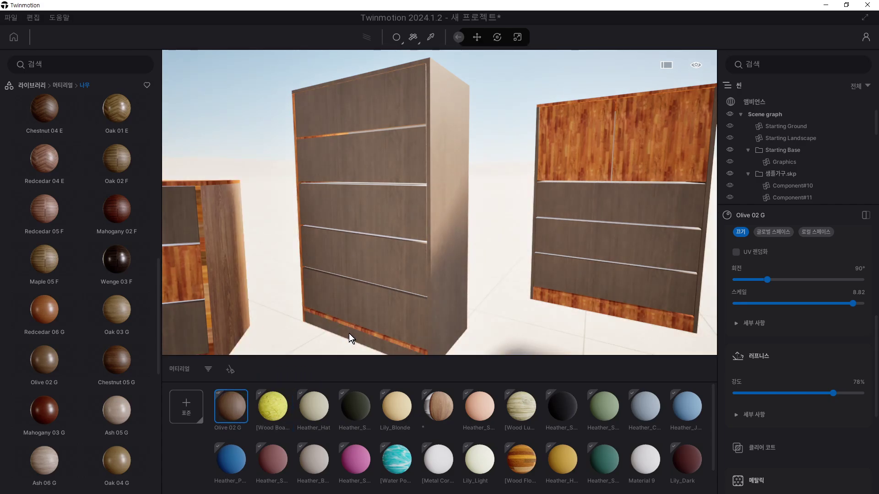
left_click(397, 37)
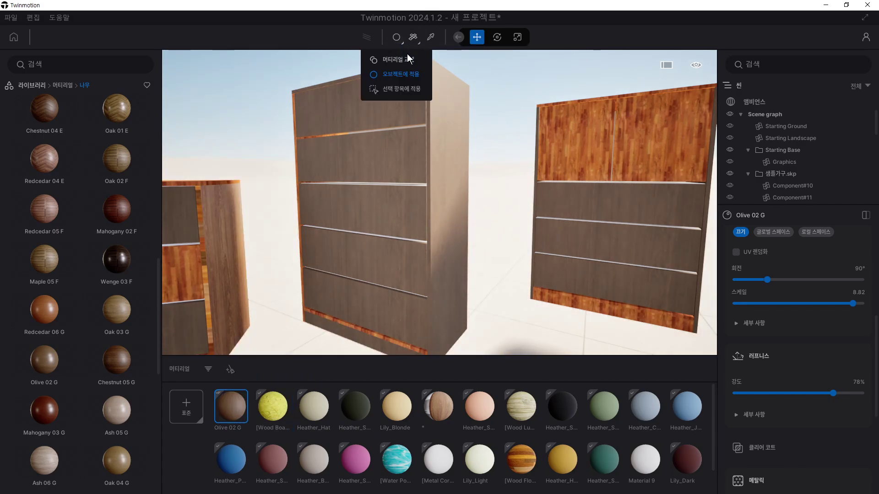
left_click(407, 53)
left_click_drag(235, 403, 627, 131)
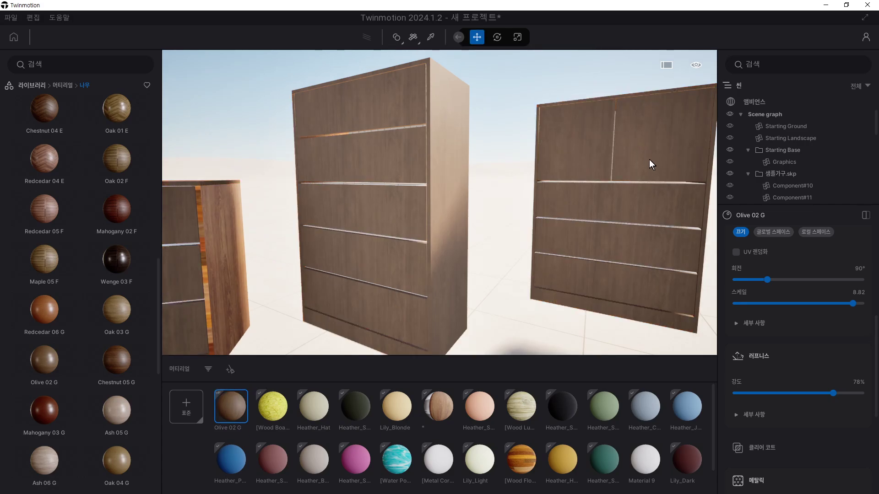
left_click_drag(649, 159, 596, 174)
key("Down")
key("Down")
key("Up")
key("Up")
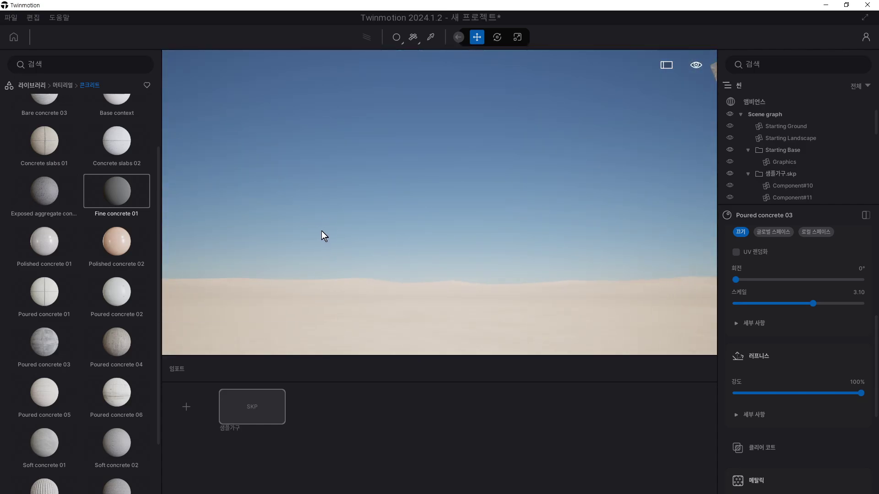
Focus on 샘플가구.skp from the Scene graph and zoom into the concrete room to the dressers and cups.
double_click(790, 174)
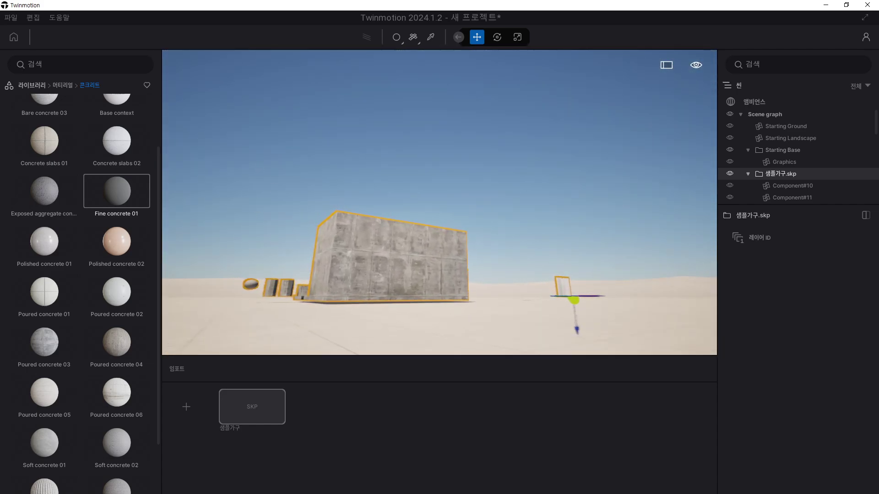
scroll(353, 285, "down", 5)
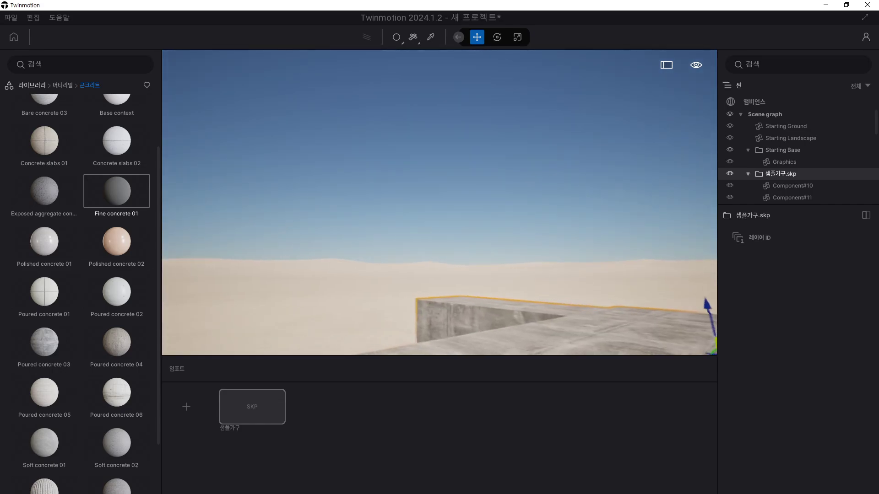
scroll(267, 227, "up", 5)
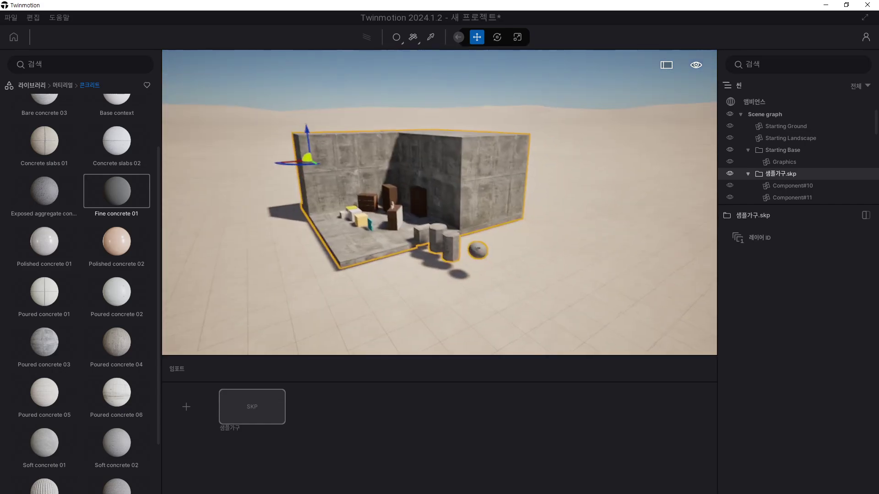
scroll(550, 255, "down", 5)
scroll(484, 249, "down", 5)
scroll(467, 244, "down", 3)
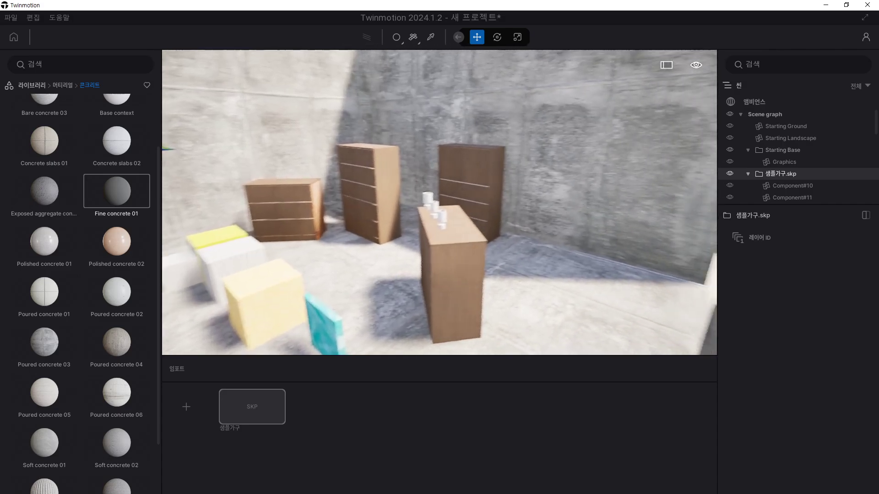
scroll(440, 202, "up", 3)
scroll(440, 203, "down", 5)
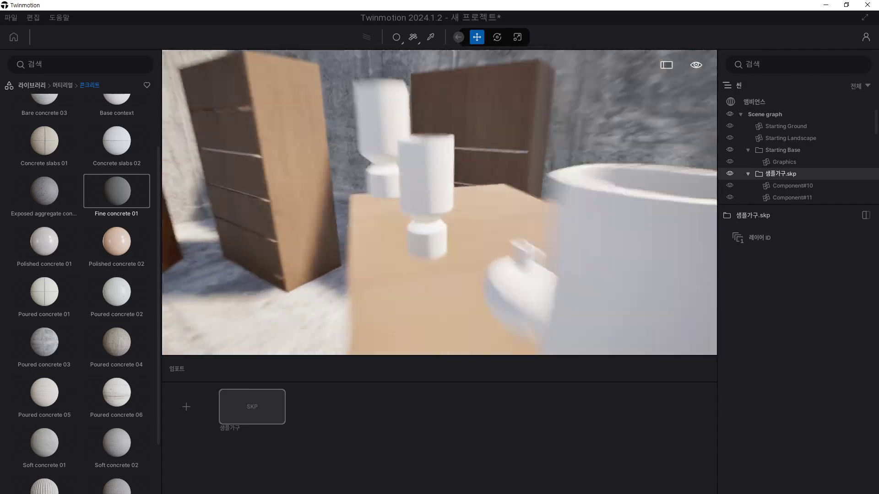
scroll(493, 258, "up", 3)
scroll(493, 258, "up", 2)
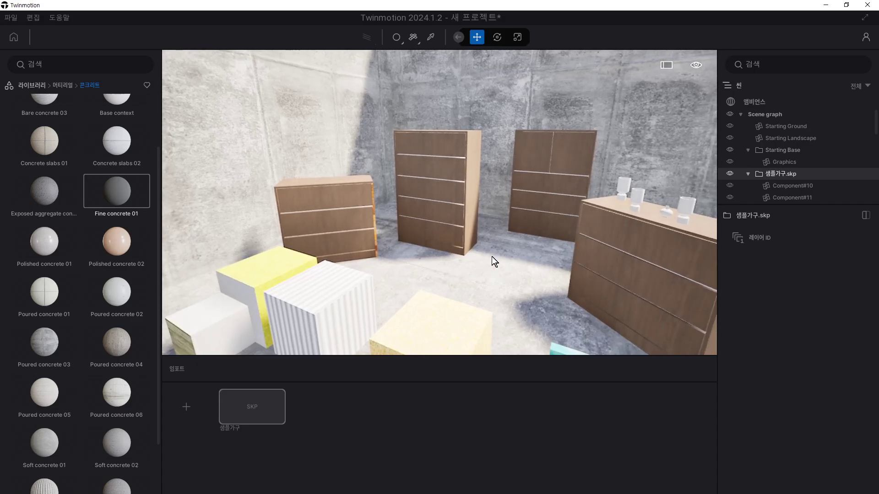